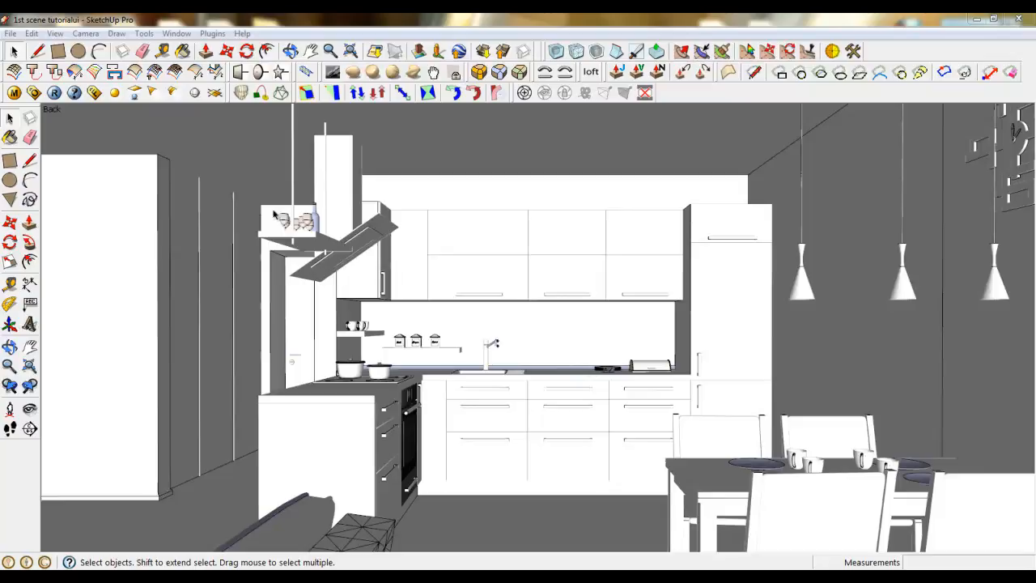
Show the scene tabs and save the current kitchen view as a new scene
{"action": "left_click", "coordinate": [55, 33]}
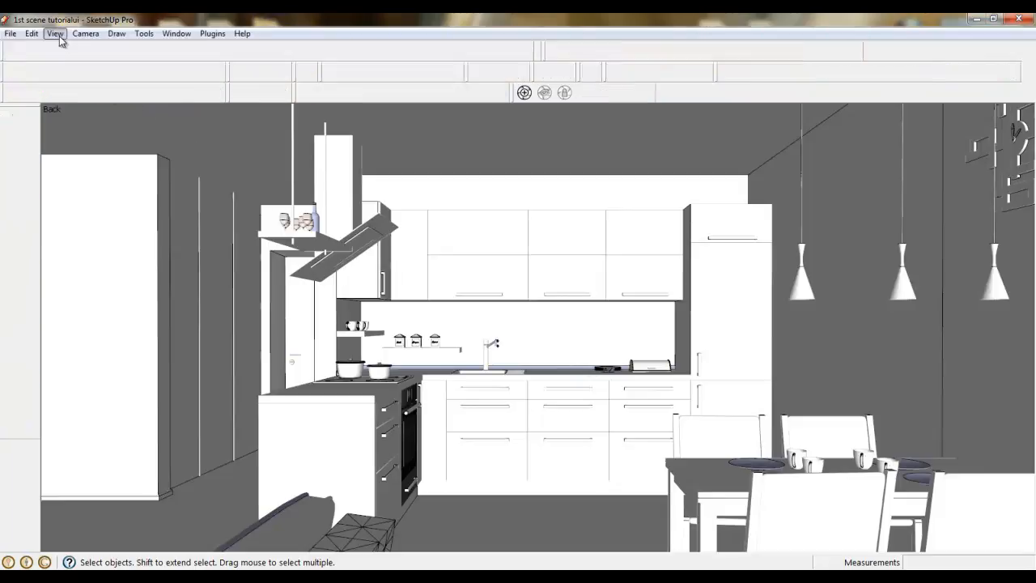
{"action": "left_click", "coordinate": [71, 63]}
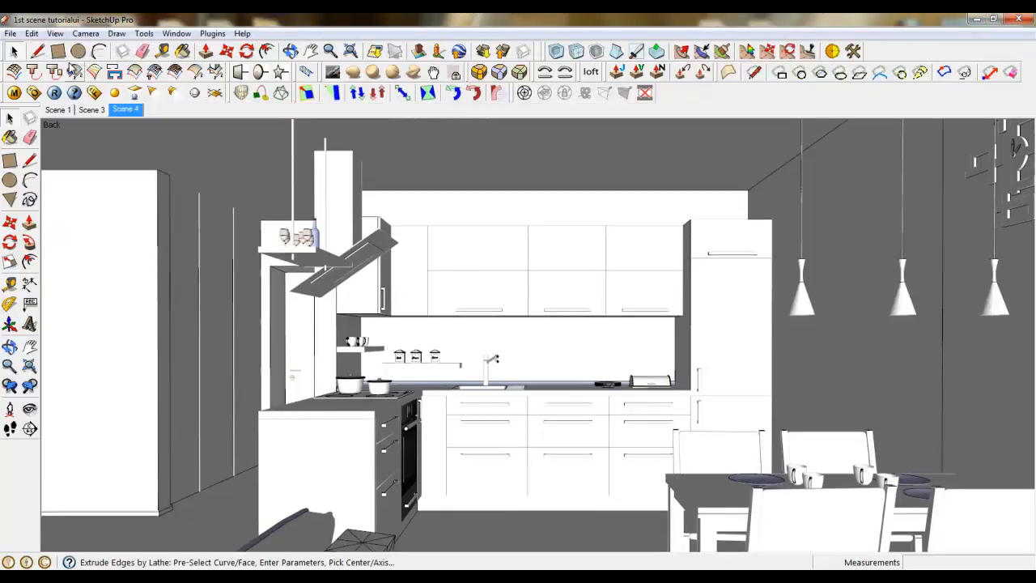
{"action": "left_click", "coordinate": [54, 34]}
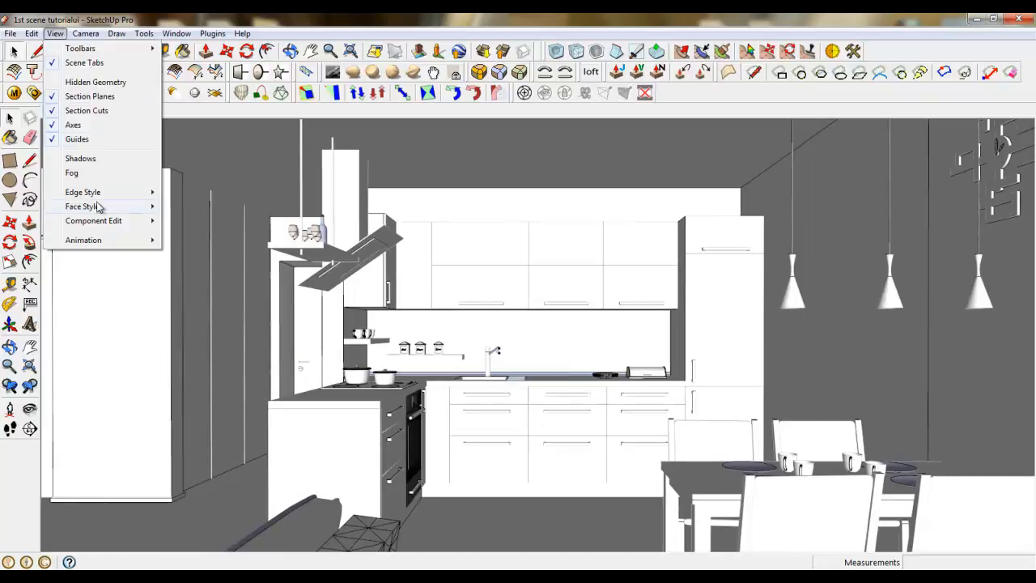
{"action": "mouse_move", "coordinate": [102, 241]}
{"action": "left_click", "coordinate": [199, 240]}
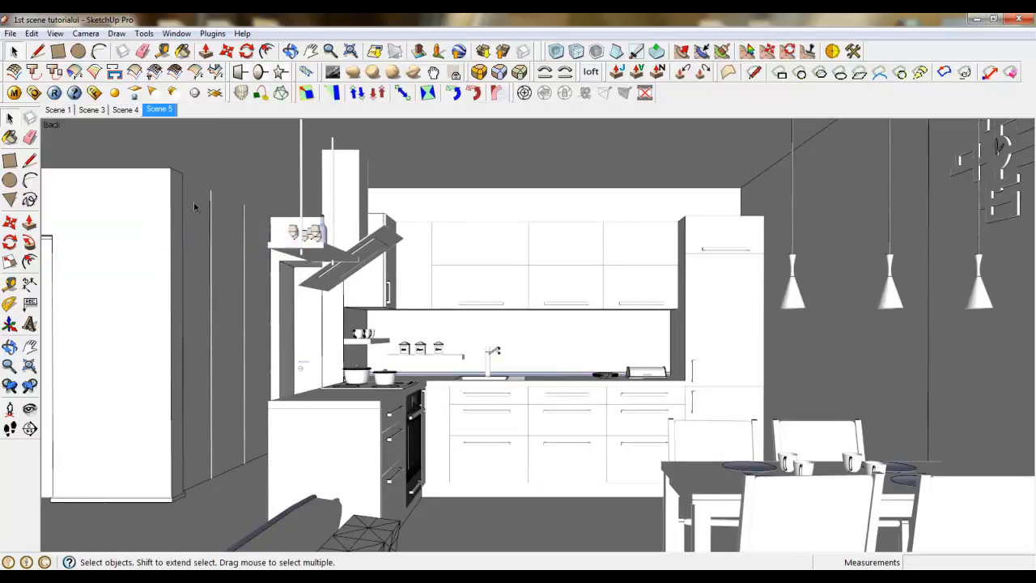
Orbit and zoom away from the kitchen, and restore its saved view from Scene 5
{"action": "scroll", "coordinate": [575, 444], "scroll_direction": "up", "scroll_amount": 3}
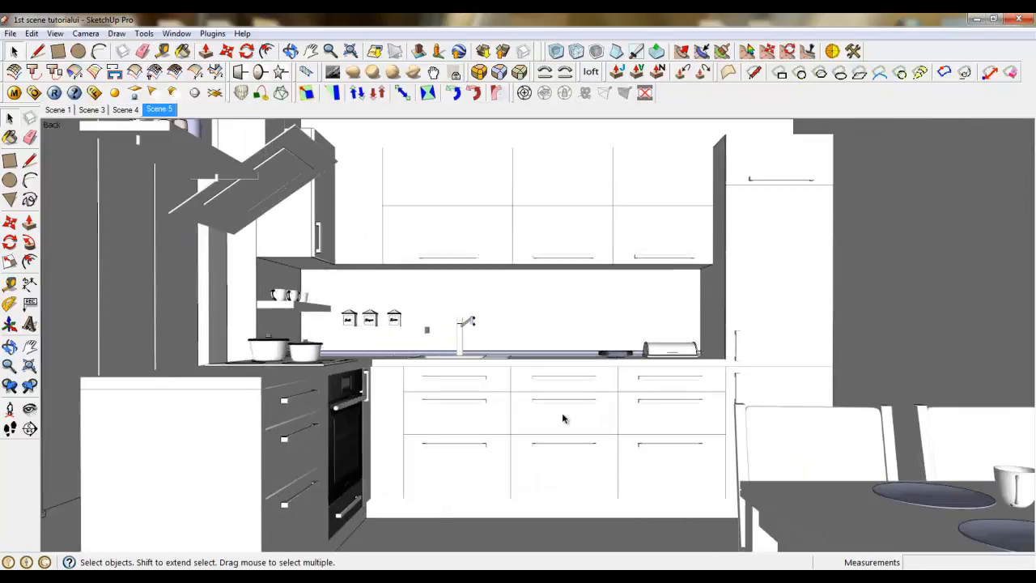
{"action": "middle_click_drag", "start_coordinate": [562, 419], "coordinate": [540, 282]}
{"action": "scroll", "coordinate": [407, 250], "scroll_direction": "down", "scroll_amount": 2}
{"action": "middle_click_drag", "start_coordinate": [407, 250], "coordinate": [673, 239]}
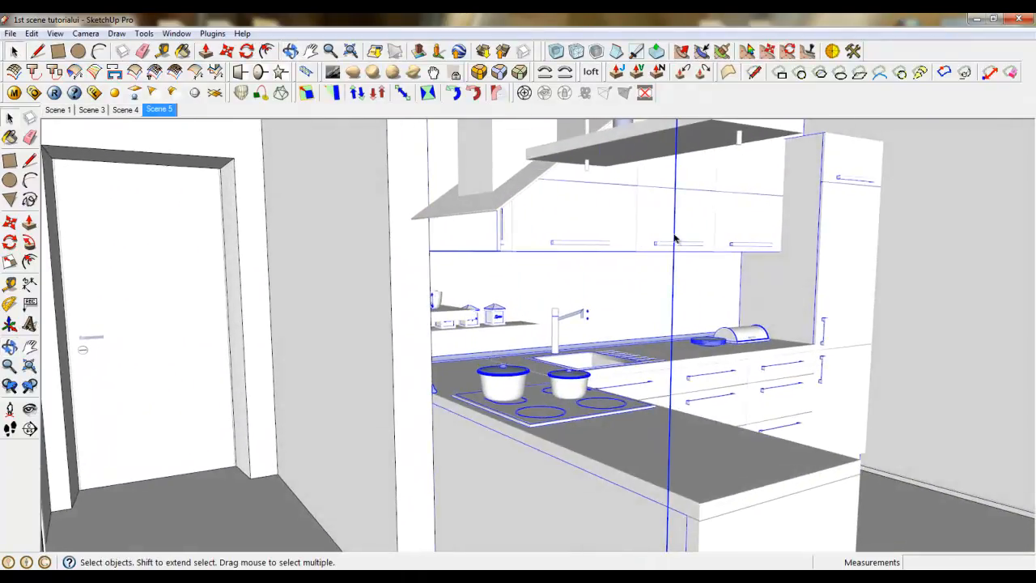
{"action": "left_click", "coordinate": [159, 110]}
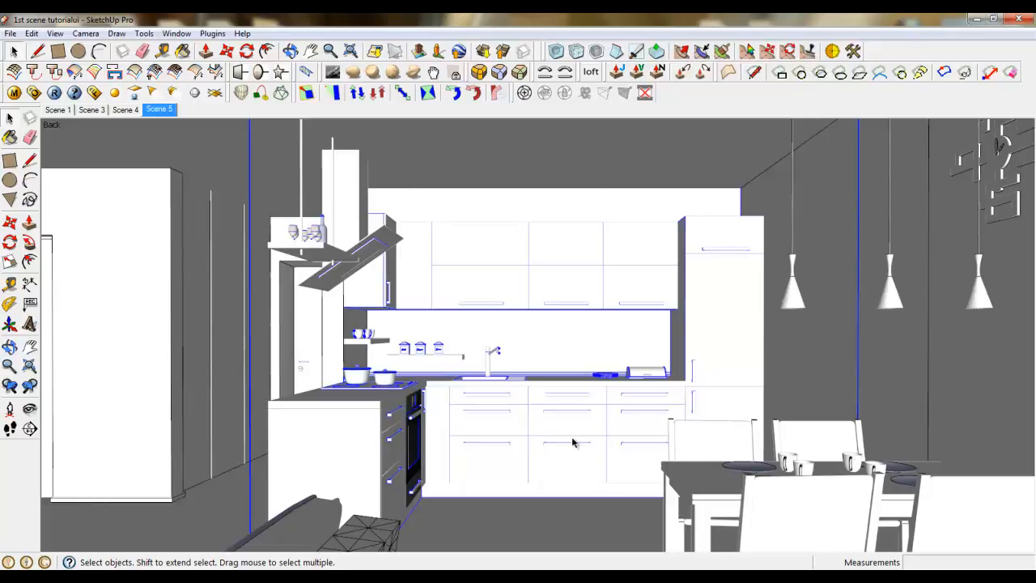
Look through the saved views of Scene 3 and Scene 1, check the scene animation commands, and return to Scene 5
{"action": "left_click", "coordinate": [98, 112]}
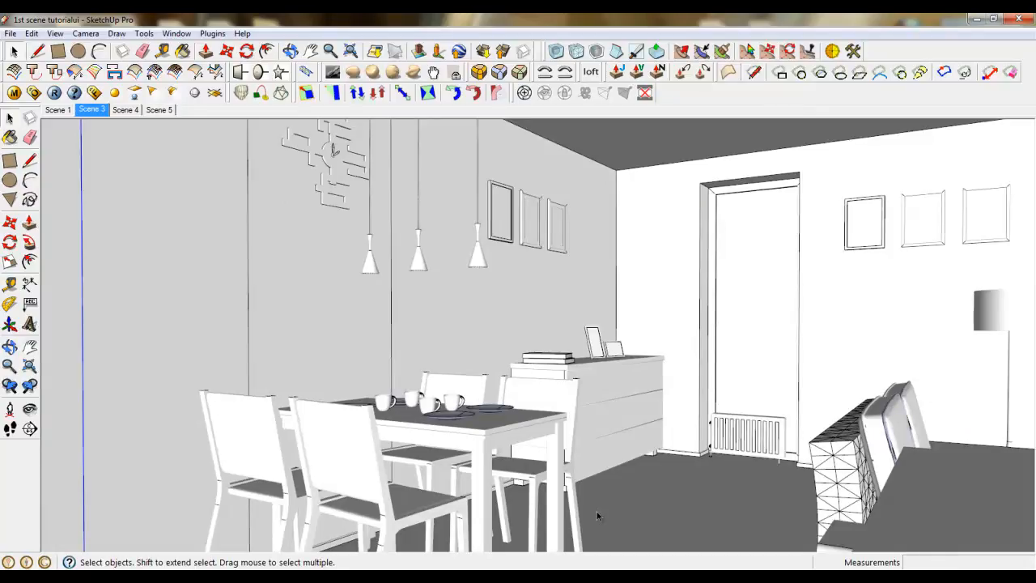
{"action": "left_click", "coordinate": [59, 109]}
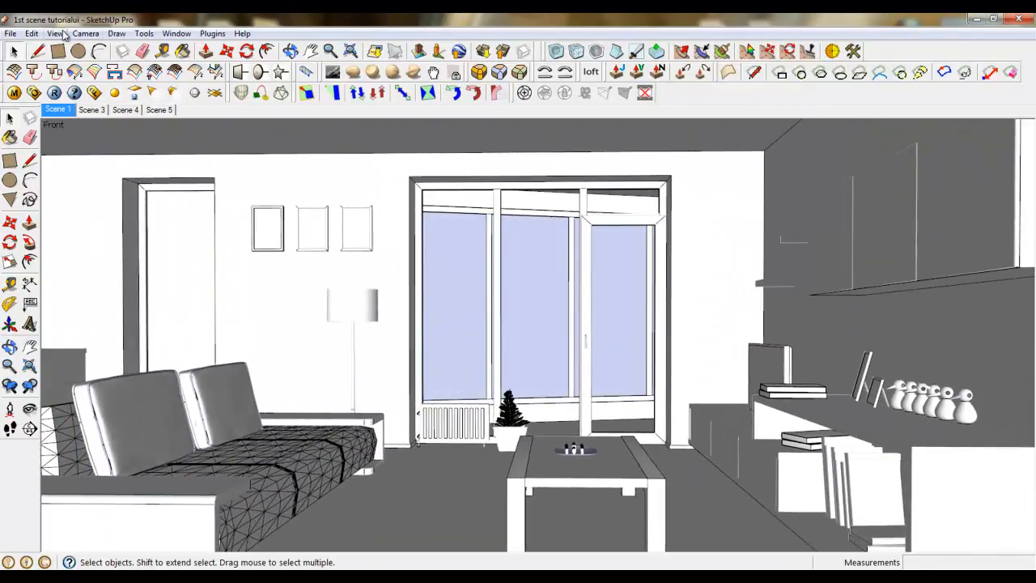
{"action": "left_click", "coordinate": [55, 33]}
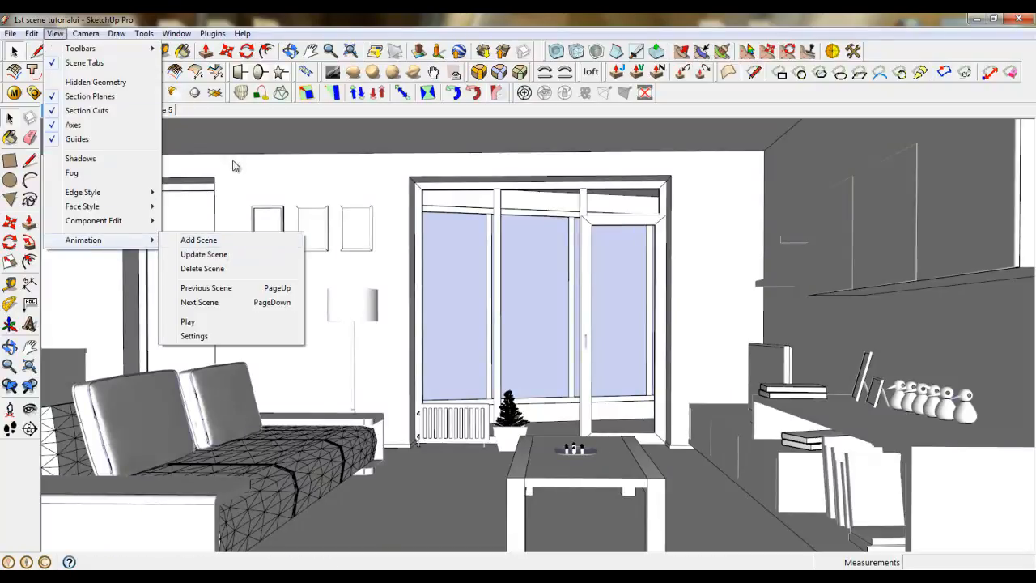
{"action": "left_click", "coordinate": [250, 30]}
{"action": "left_click", "coordinate": [164, 109]}
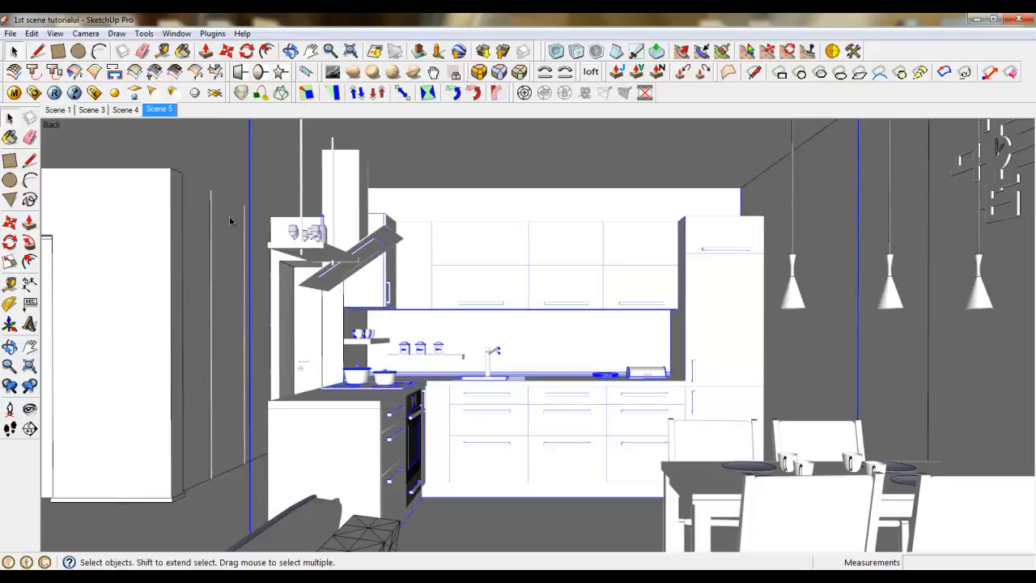
Examine the management options of Scene 5, including updating it from a changed view, and restore its saved view
{"action": "right_click", "coordinate": [168, 113]}
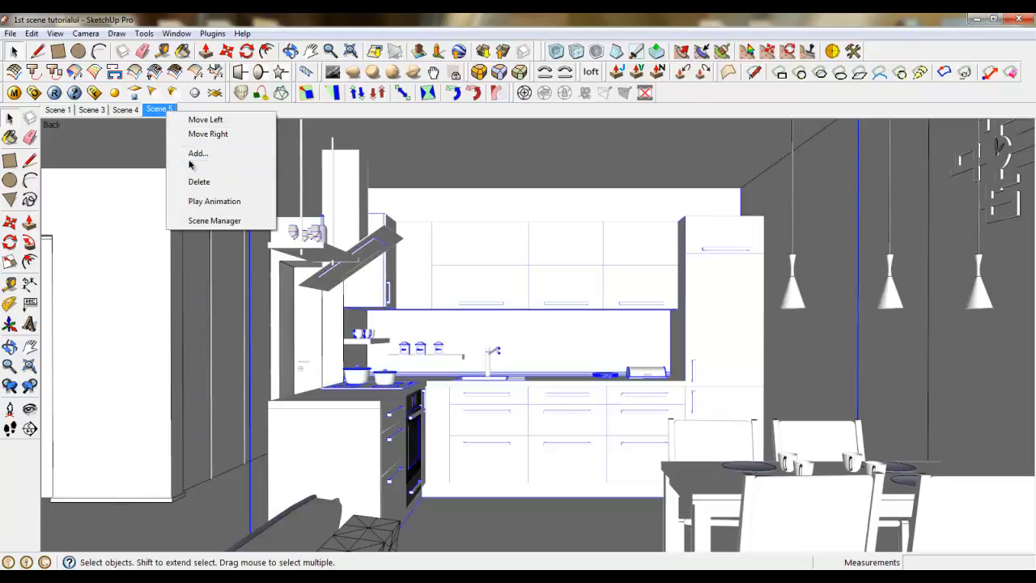
{"action": "left_click", "coordinate": [228, 18]}
{"action": "left_click", "coordinate": [158, 111]}
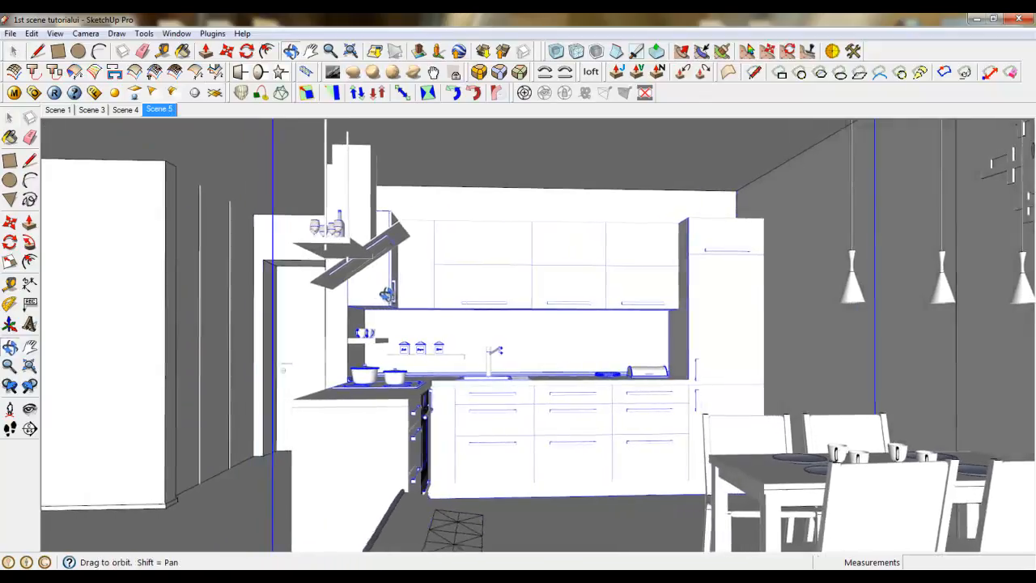
{"action": "right_click", "coordinate": [161, 118]}
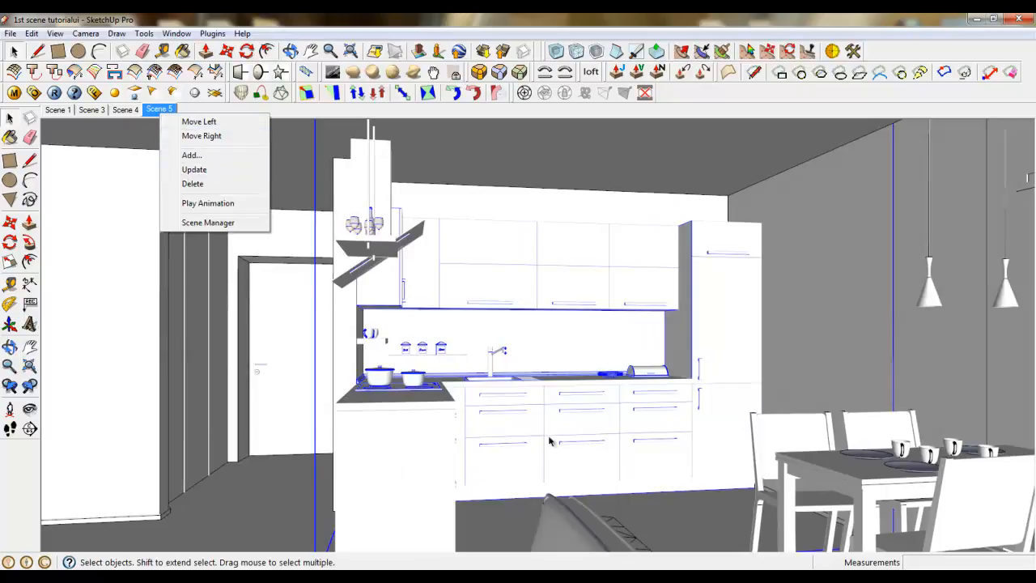
{"action": "left_click", "coordinate": [155, 109]}
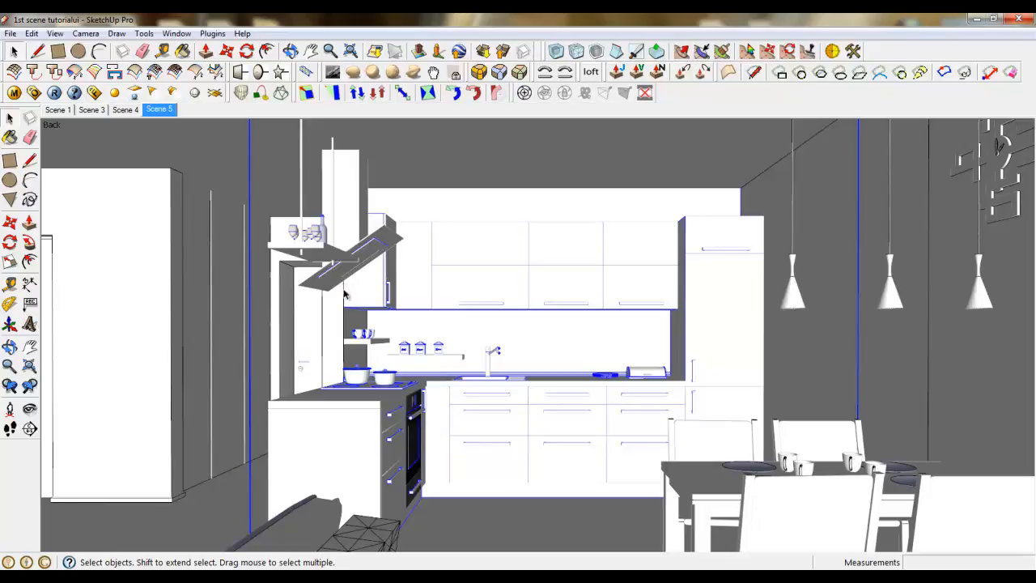
Review the time and date values in the shadow settings
{"action": "left_click", "coordinate": [177, 33]}
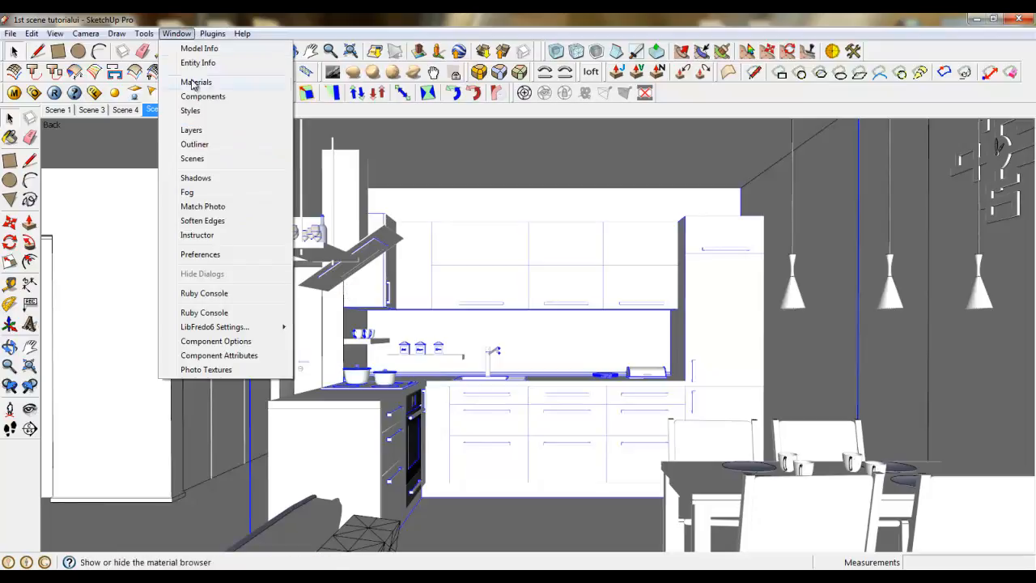
{"action": "left_click", "coordinate": [195, 178]}
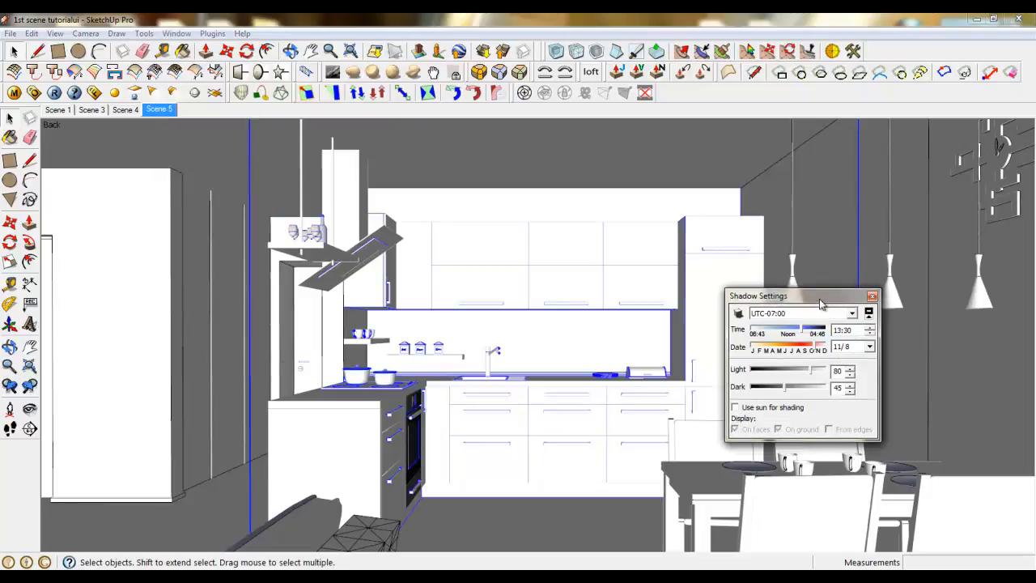
{"action": "left_click_drag", "start_coordinate": [821, 304], "coordinate": [823, 231]}
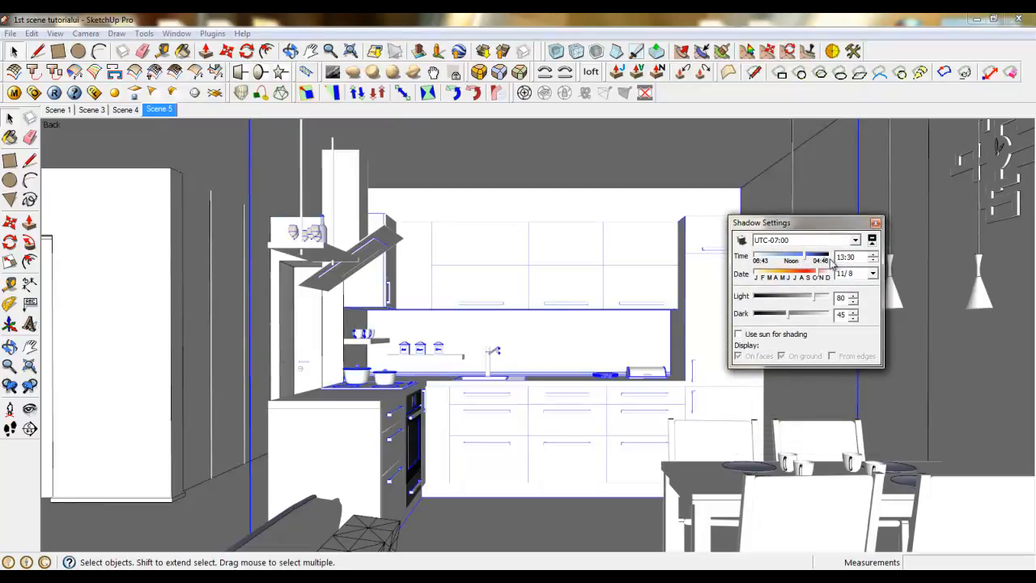
{"action": "left_click", "coordinate": [850, 258]}
{"action": "left_click", "coordinate": [842, 274]}
{"action": "left_click", "coordinate": [851, 275]}
{"action": "left_click", "coordinate": [875, 223]}
Reset the V-Ray render options to their defaults and turn on Override Materials in the Global Switches
{"action": "left_click", "coordinate": [34, 92]}
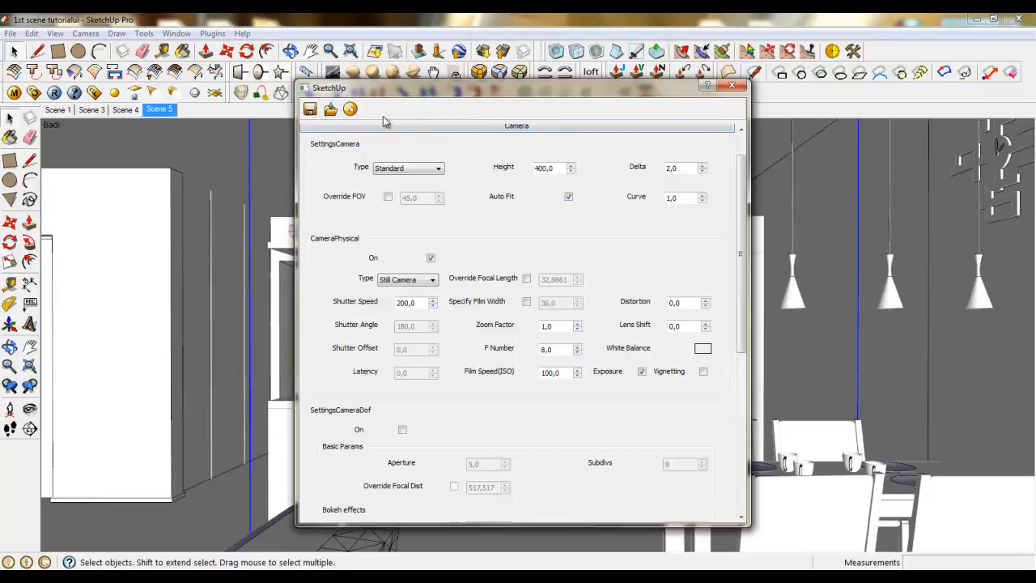
{"action": "left_click", "coordinate": [351, 111]}
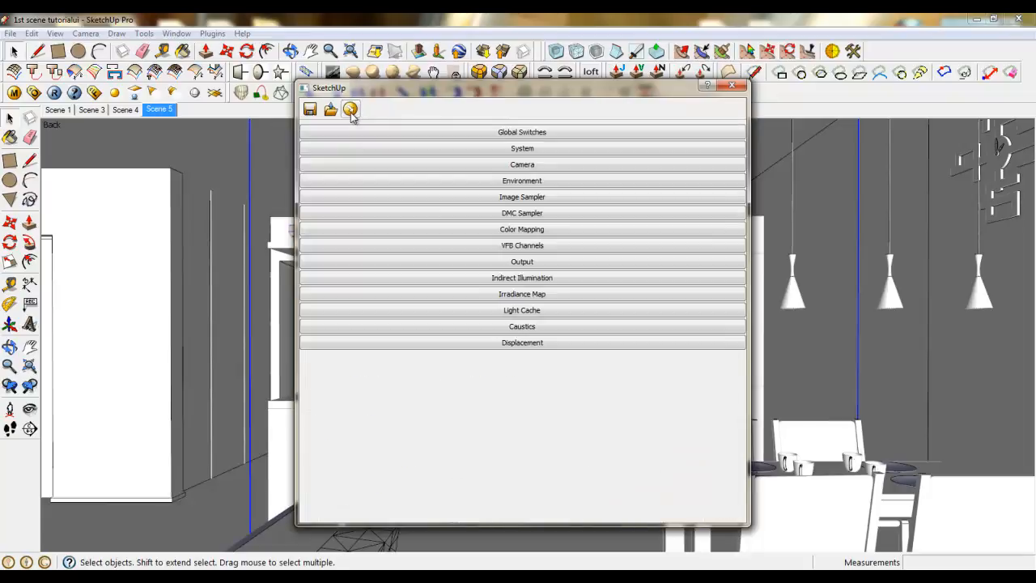
{"action": "left_click", "coordinate": [513, 134]}
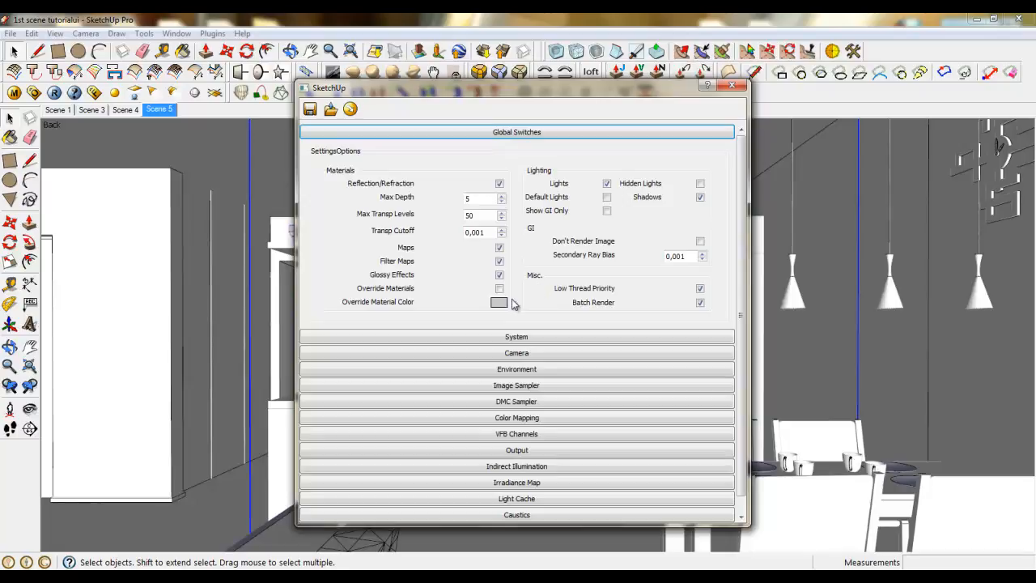
{"action": "left_click", "coordinate": [500, 288]}
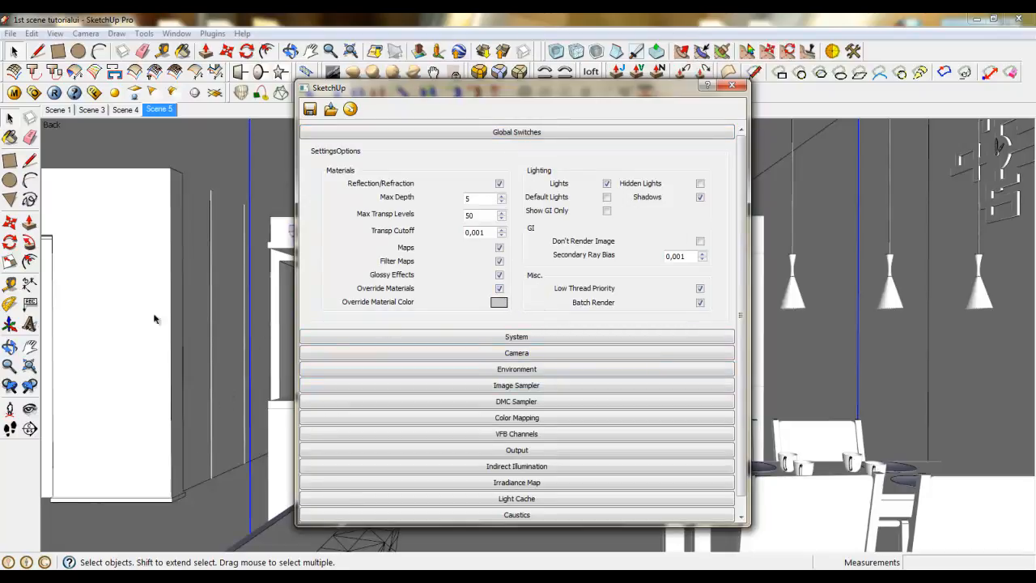
Set the override material color to light grey with red 228, green 228 and blue 228
{"action": "left_click", "coordinate": [498, 303]}
{"action": "double_click", "coordinate": [657, 332]}
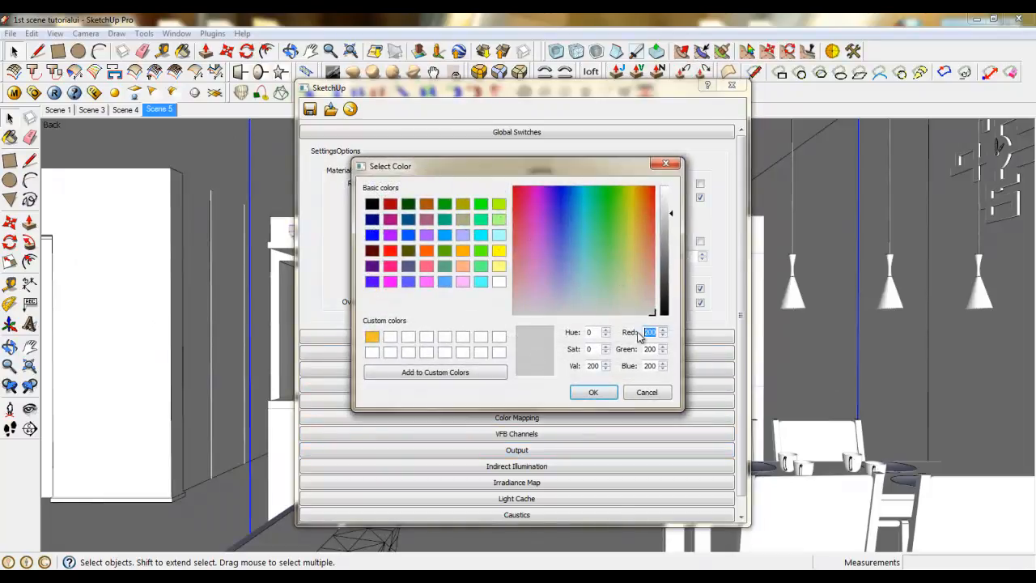
{"action": "type", "text": "228"}
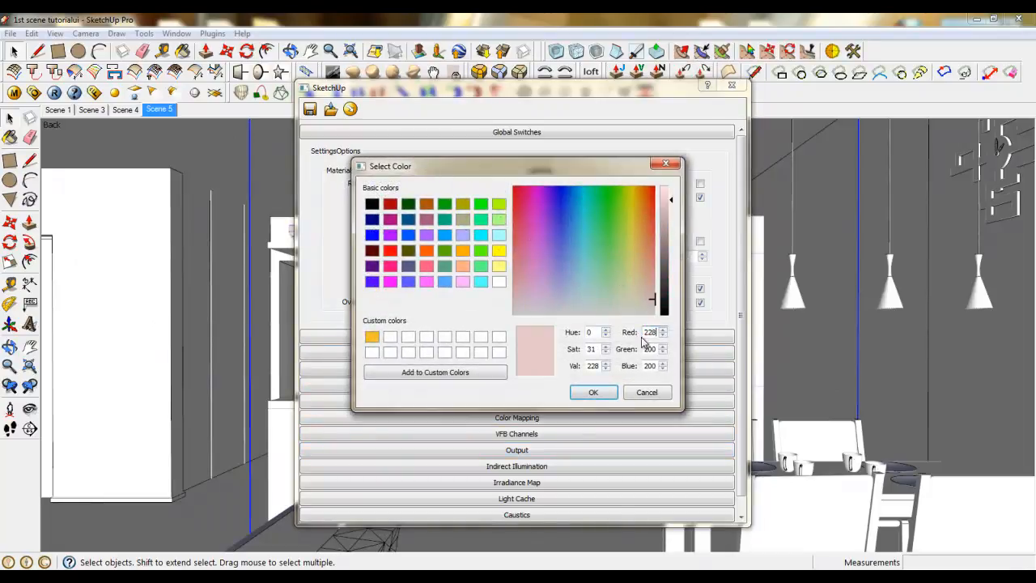
{"action": "double_click", "coordinate": [657, 349]}
{"action": "type", "text": "228"}
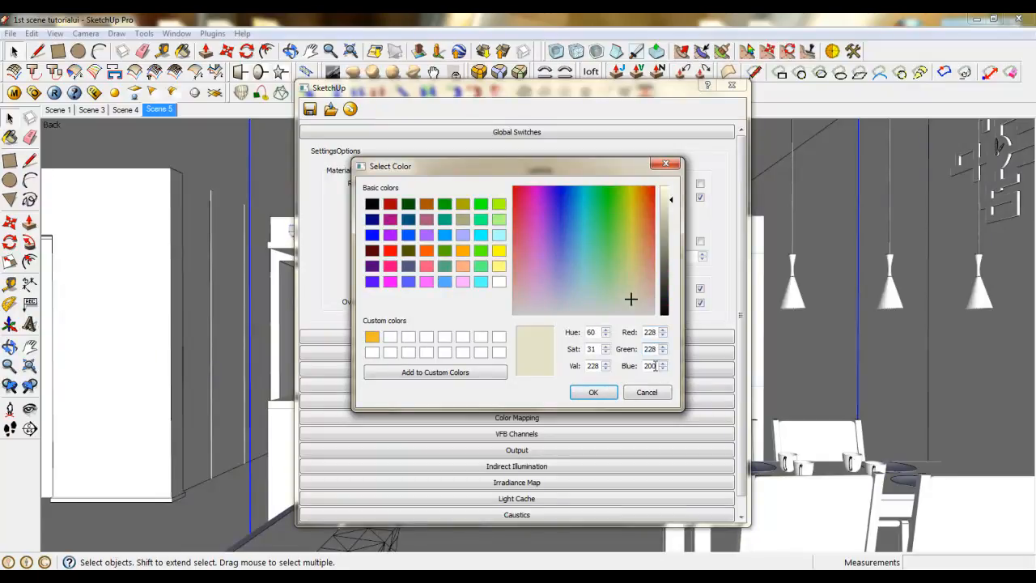
{"action": "double_click", "coordinate": [653, 366]}
{"action": "type", "text": "20"}
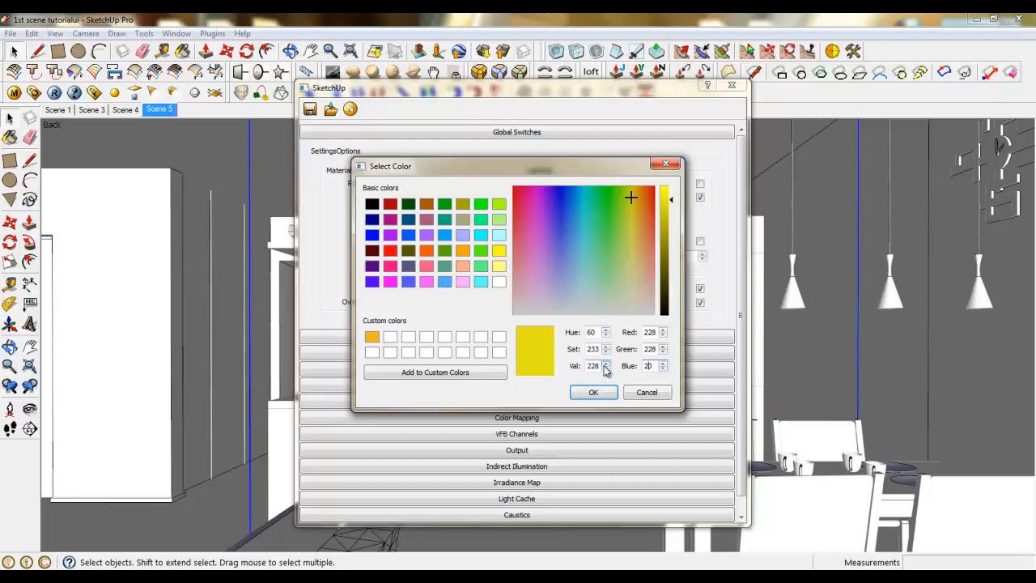
{"action": "key", "text": "BackSpace"}
{"action": "type", "text": "28"}
{"action": "left_click", "coordinate": [599, 392]}
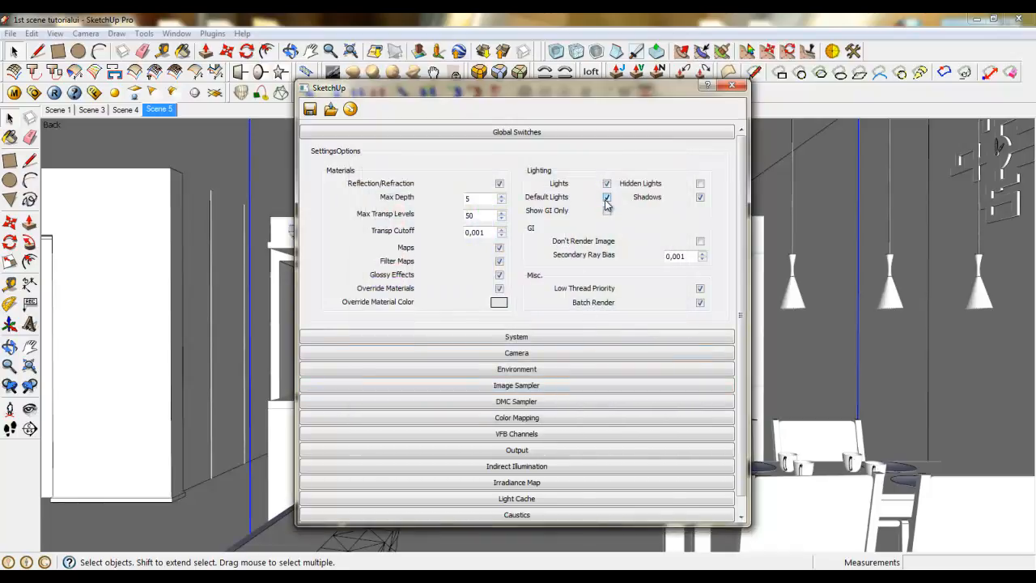
{"action": "left_click", "coordinate": [522, 134]}
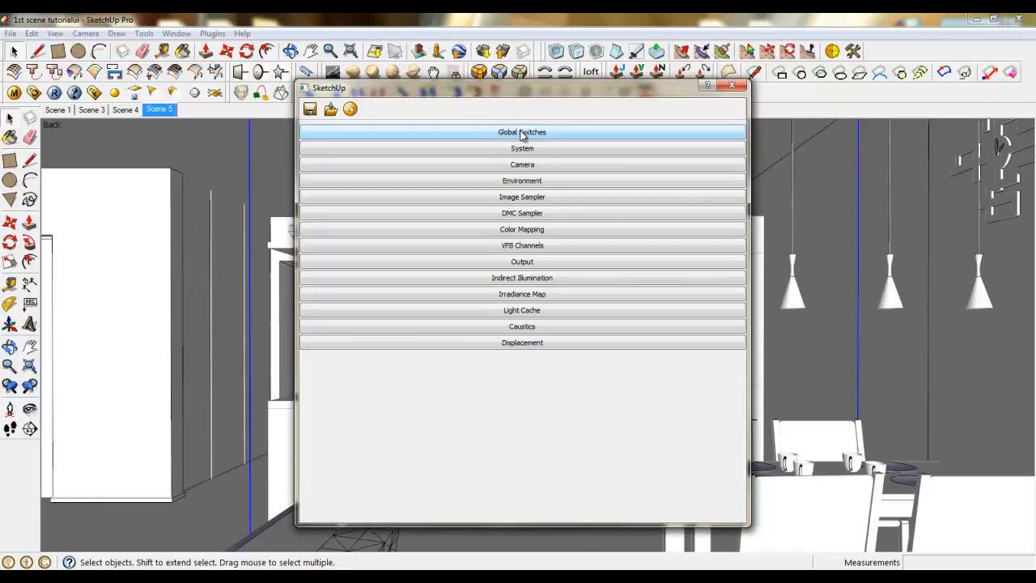
Remove the TexSky map from the environment's GI color by setting its texture type to None
{"action": "left_click", "coordinate": [522, 181]}
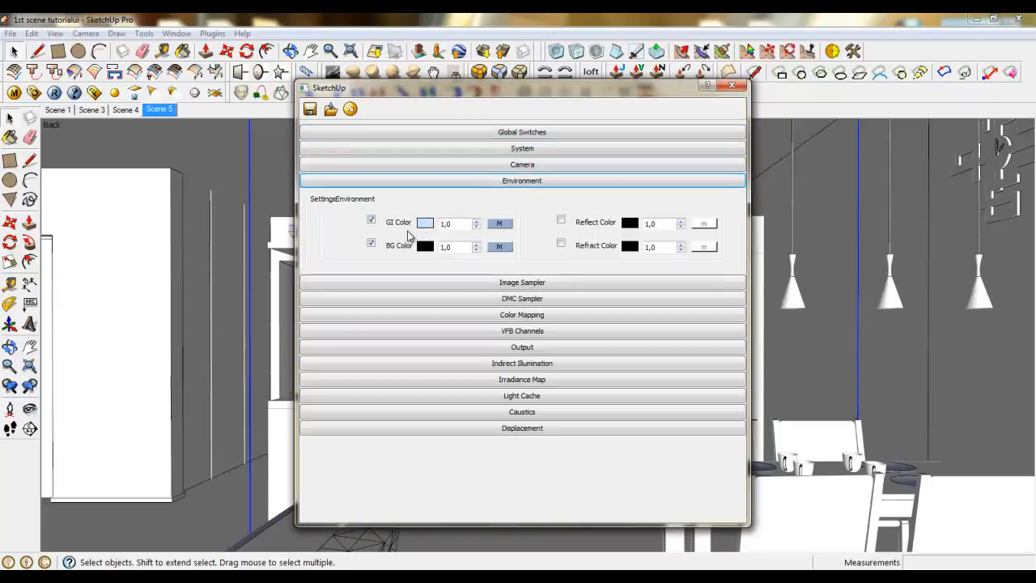
{"action": "left_click", "coordinate": [499, 223]}
{"action": "left_click", "coordinate": [630, 493]}
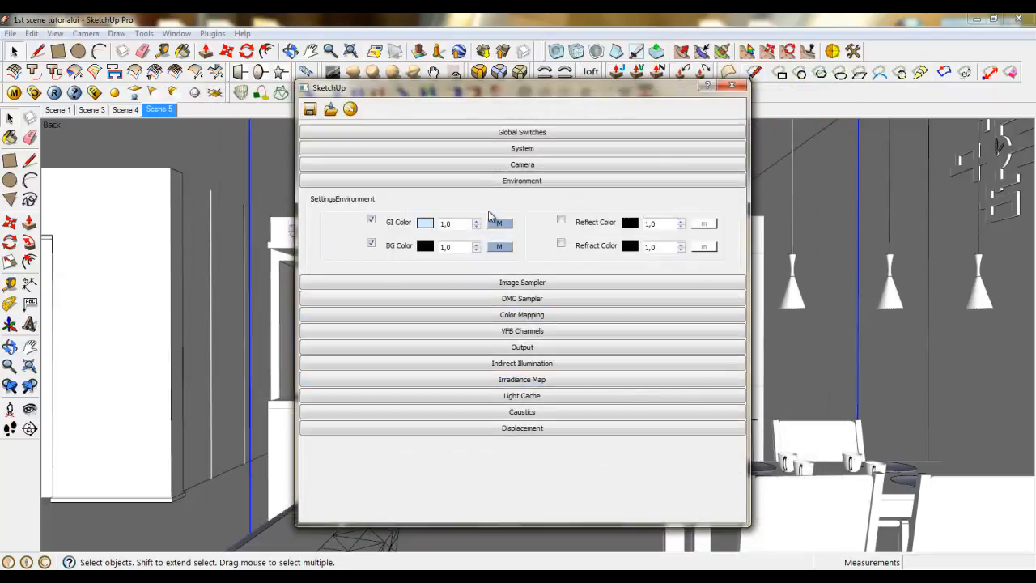
{"action": "left_click", "coordinate": [498, 220]}
{"action": "left_click", "coordinate": [320, 234]}
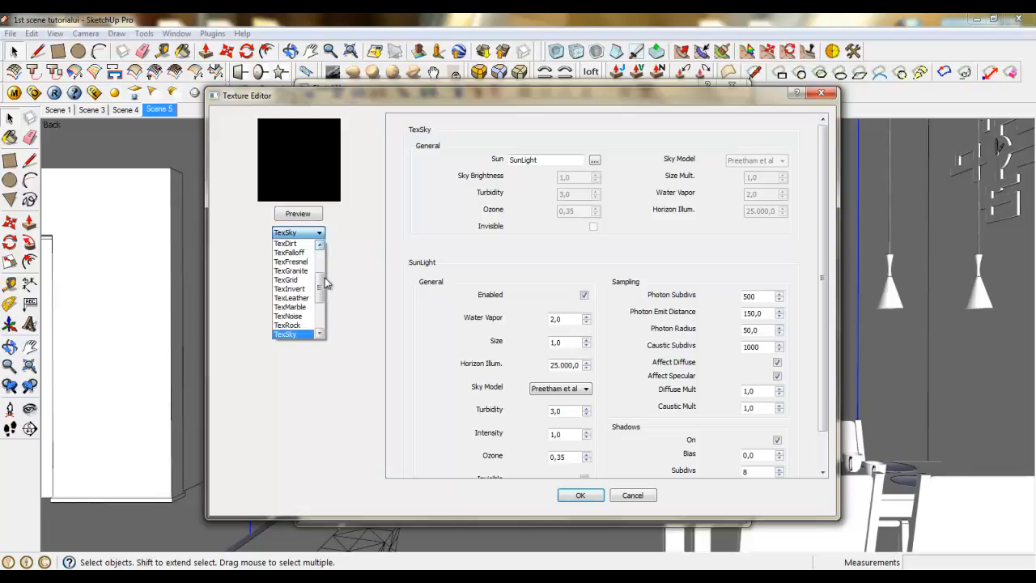
{"action": "left_click_drag", "start_coordinate": [324, 278], "coordinate": [322, 260]}
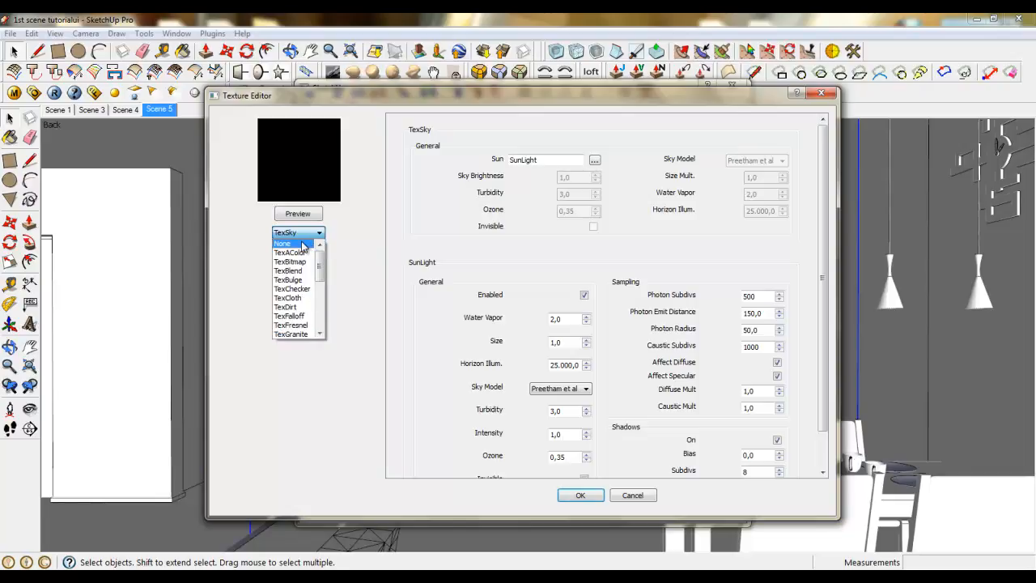
{"action": "left_click", "coordinate": [302, 245]}
{"action": "left_click", "coordinate": [583, 494]}
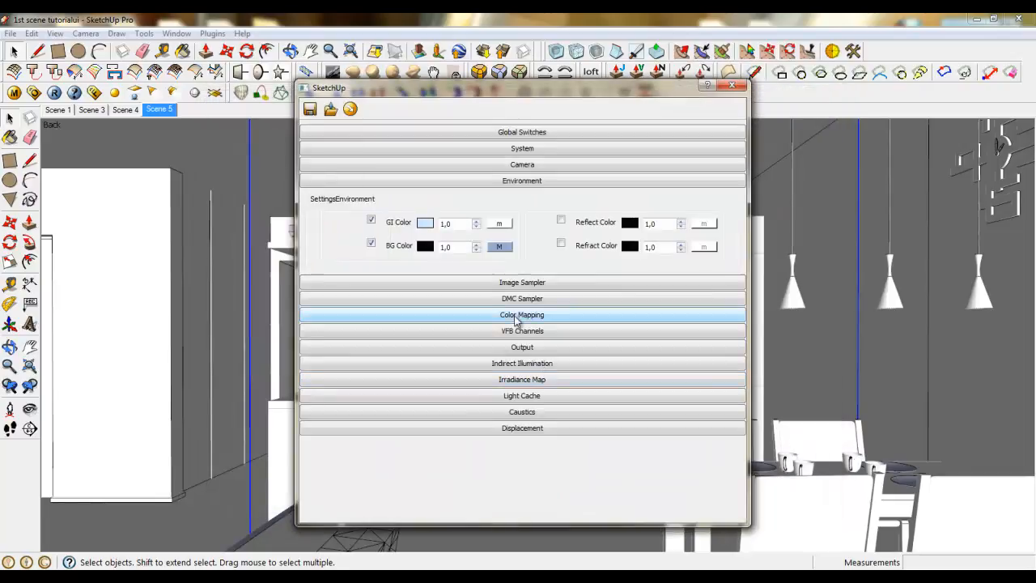
Lighten the environment's GI color to a paler blue and set its intensity to 20
{"action": "left_click", "coordinate": [425, 224]}
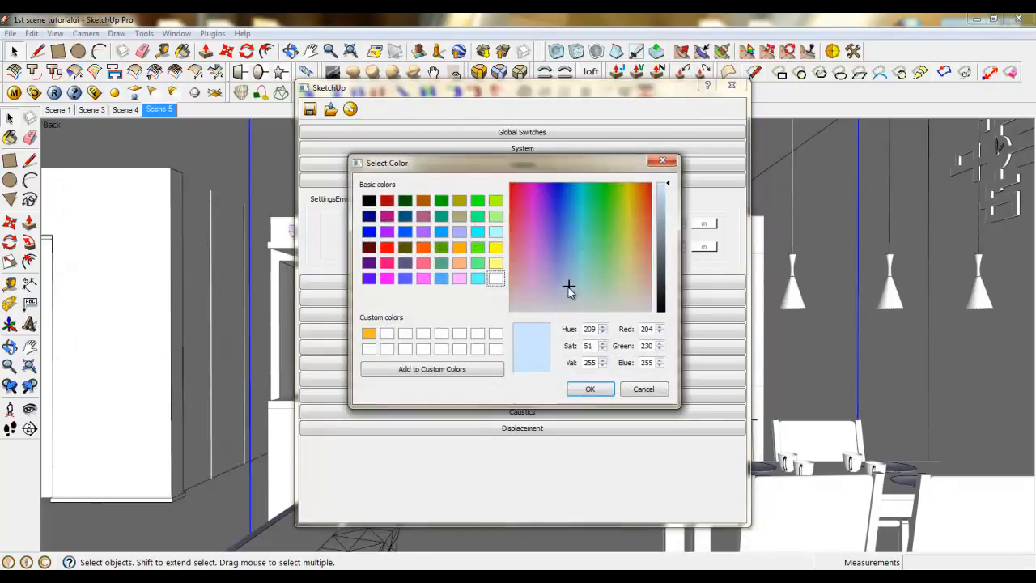
{"action": "left_click", "coordinate": [590, 389]}
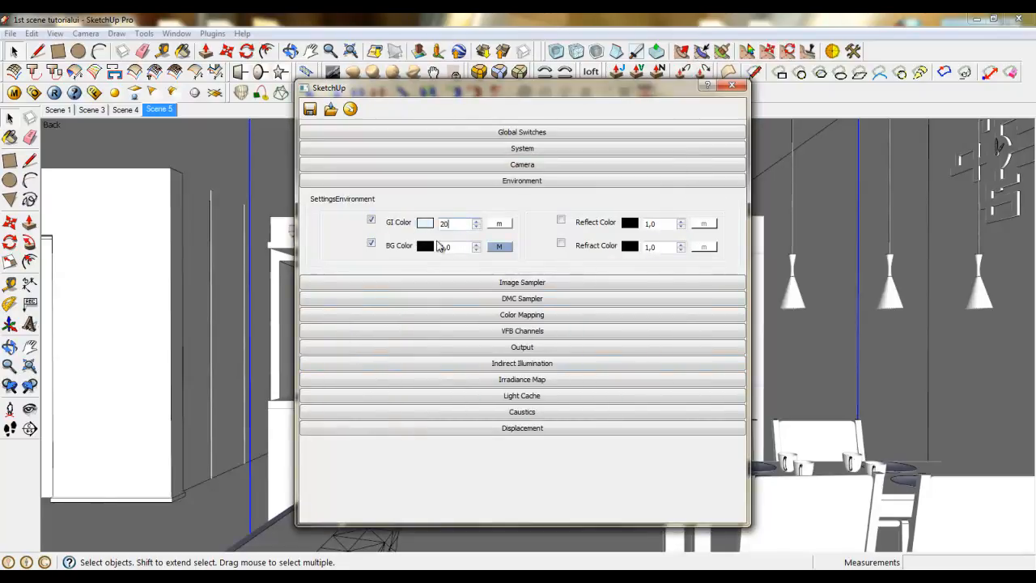
Set the SunLight intensity to 0.8 in the TexSky map of the environment's BG color
{"action": "left_click", "coordinate": [499, 246]}
{"action": "left_click", "coordinate": [488, 253]}
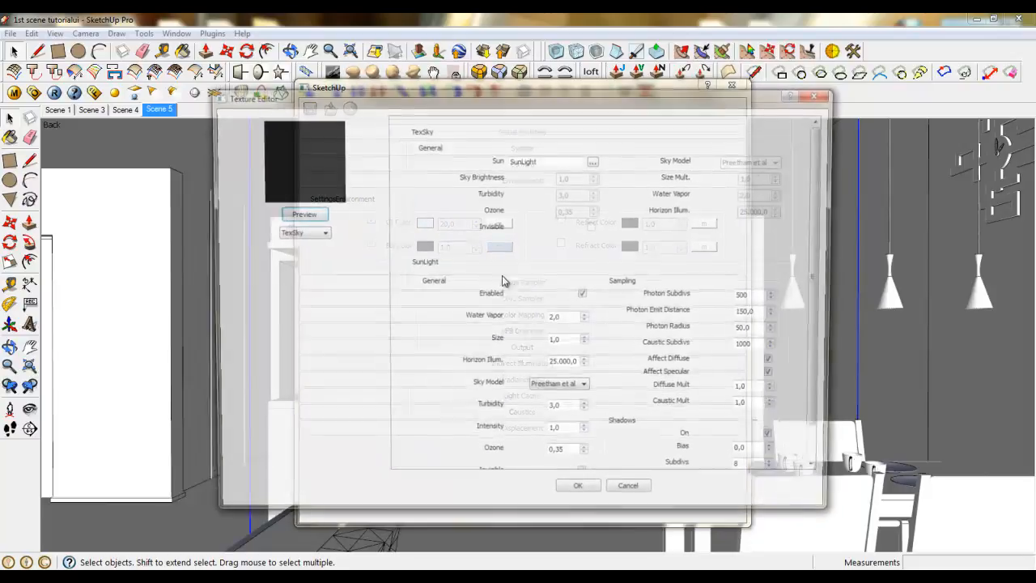
{"action": "left_click", "coordinate": [562, 437]}
{"action": "left_click_drag", "start_coordinate": [563, 437], "coordinate": [543, 444]}
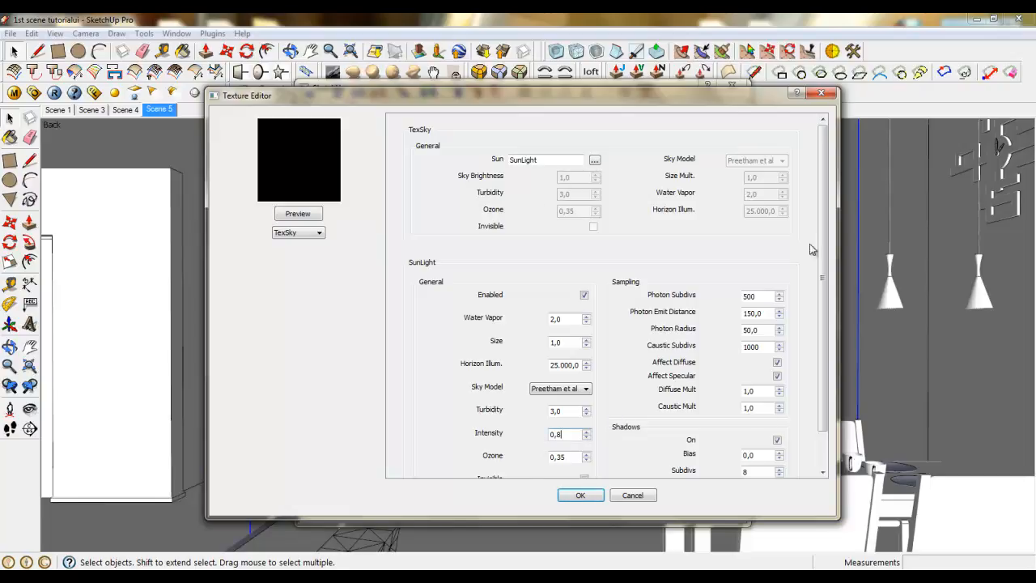
{"action": "left_click", "coordinate": [586, 495]}
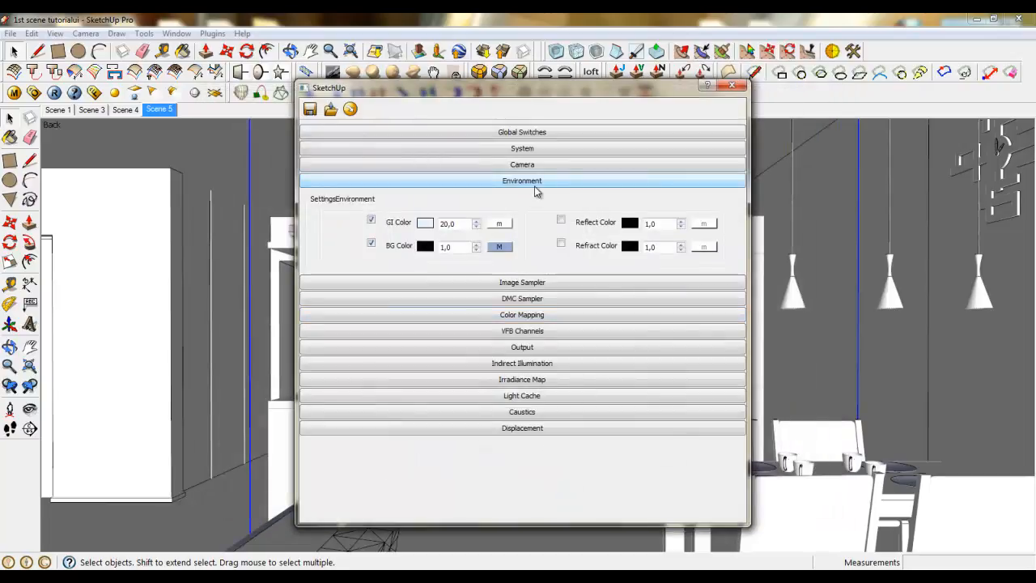
{"action": "left_click", "coordinate": [537, 180]}
Set the physical camera's shutter speed to 80 and its film speed (ISO) to 200
{"action": "left_click", "coordinate": [534, 165]}
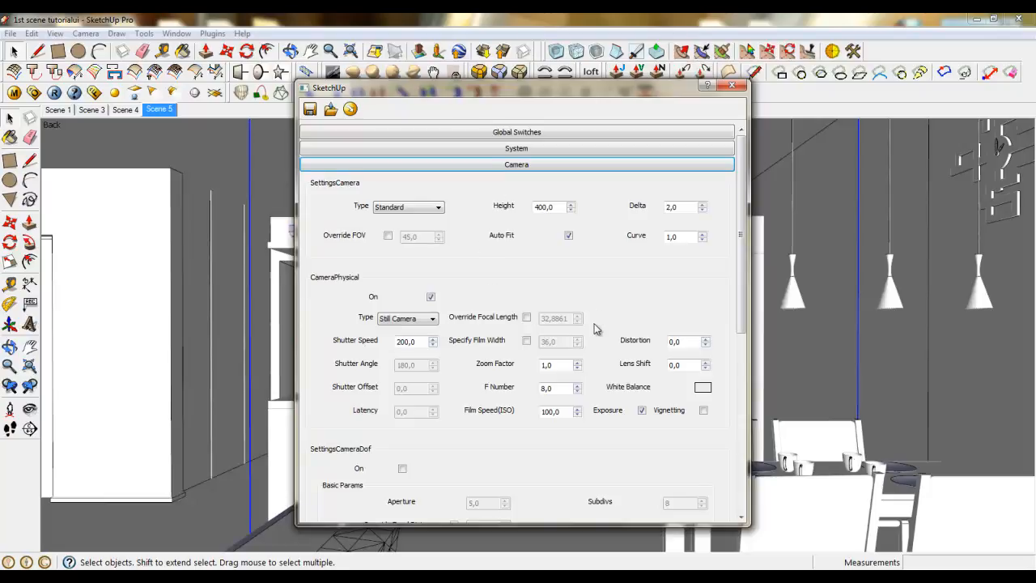
{"action": "double_click", "coordinate": [409, 342]}
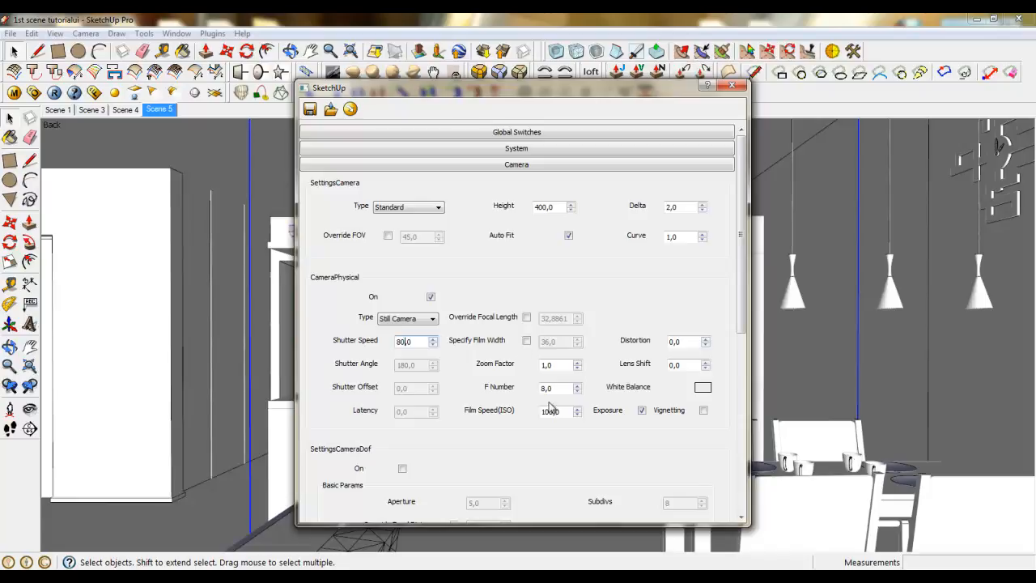
{"action": "left_click_drag", "start_coordinate": [562, 412], "coordinate": [532, 414]}
{"action": "left_click", "coordinate": [549, 391]}
{"action": "left_click", "coordinate": [550, 366]}
{"action": "double_click", "coordinate": [566, 411]}
{"action": "type", "text": "1"}
{"action": "type", "text": "200"}
{"action": "key", "text": "Return"}
{"action": "left_click", "coordinate": [516, 166]}
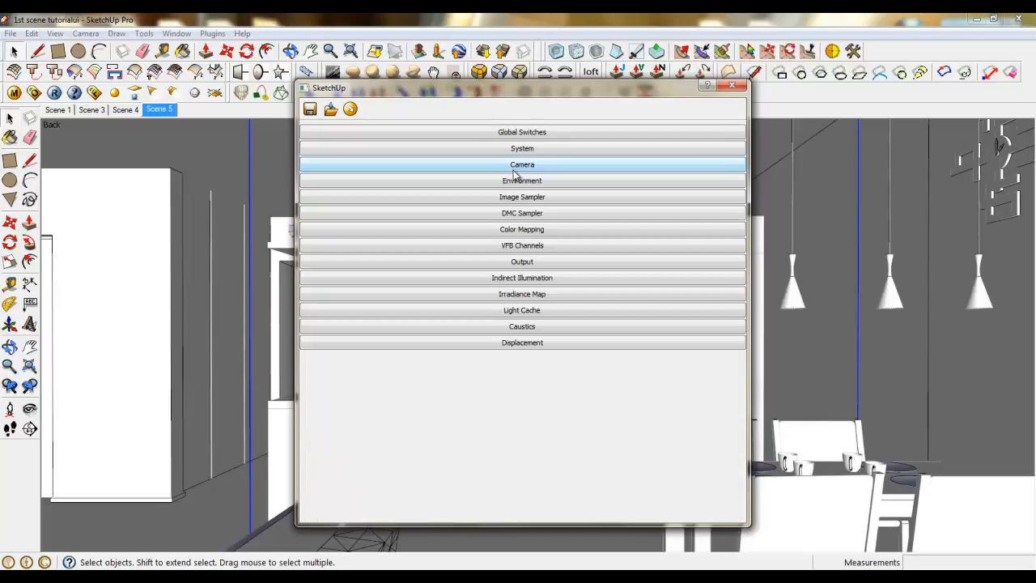
Choose Adaptive DMC as the image sampler type and set its color threshold to 0.007
{"action": "left_click", "coordinate": [518, 197]}
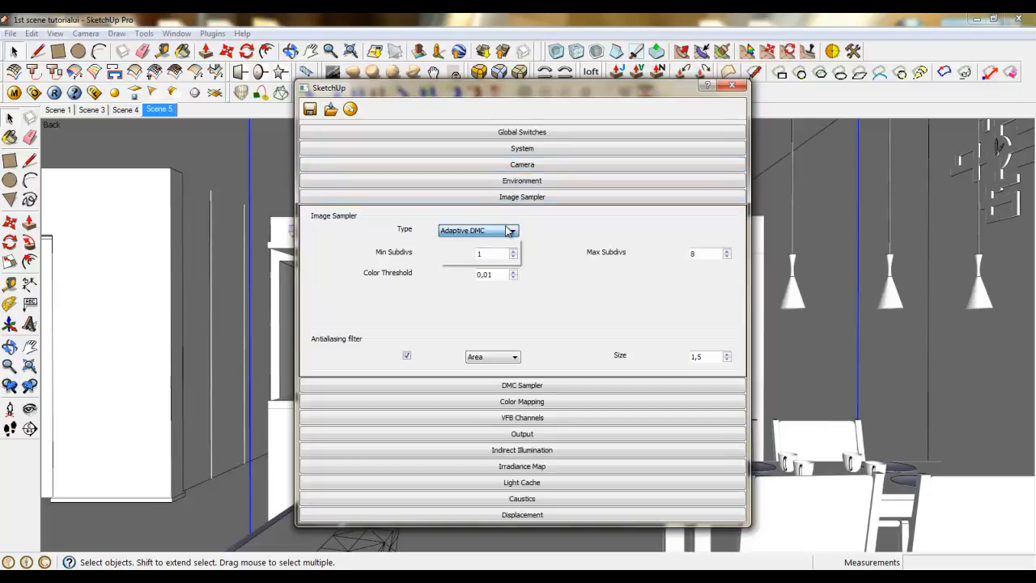
{"action": "left_click", "coordinate": [511, 231]}
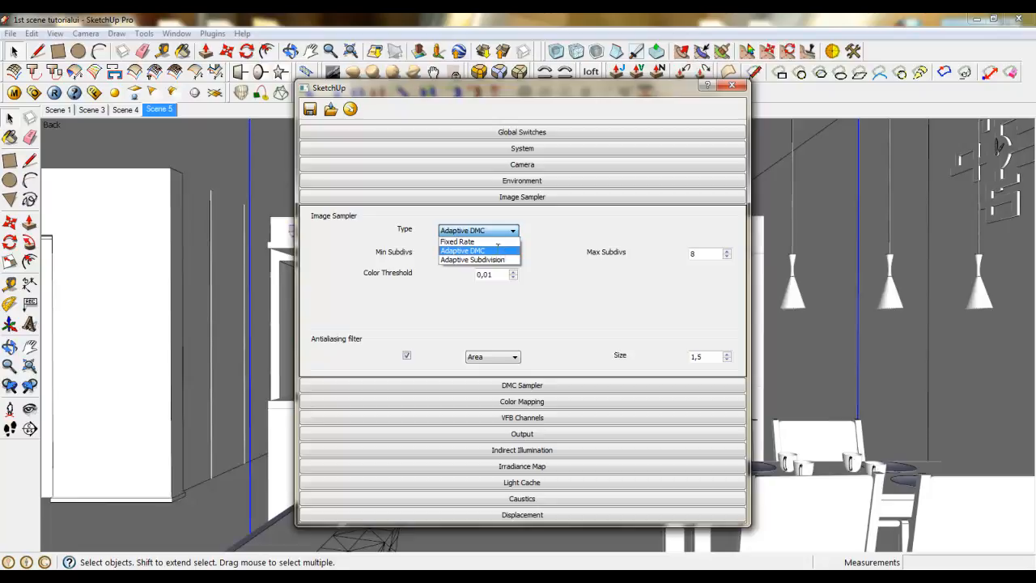
{"action": "left_click", "coordinate": [498, 249]}
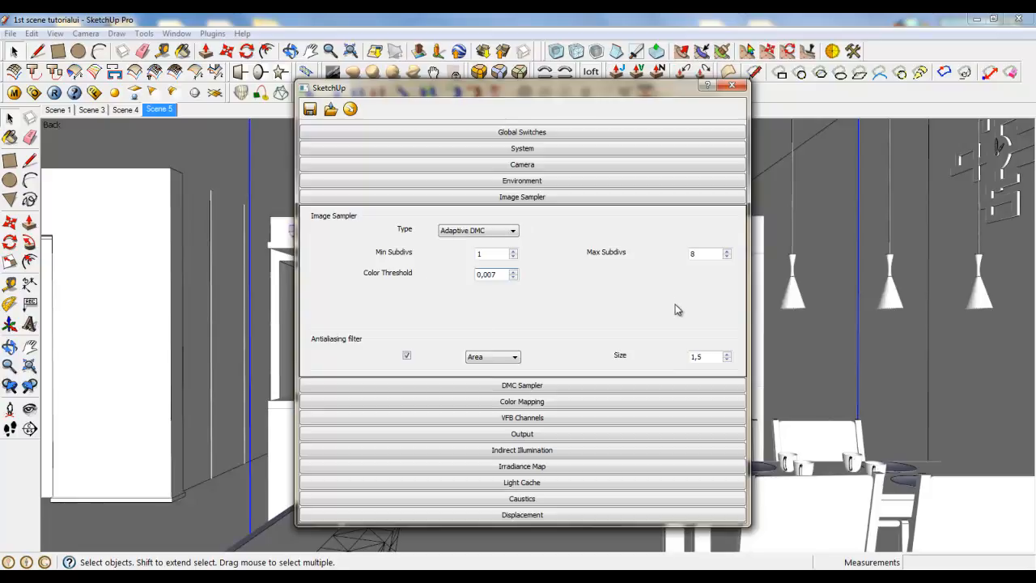
{"action": "double_click", "coordinate": [701, 254]}
Set the image sampler's antialiasing filter to Catmull Rom
{"action": "left_click", "coordinate": [496, 358]}
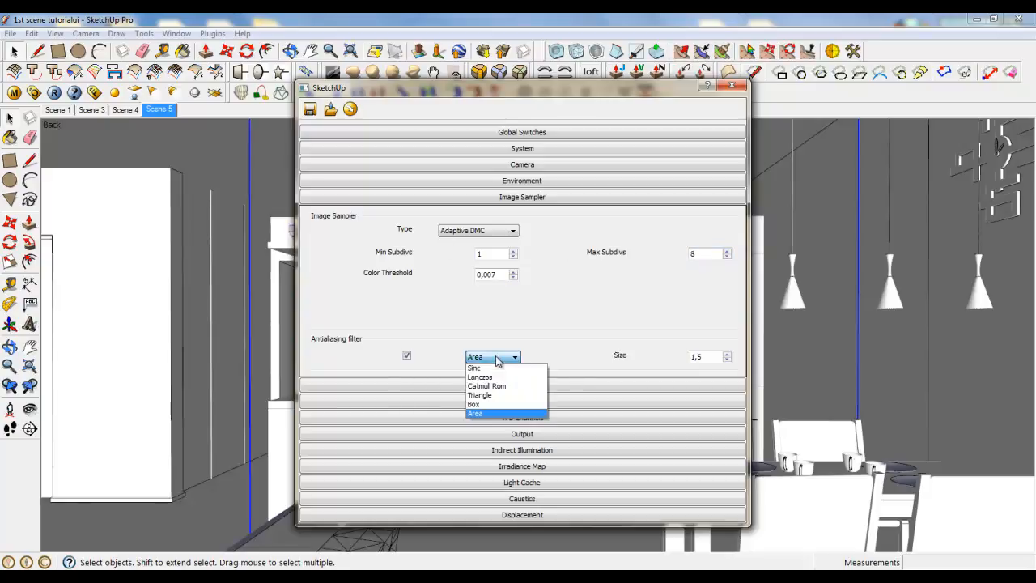
{"action": "left_click", "coordinate": [496, 386]}
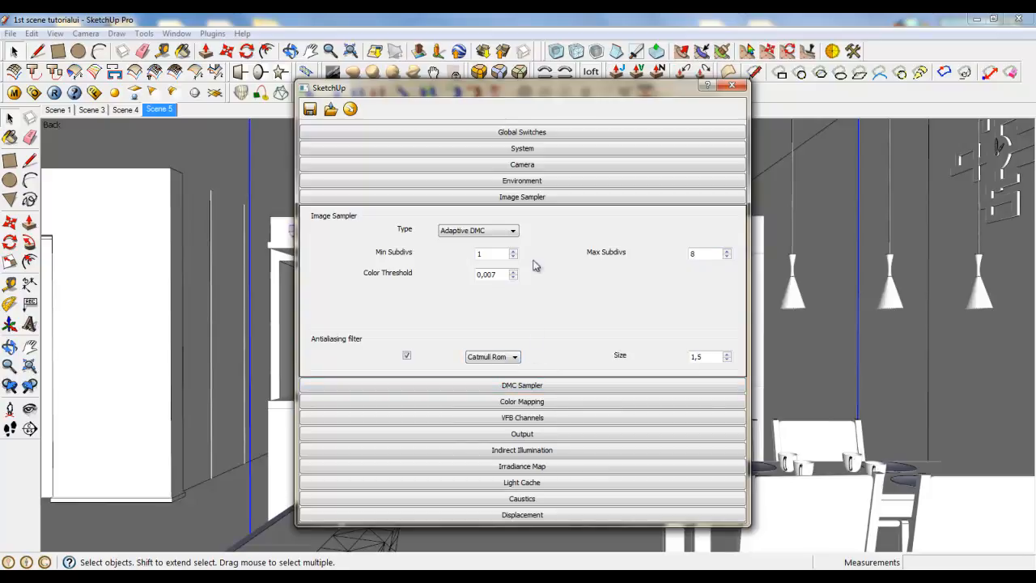
{"action": "left_click", "coordinate": [525, 201]}
{"action": "left_click", "coordinate": [525, 201]}
{"action": "left_click", "coordinate": [505, 359]}
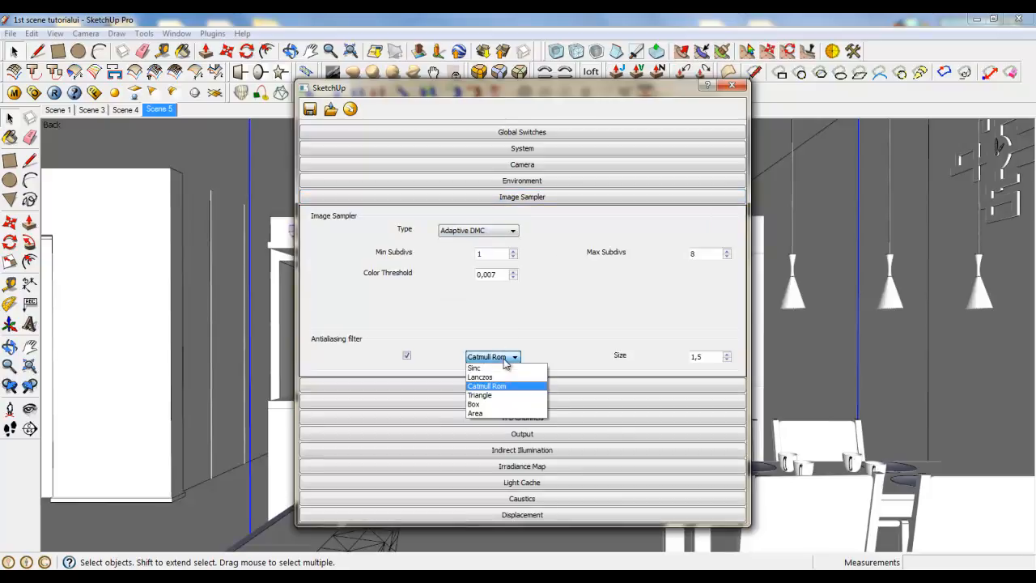
{"action": "left_click", "coordinate": [508, 386]}
{"action": "left_click", "coordinate": [537, 201]}
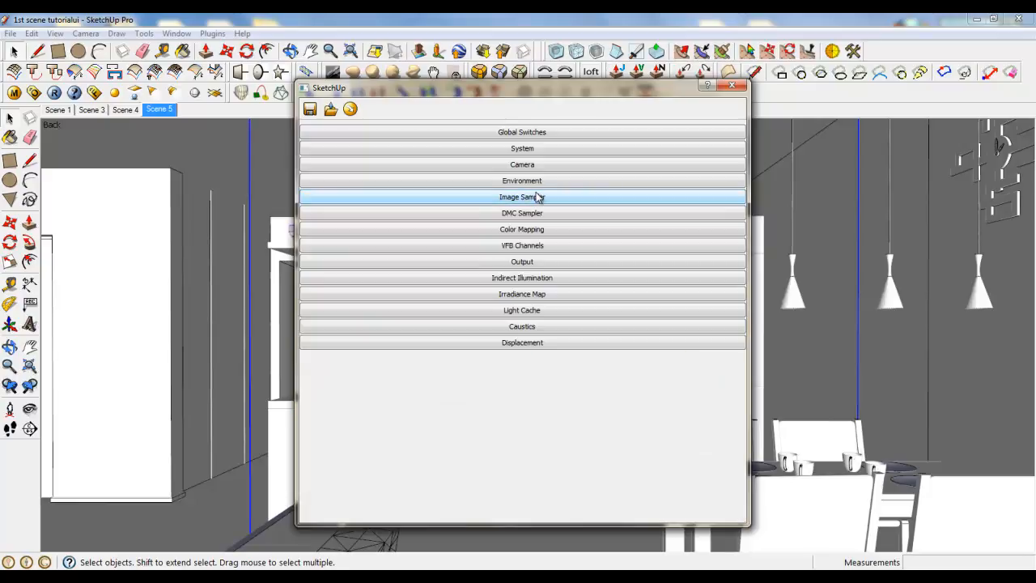
Set the DMC Sampler's noise threshold to 0.007
{"action": "left_click", "coordinate": [528, 216]}
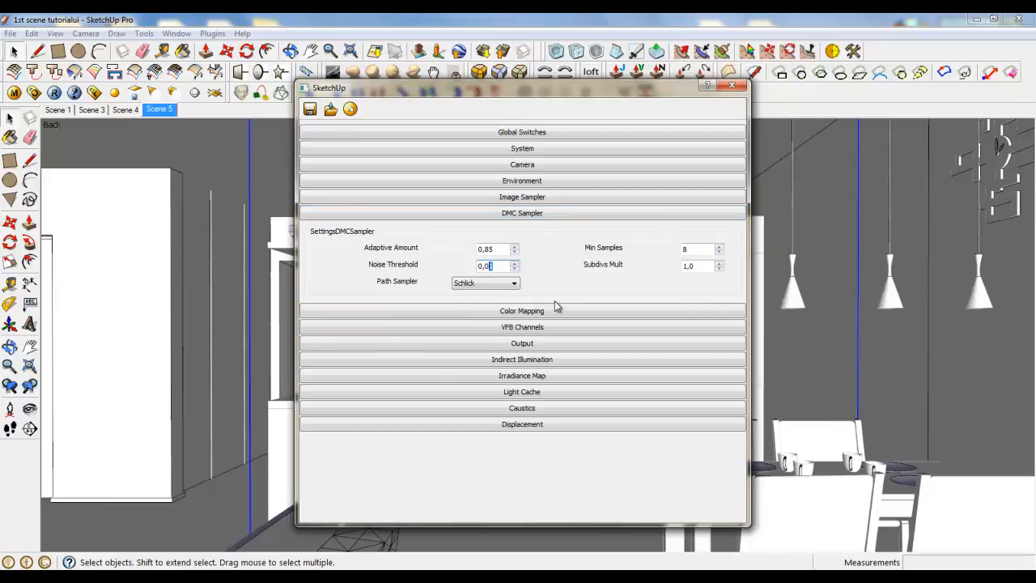
{"action": "type", "text": "07"}
{"action": "left_click", "coordinate": [539, 214]}
Configure color mapping as Linear Multiply with a dark multiplier of 2 and Clamp Output turned on
{"action": "left_click", "coordinate": [534, 227]}
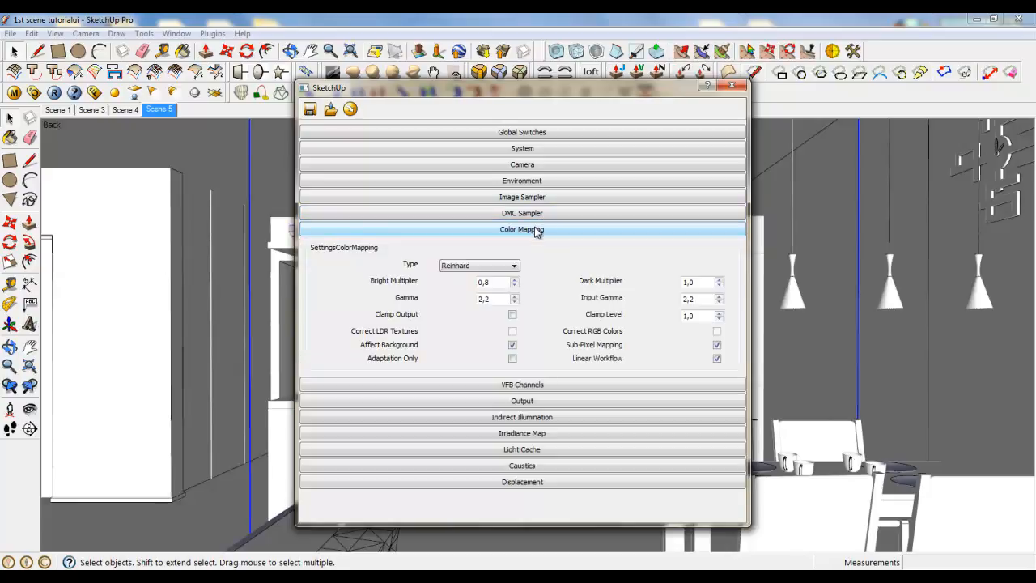
{"action": "left_click", "coordinate": [506, 266]}
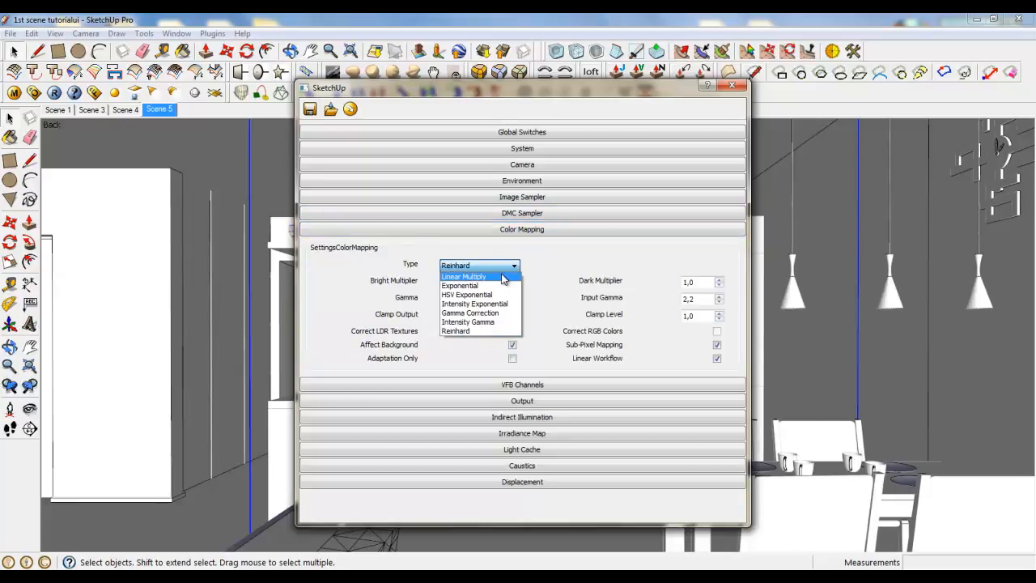
{"action": "left_click", "coordinate": [504, 276]}
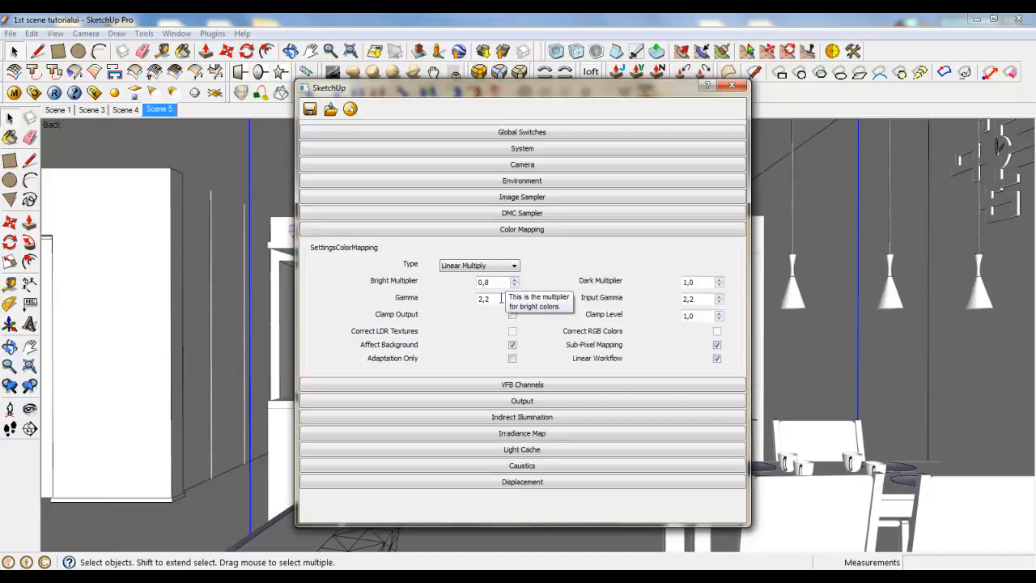
{"action": "left_click_drag", "start_coordinate": [711, 282], "coordinate": [678, 284]}
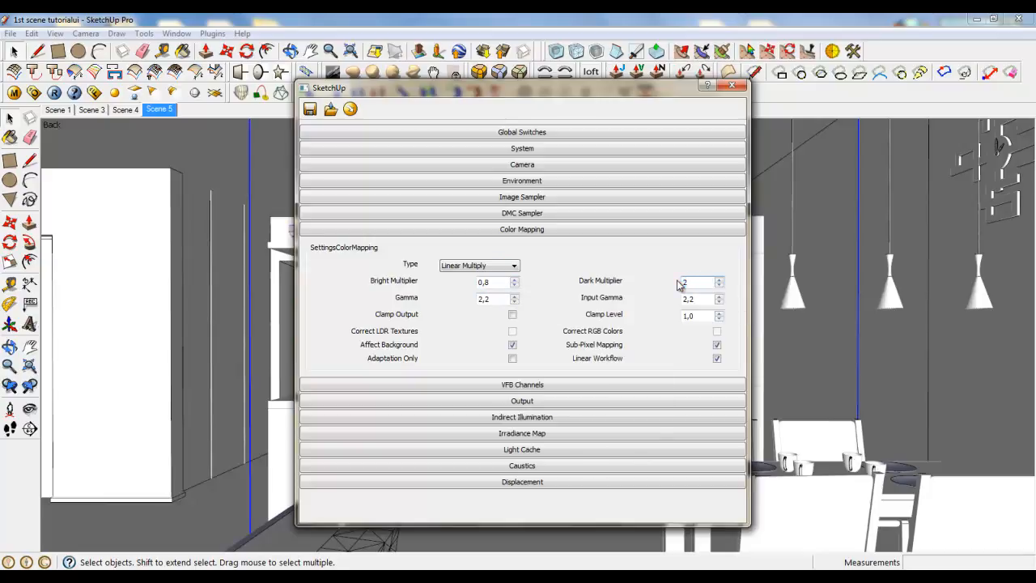
{"action": "left_click", "coordinate": [513, 314]}
{"action": "left_click", "coordinate": [540, 231]}
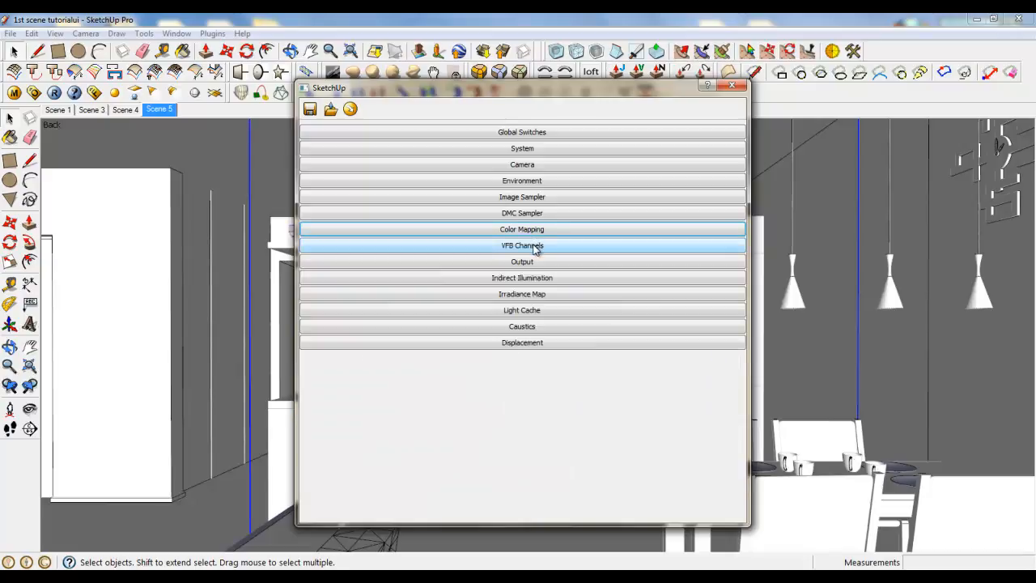
Add ZDepth to the selected VFB render channels, alongside RGB color and Alpha
{"action": "left_click", "coordinate": [535, 249]}
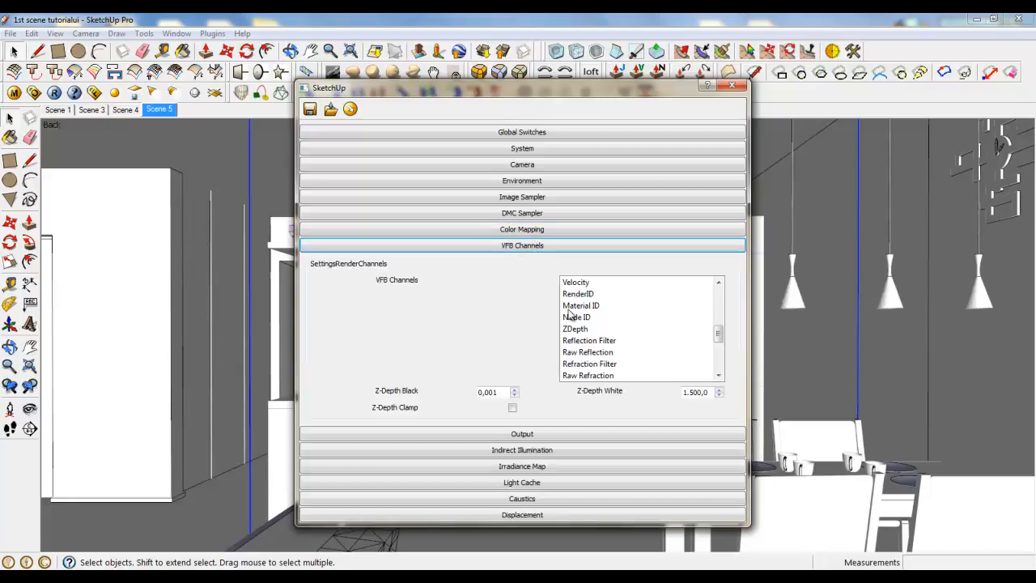
{"action": "left_click_drag", "start_coordinate": [719, 338], "coordinate": [721, 287]}
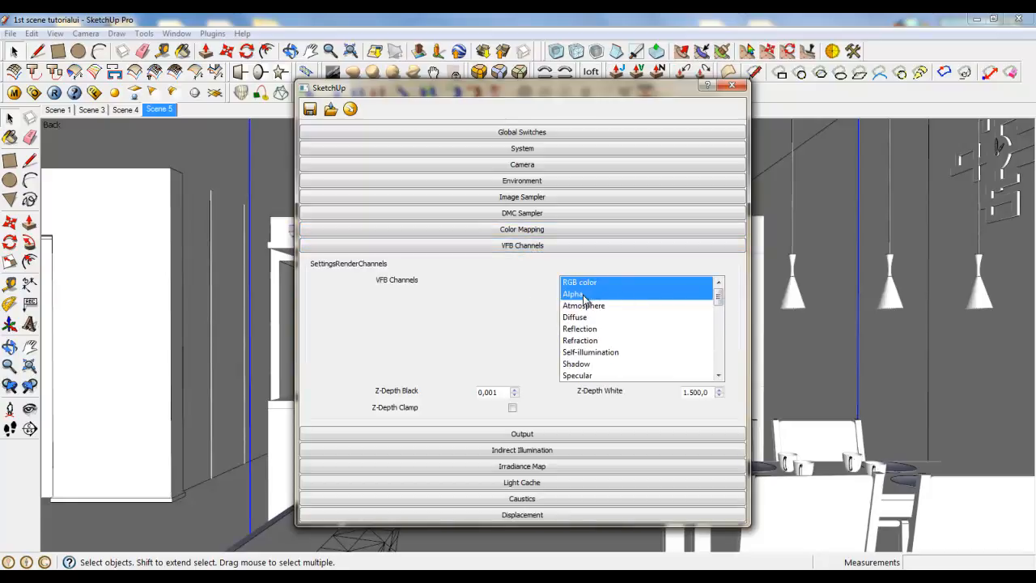
{"action": "left_click_drag", "start_coordinate": [719, 295], "coordinate": [720, 332]}
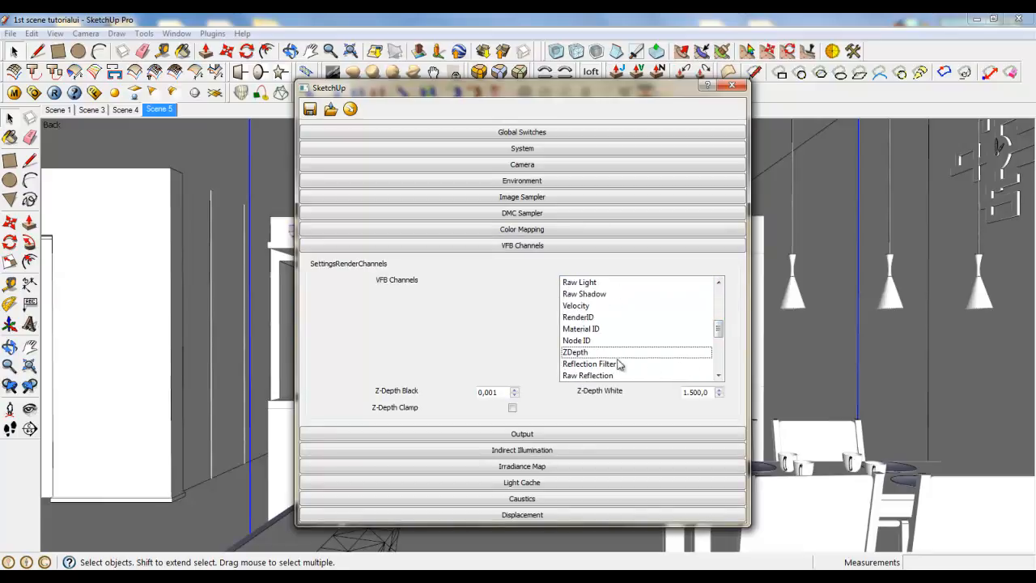
{"action": "left_click", "coordinate": [586, 356]}
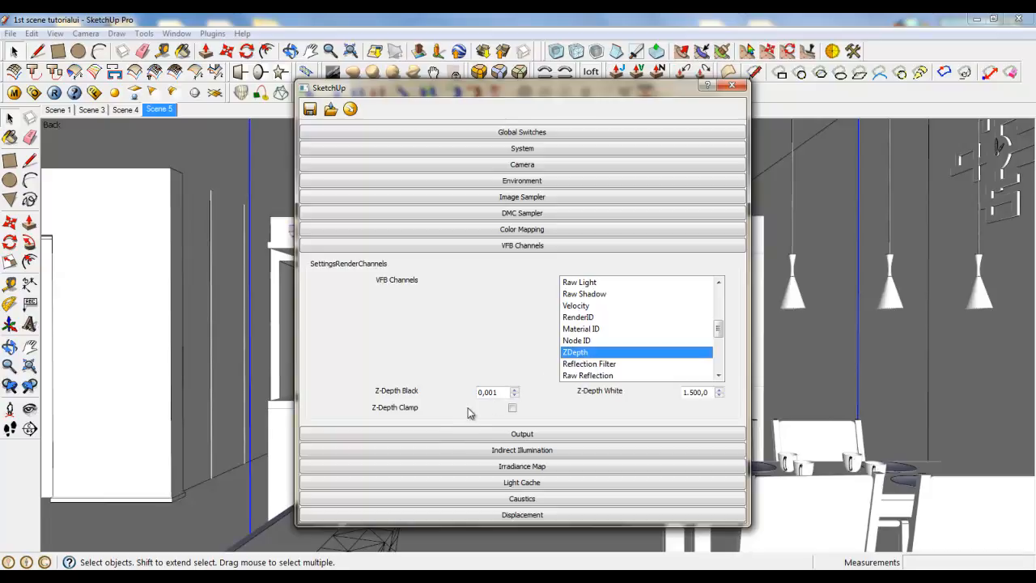
Review the Z-Depth Black and Z-Depth White values and close the render options to get back to the model
{"action": "left_click", "coordinate": [493, 392]}
{"action": "left_click", "coordinate": [700, 393]}
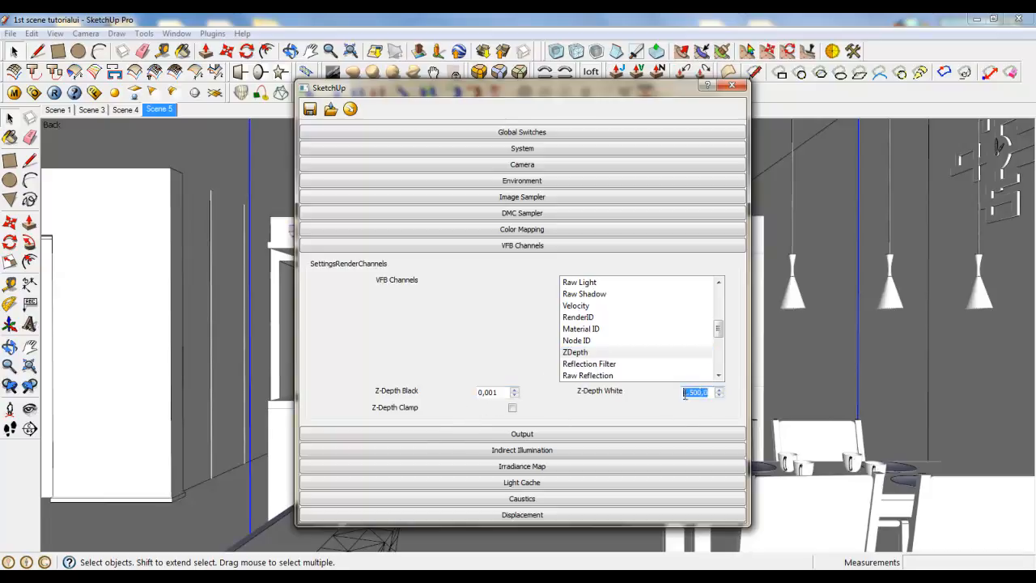
{"action": "left_click", "coordinate": [502, 393]}
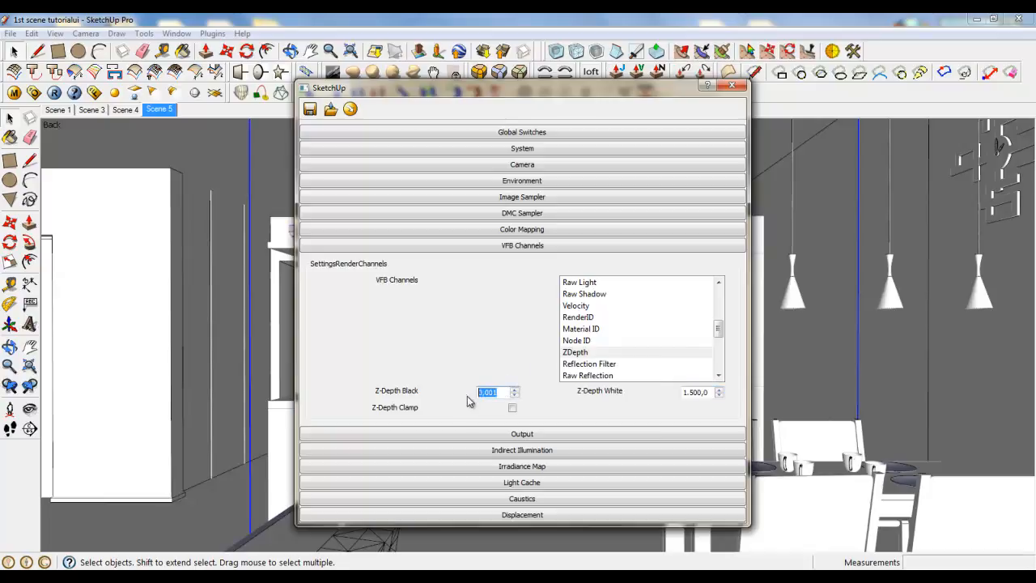
{"action": "left_click", "coordinate": [706, 393]}
{"action": "left_click", "coordinate": [573, 416]}
{"action": "left_click", "coordinate": [732, 85]}
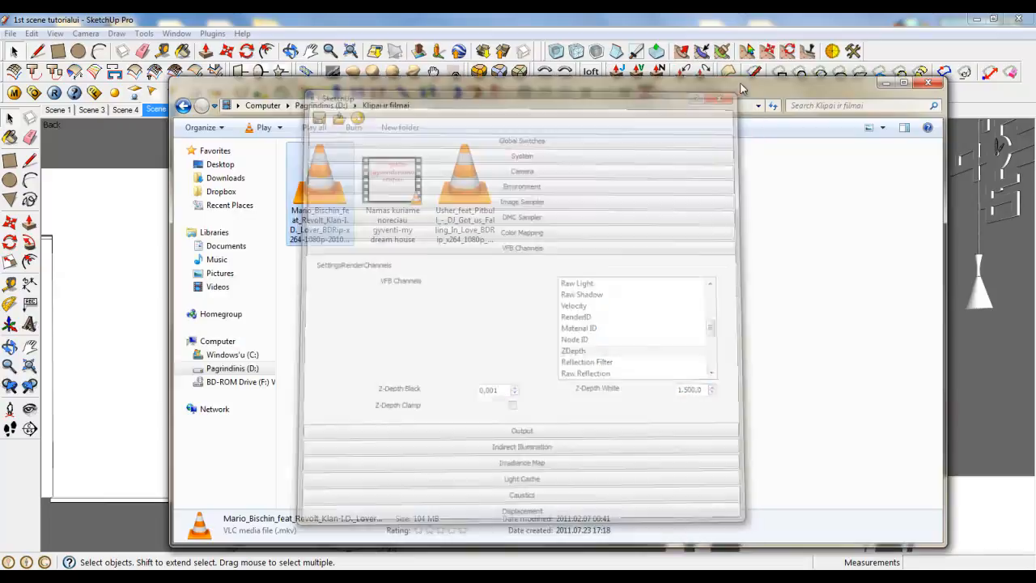
{"action": "left_click", "coordinate": [895, 83]}
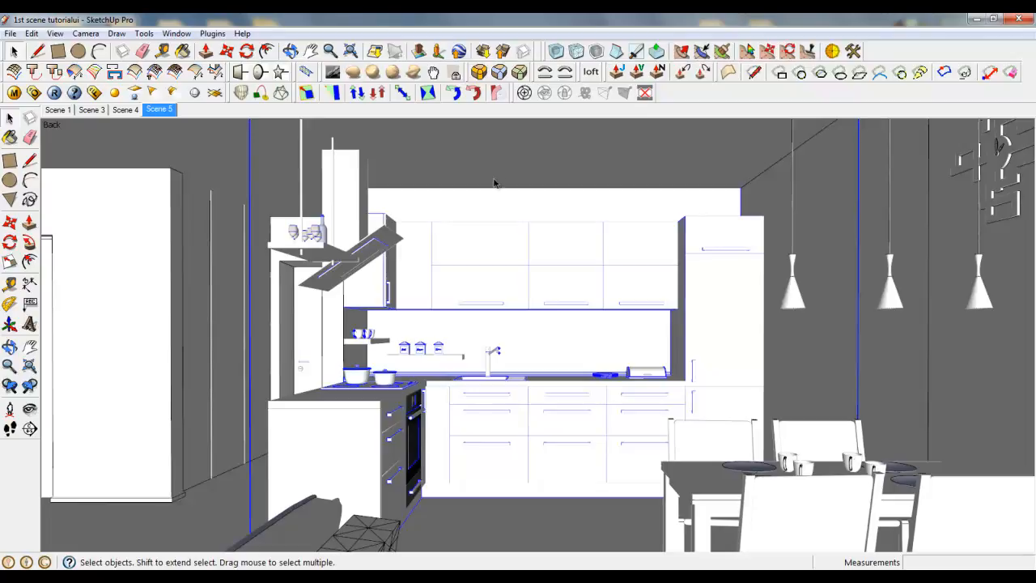
Create a camera named Camera 1 from the current kitchen view and return to Scene 5
{"action": "right_click", "coordinate": [497, 153]}
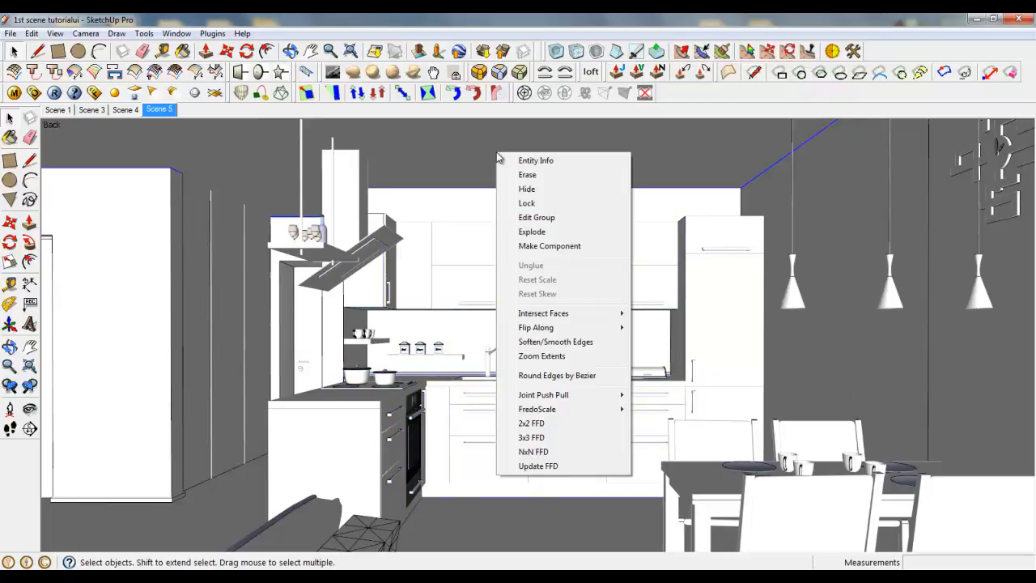
{"action": "left_click", "coordinate": [525, 93]}
{"action": "left_click", "coordinate": [525, 92]}
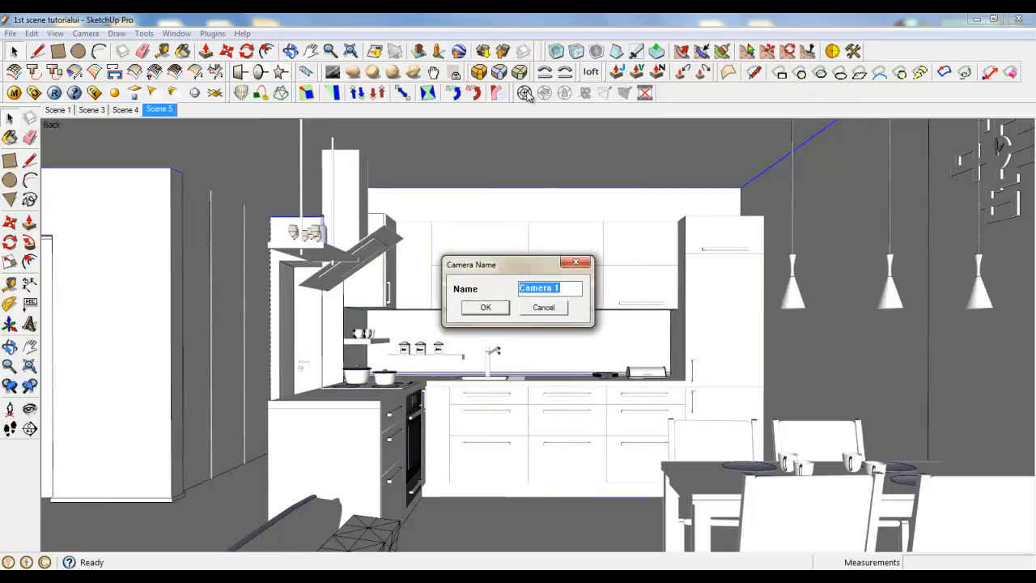
{"action": "left_click", "coordinate": [491, 309]}
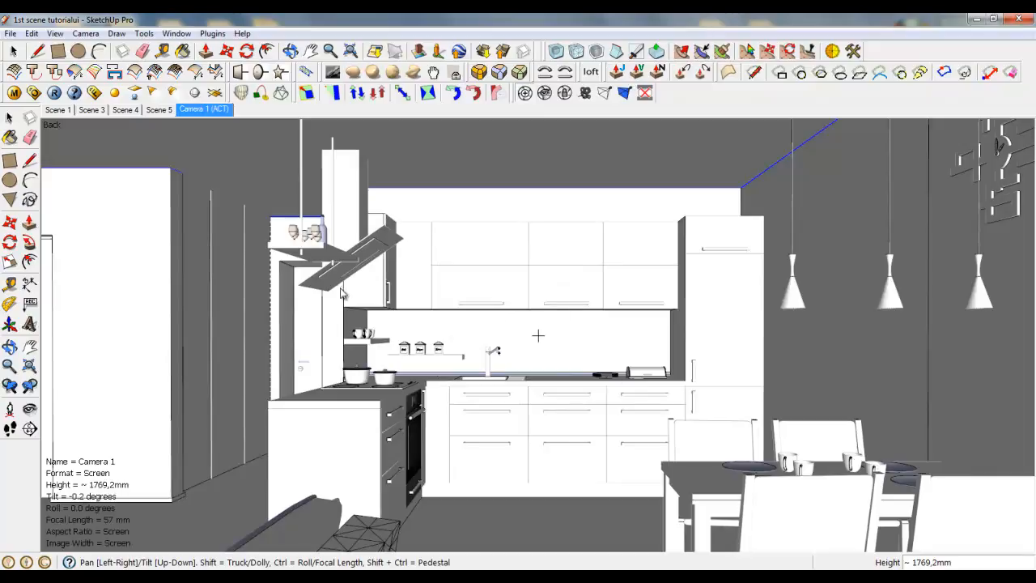
{"action": "left_click", "coordinate": [169, 115]}
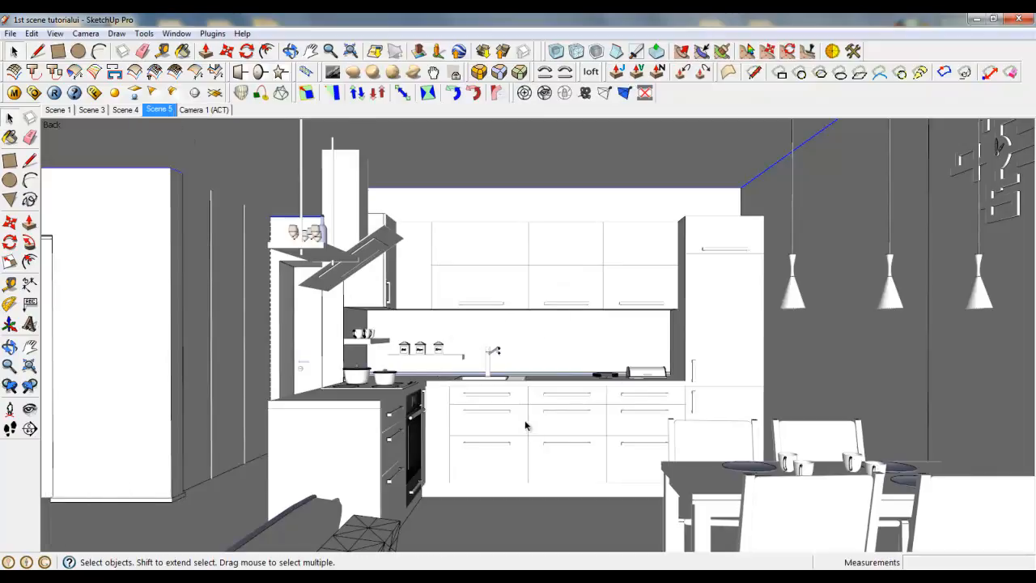
Hide the ceiling group above the kitchen and view the open apartment with the camera from above
{"action": "right_click", "coordinate": [569, 169]}
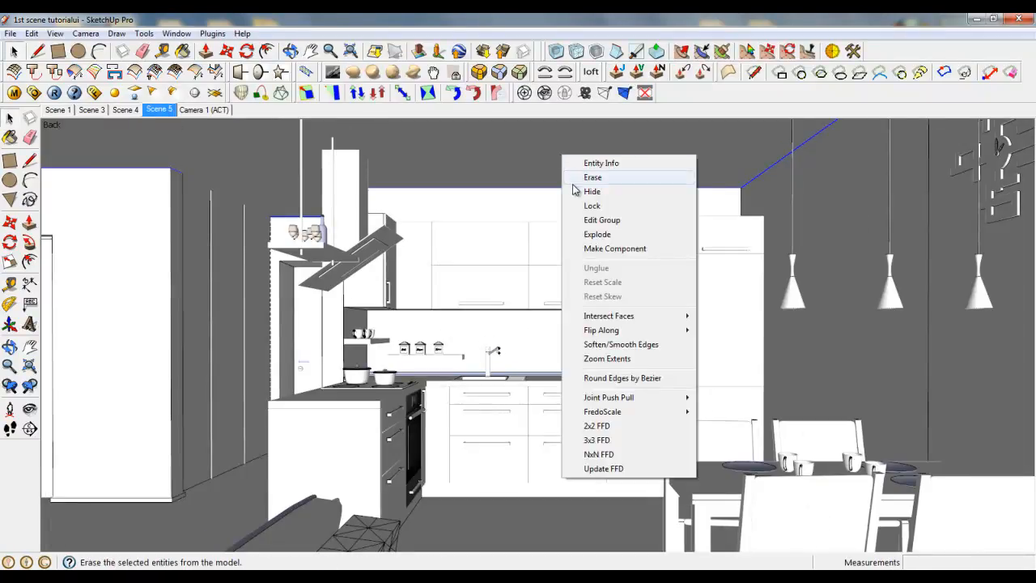
{"action": "left_click", "coordinate": [578, 192]}
{"action": "middle_click_drag", "start_coordinate": [470, 255], "coordinate": [467, 301]}
{"action": "scroll", "coordinate": [468, 302], "scroll_direction": "up", "scroll_amount": 3}
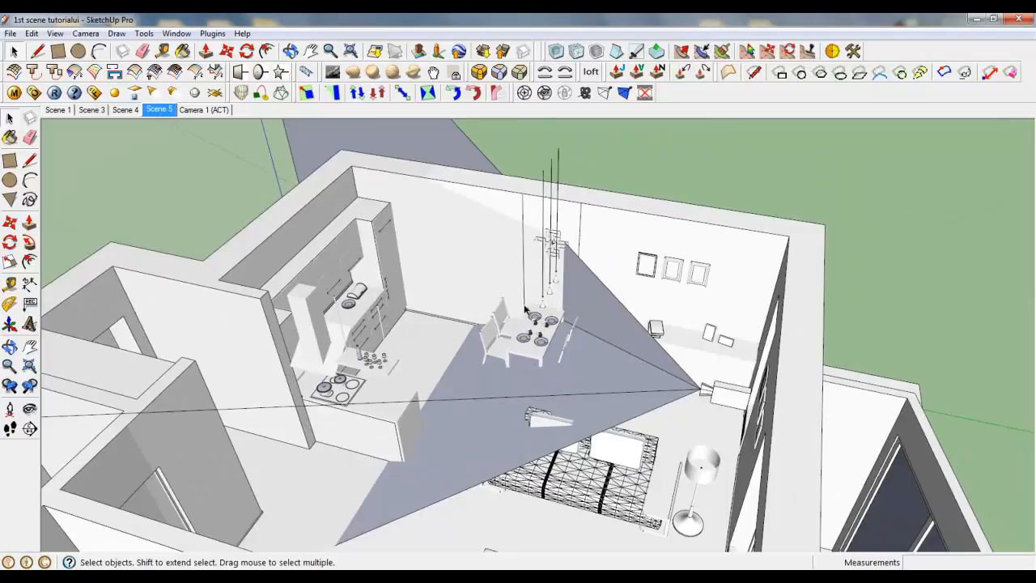
Measure the distance from the camera's front to the near end of the kitchen counter with the Line tool
{"action": "scroll", "coordinate": [546, 323], "scroll_direction": "down", "scroll_amount": 2}
{"action": "scroll", "coordinate": [548, 405], "scroll_direction": "up", "scroll_amount": 2}
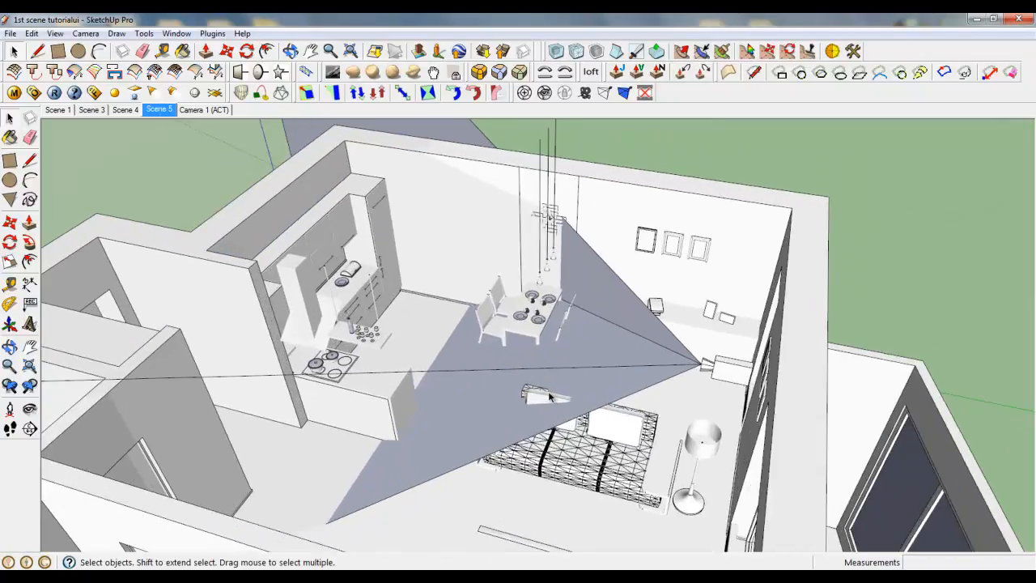
{"action": "scroll", "coordinate": [466, 371], "scroll_direction": "down", "scroll_amount": 2}
{"action": "scroll", "coordinate": [438, 374], "scroll_direction": "up", "scroll_amount": 3}
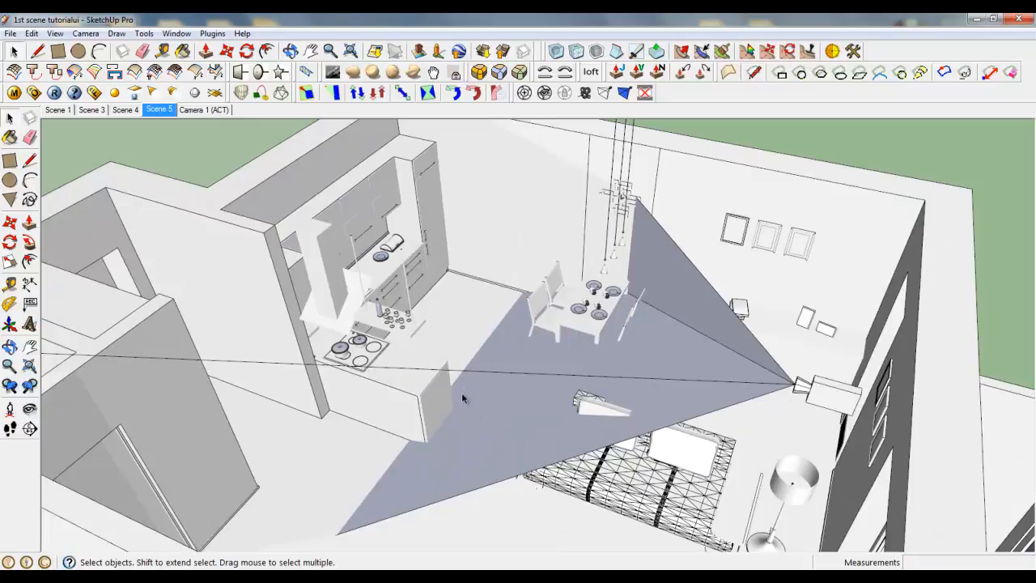
{"action": "scroll", "coordinate": [557, 392], "scroll_direction": "down", "scroll_amount": 2}
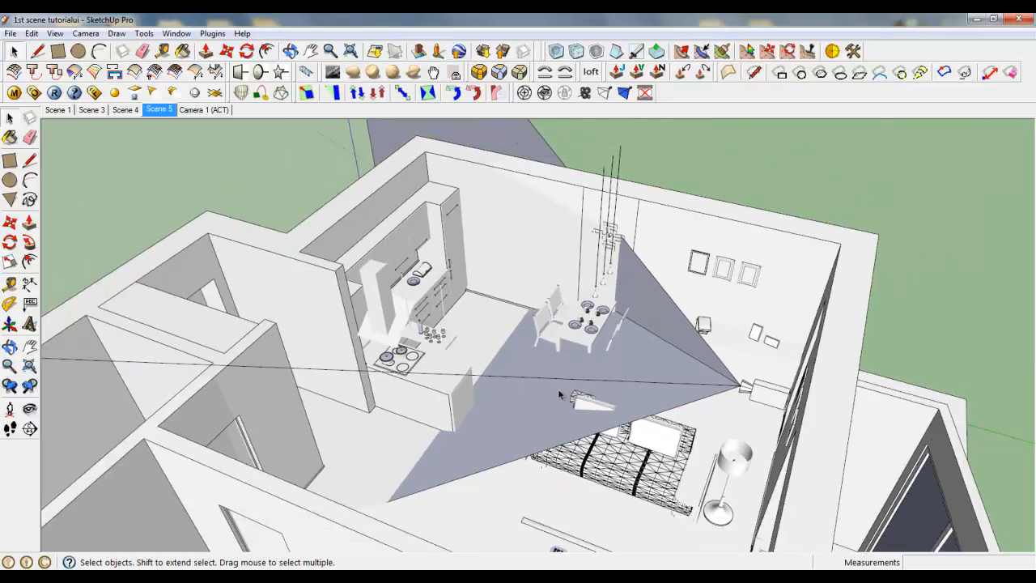
{"action": "middle_click_drag", "start_coordinate": [560, 393], "coordinate": [574, 400]}
{"action": "left_click", "coordinate": [37, 50]}
{"action": "scroll", "coordinate": [718, 389], "scroll_direction": "up", "scroll_amount": 5}
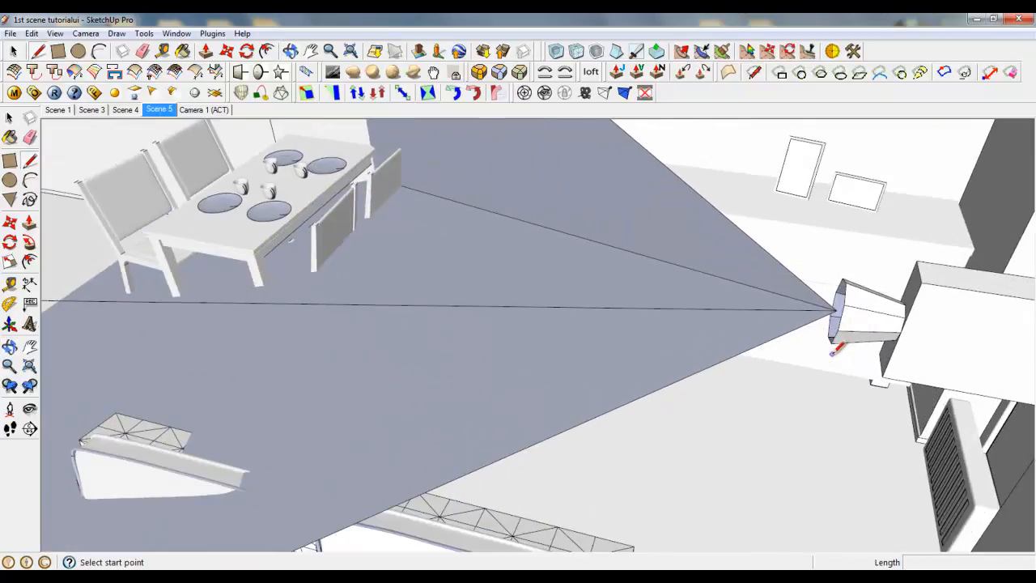
{"action": "left_click", "coordinate": [836, 308]}
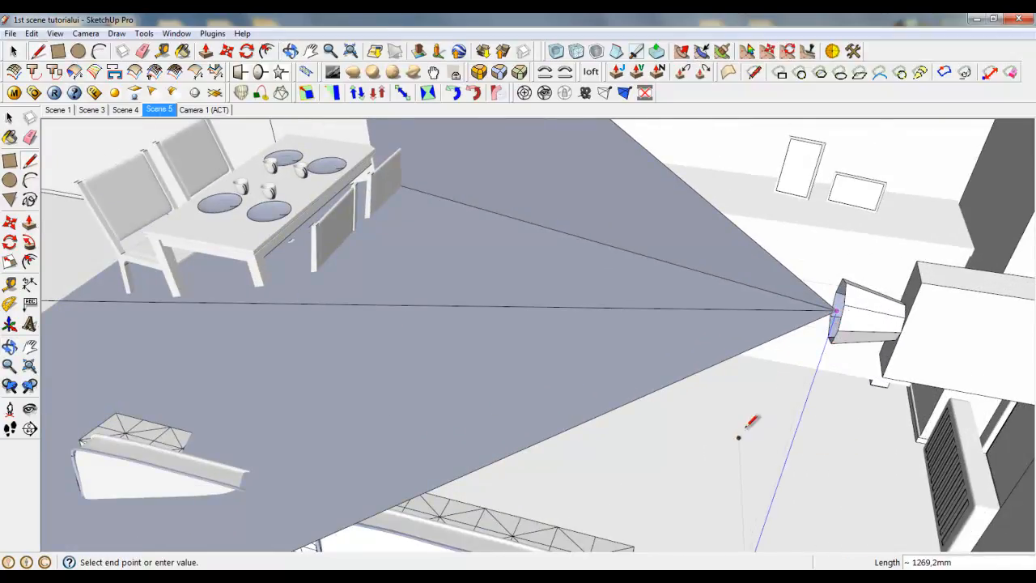
{"action": "scroll", "coordinate": [747, 429], "scroll_direction": "down", "scroll_amount": 3}
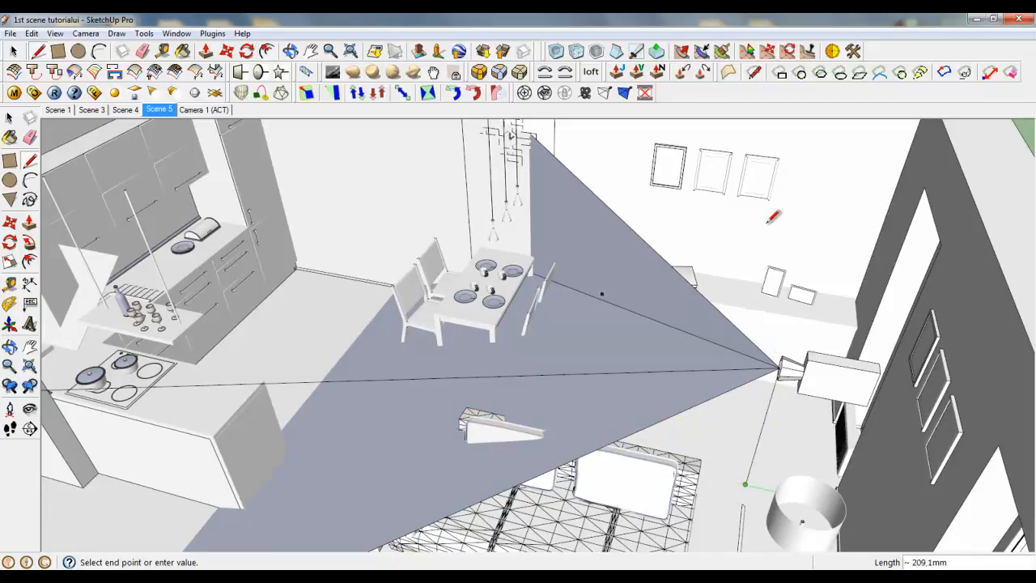
{"action": "scroll", "coordinate": [756, 333], "scroll_direction": "down", "scroll_amount": 3}
{"action": "middle_click_drag", "start_coordinate": [753, 340], "coordinate": [395, 479]}
{"action": "scroll", "coordinate": [397, 472], "scroll_direction": "up", "scroll_amount": 5}
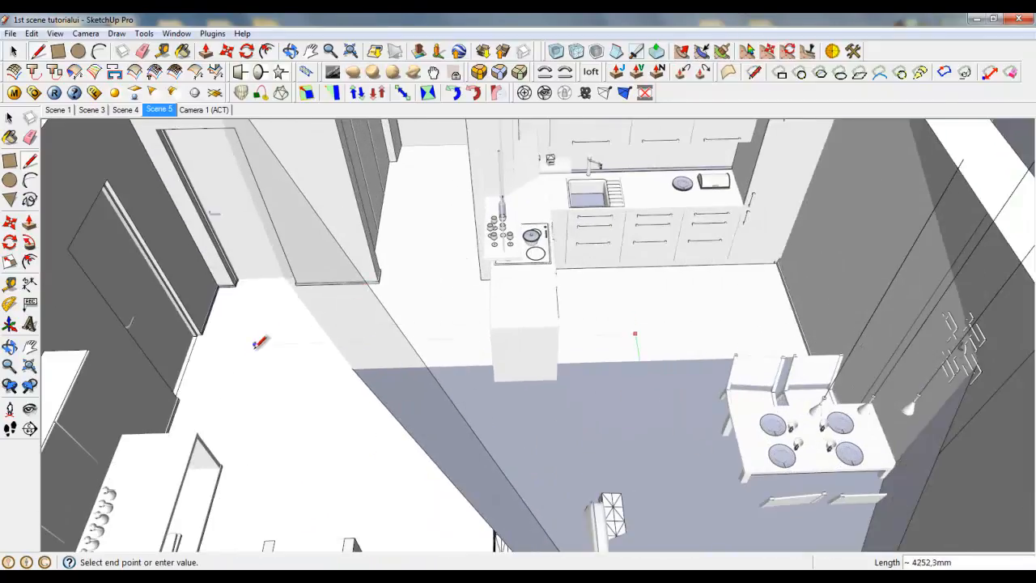
{"action": "mouse_move", "coordinate": [403, 394]}
{"action": "middle_mouse_down"}
{"action": "mouse_move", "coordinate": [138, 306]}
{"action": "mouse_move", "coordinate": [497, 335]}
{"action": "middle_mouse_up"}
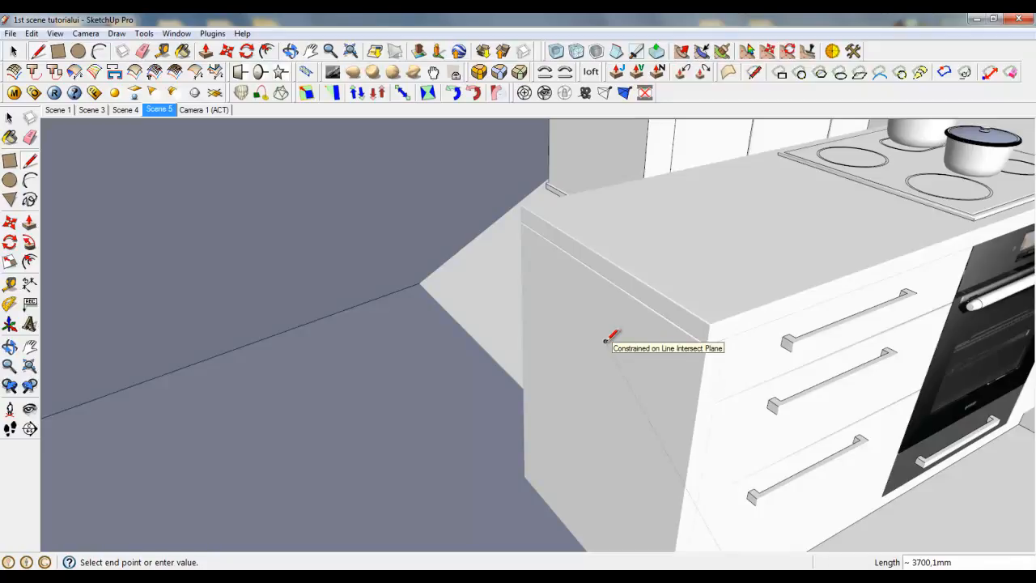
{"action": "middle_click_drag", "start_coordinate": [558, 332], "coordinate": [613, 331]}
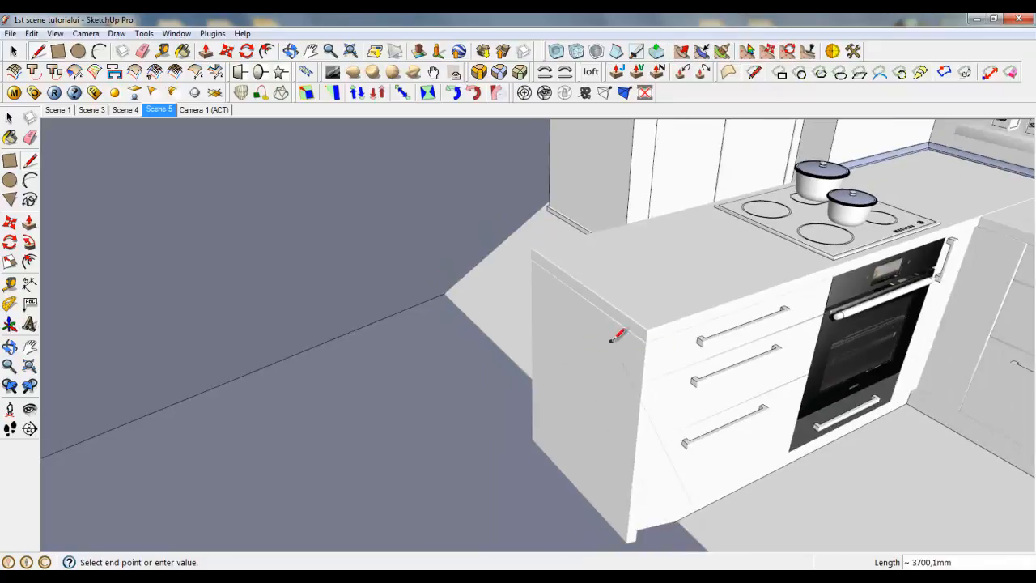
Look around the kitchen and measure depth toward its back wall with the Line tool, then return to the Scene 5 view
{"action": "left_click", "coordinate": [30, 410]}
{"action": "left_click_drag", "start_coordinate": [405, 405], "coordinate": [711, 310]}
{"action": "scroll", "coordinate": [710, 310], "scroll_direction": "up", "scroll_amount": 2}
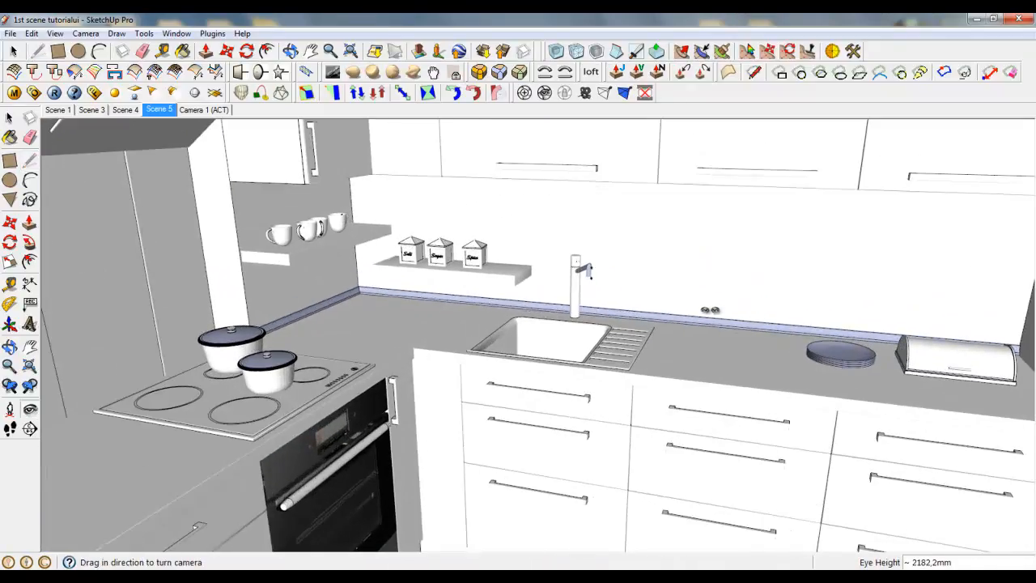
{"action": "left_click", "coordinate": [37, 51]}
{"action": "left_click", "coordinate": [668, 523]}
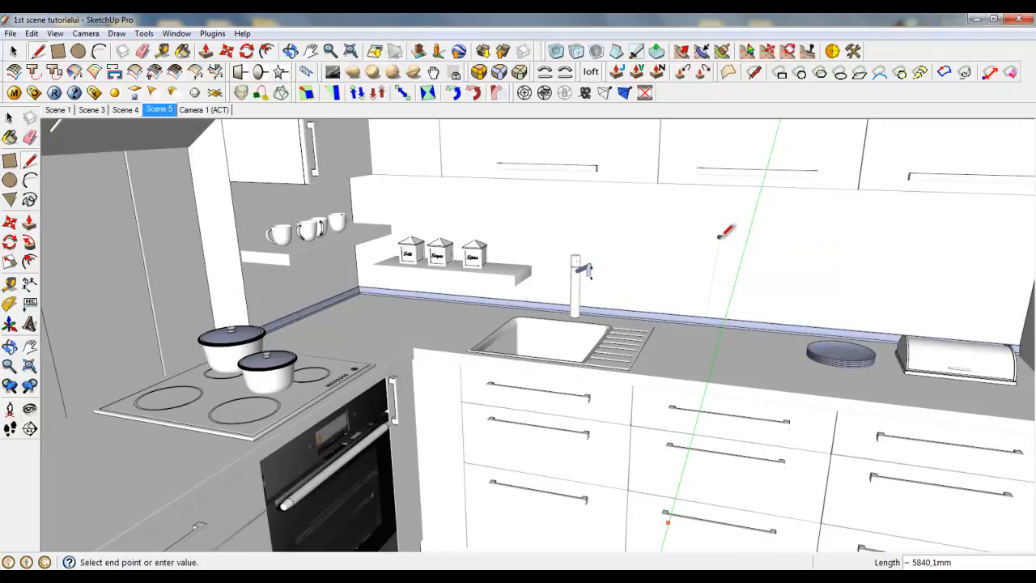
{"action": "left_click", "coordinate": [160, 110]}
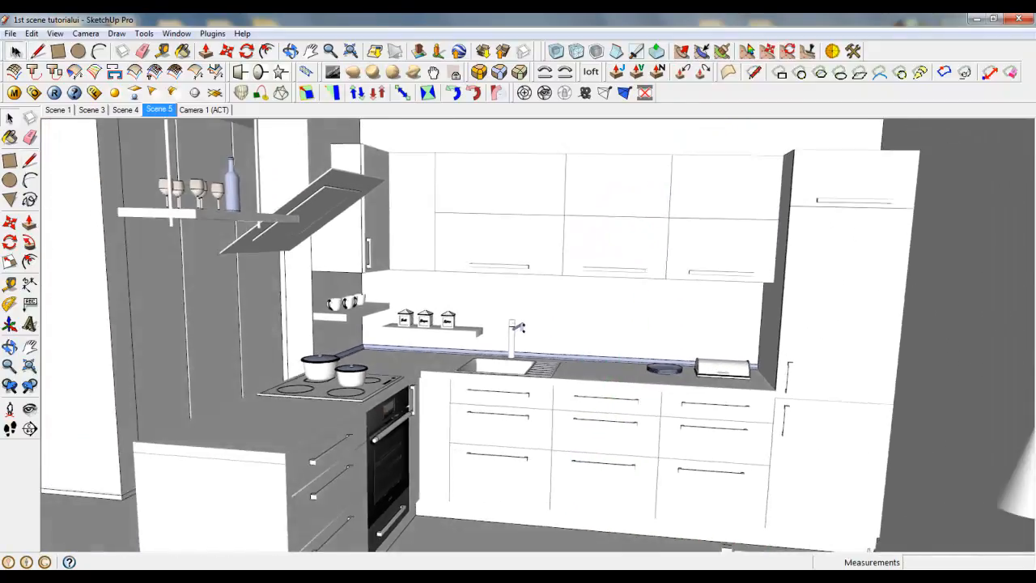
Delete Camera 1 together with its scene
{"action": "left_click", "coordinate": [204, 110]}
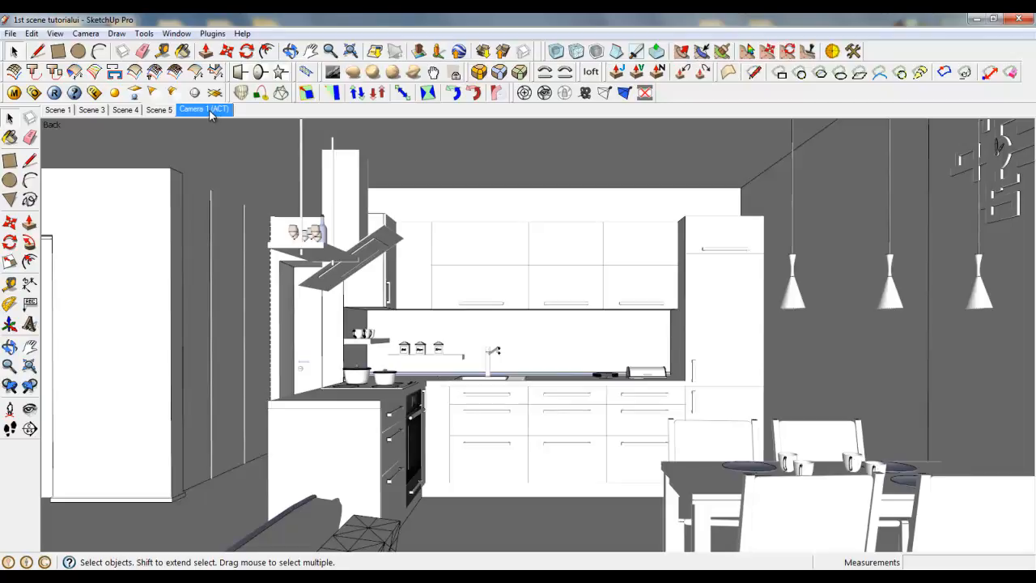
{"action": "right_click", "coordinate": [210, 115]}
{"action": "left_click", "coordinate": [229, 179]}
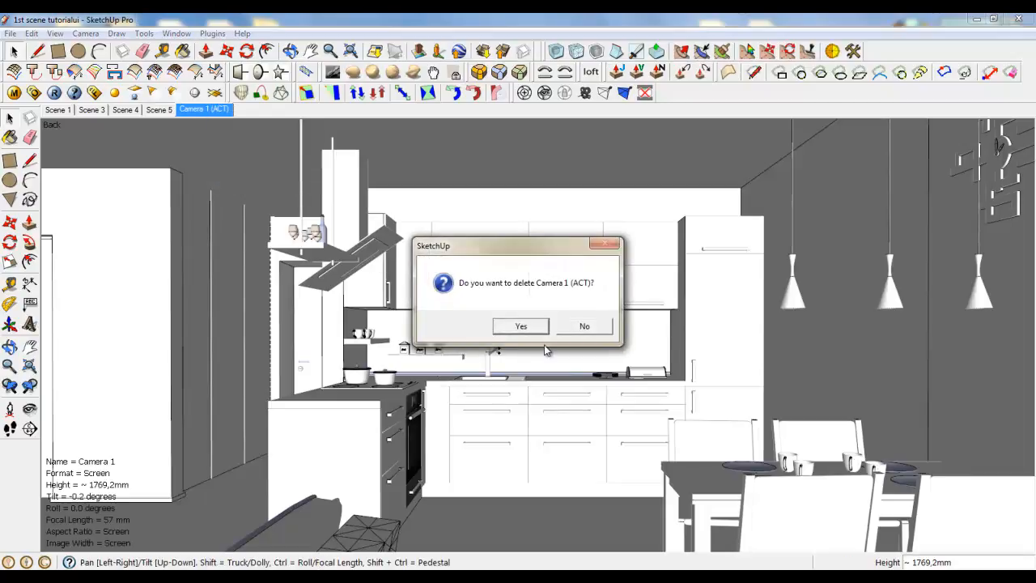
{"action": "left_click", "coordinate": [525, 326]}
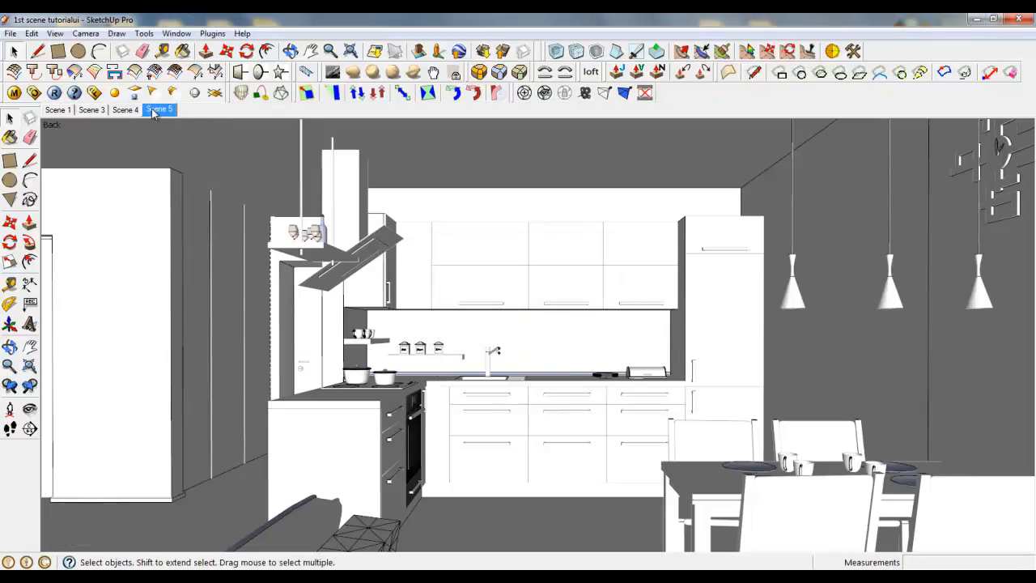
In the V-Ray VFB channel options, set Z-Depth Black to 230 and Z-Depth White to 140, and enable Z-Depth Clamp
{"action": "left_click", "coordinate": [34, 93]}
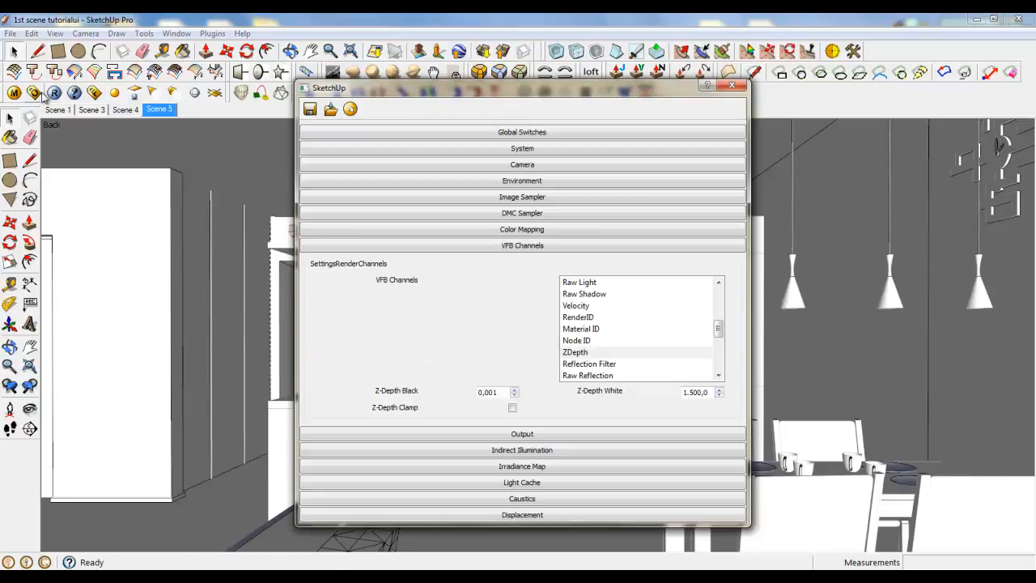
{"action": "left_click_drag", "start_coordinate": [503, 392], "coordinate": [476, 394]}
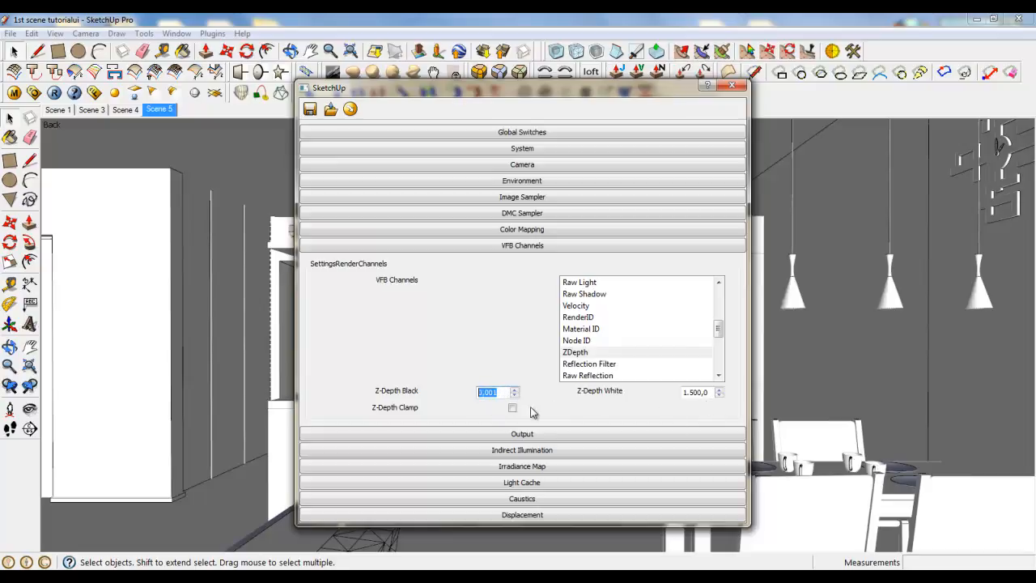
{"action": "type", "text": "230"}
{"action": "left_click", "coordinate": [696, 391]}
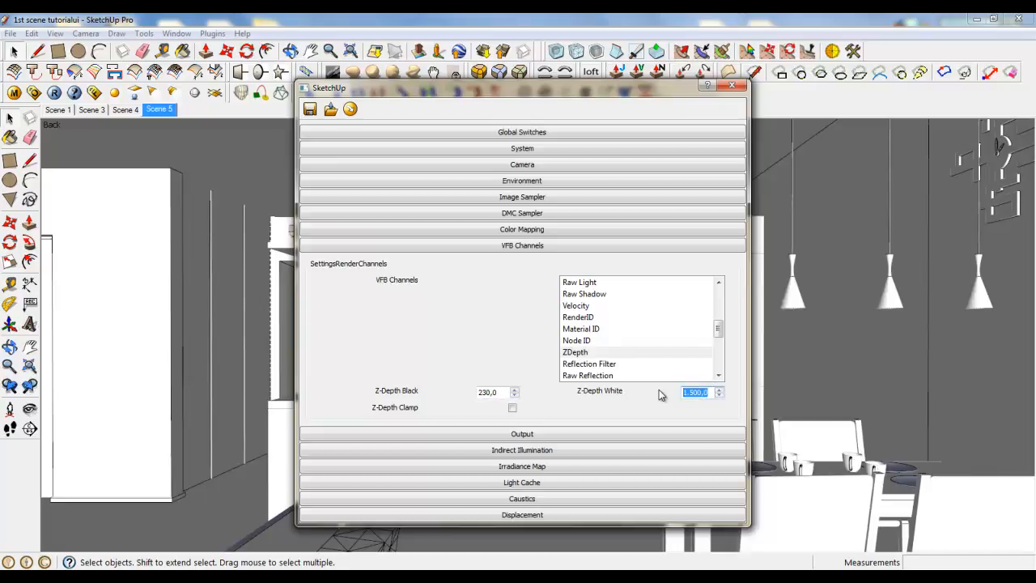
{"action": "type", "text": "140"}
{"action": "key", "text": "Return"}
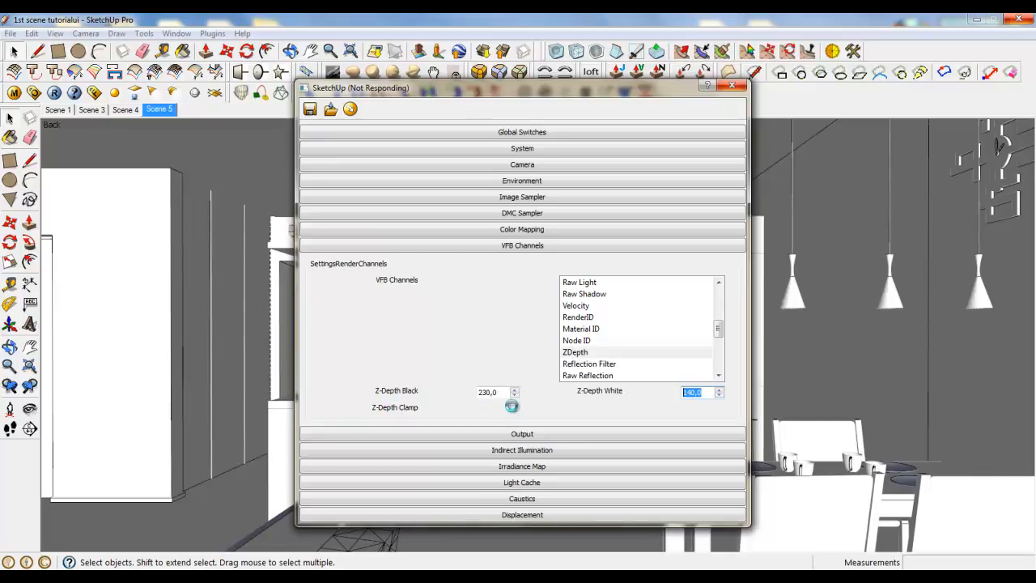
{"action": "left_click", "coordinate": [512, 408]}
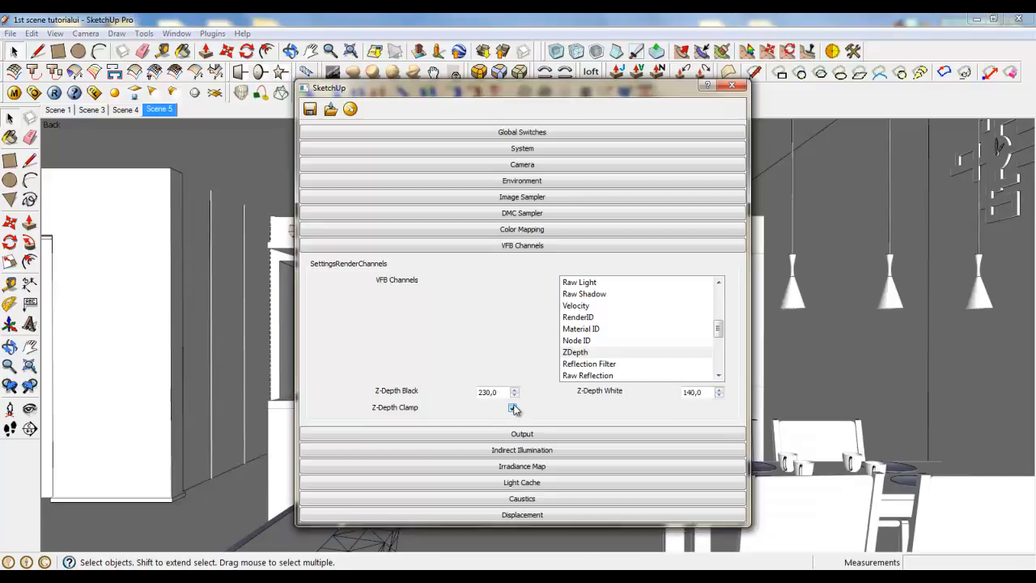
{"action": "left_click", "coordinate": [540, 252]}
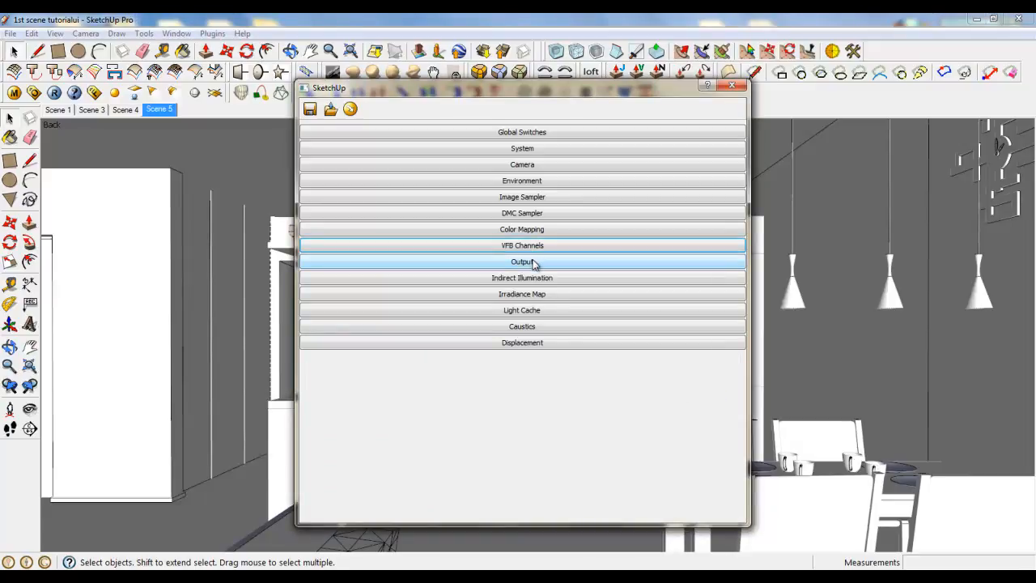
Set the V-Ray output size to 1400 wide by 609 high and lock the image aspect
{"action": "left_click", "coordinate": [534, 262]}
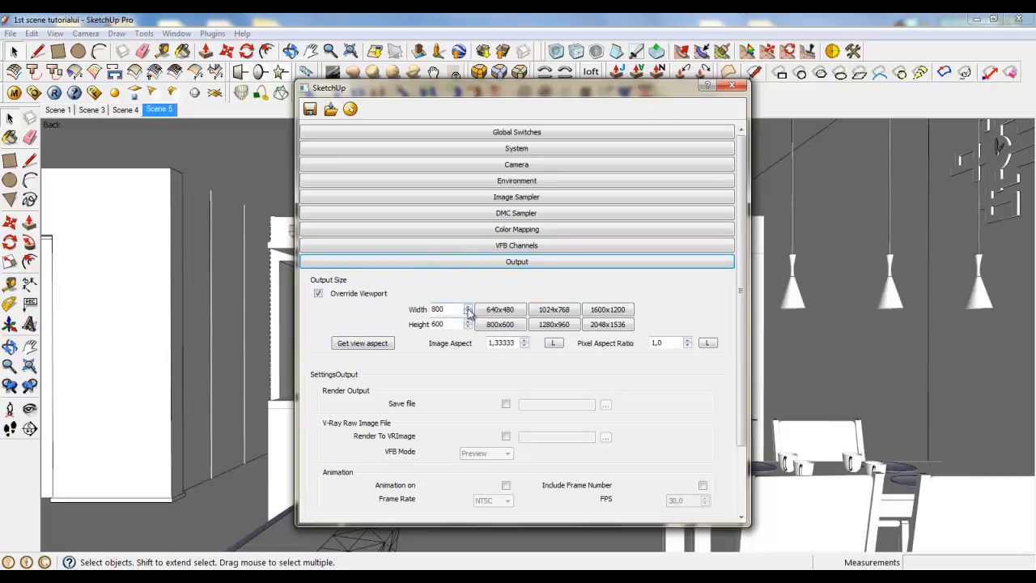
{"action": "left_click_drag", "start_coordinate": [454, 309], "coordinate": [424, 306]}
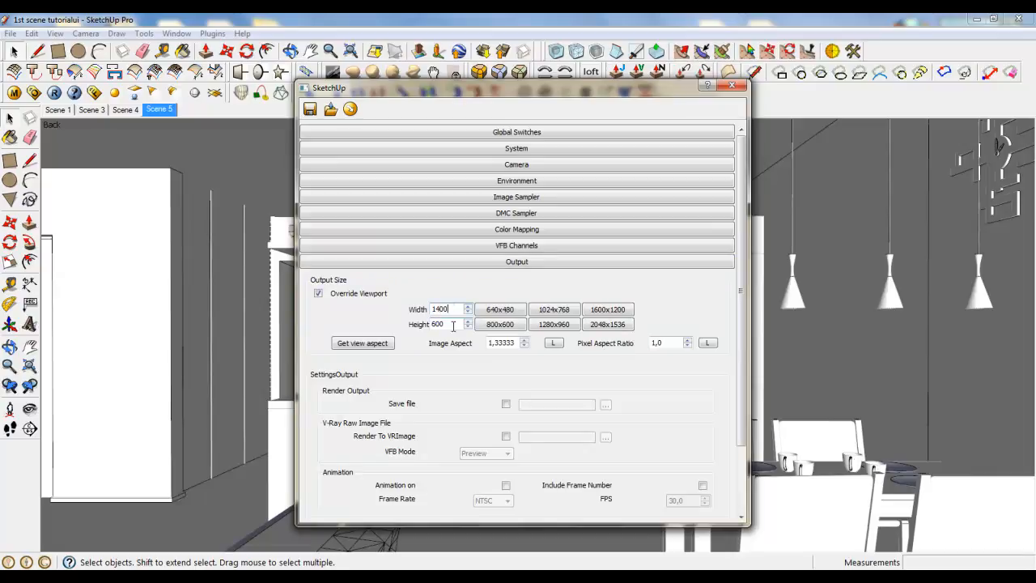
{"action": "left_click_drag", "start_coordinate": [453, 324], "coordinate": [407, 327]}
{"action": "key", "text": "Return"}
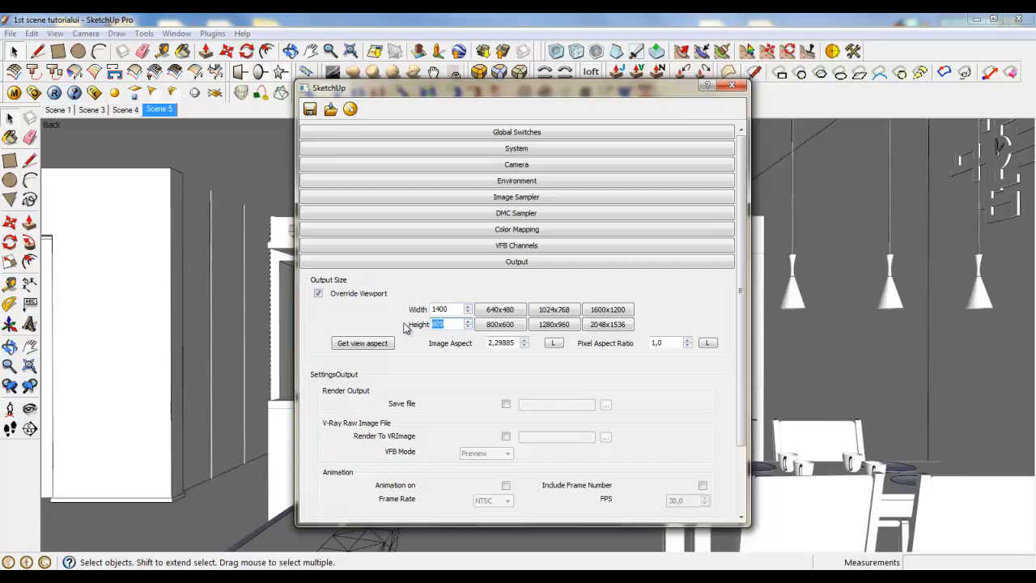
{"action": "left_click", "coordinate": [554, 344]}
Try an output width of 2800 with the aspect locked, and set the width back to 1400
{"action": "left_click_drag", "start_coordinate": [455, 309], "coordinate": [420, 309]}
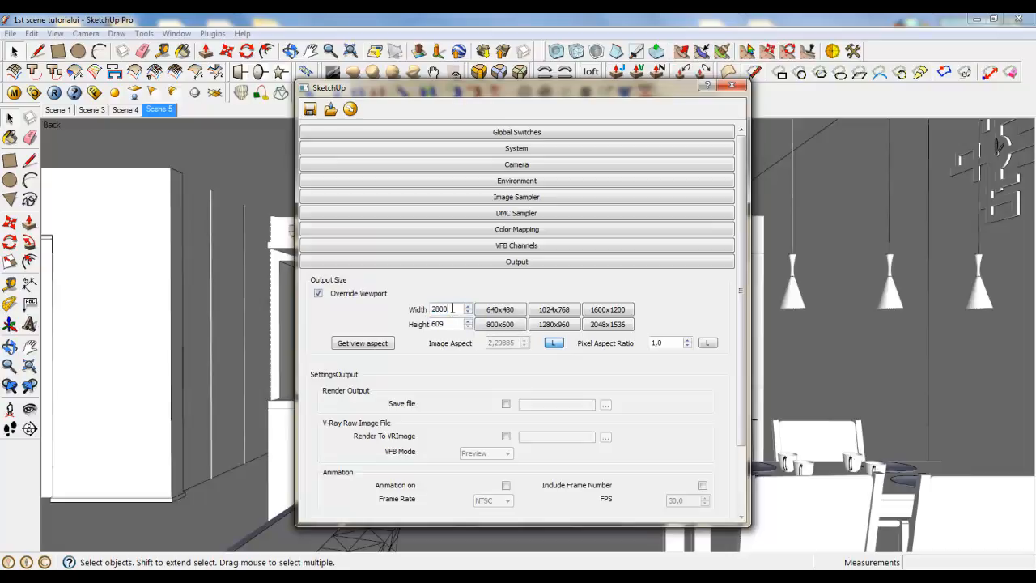
{"action": "type", "text": "2800"}
{"action": "key", "text": "Return"}
{"action": "left_click_drag", "start_coordinate": [447, 325], "coordinate": [418, 337]}
{"action": "left_click_drag", "start_coordinate": [451, 311], "coordinate": [419, 309]}
{"action": "type", "text": "1400"}
{"action": "key", "text": "Return"}
{"action": "left_click", "coordinate": [529, 263]}
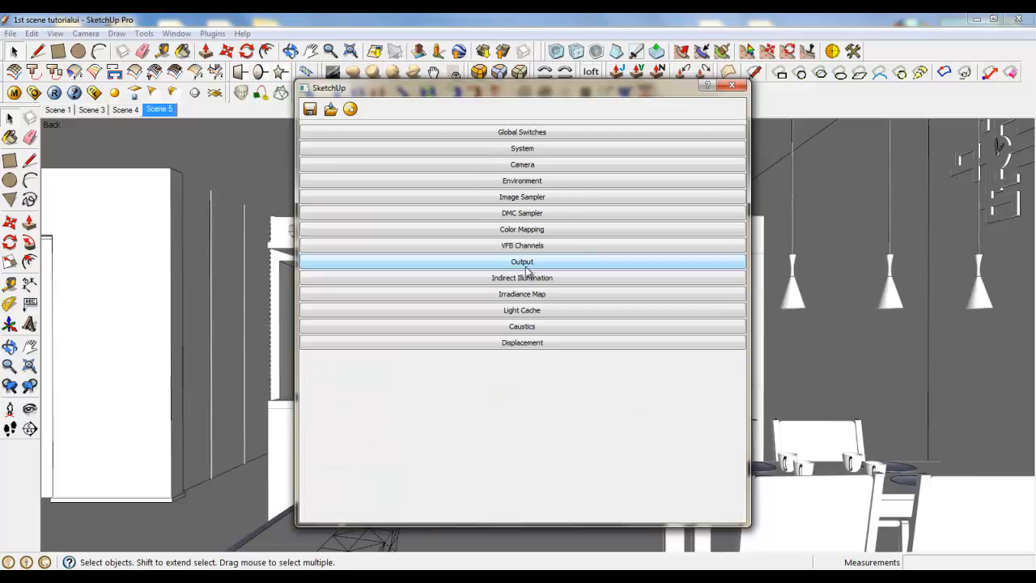
Enable ambient occlusion for indirect illumination with a radius of 2 and an amount of 0.2
{"action": "left_click", "coordinate": [530, 279]}
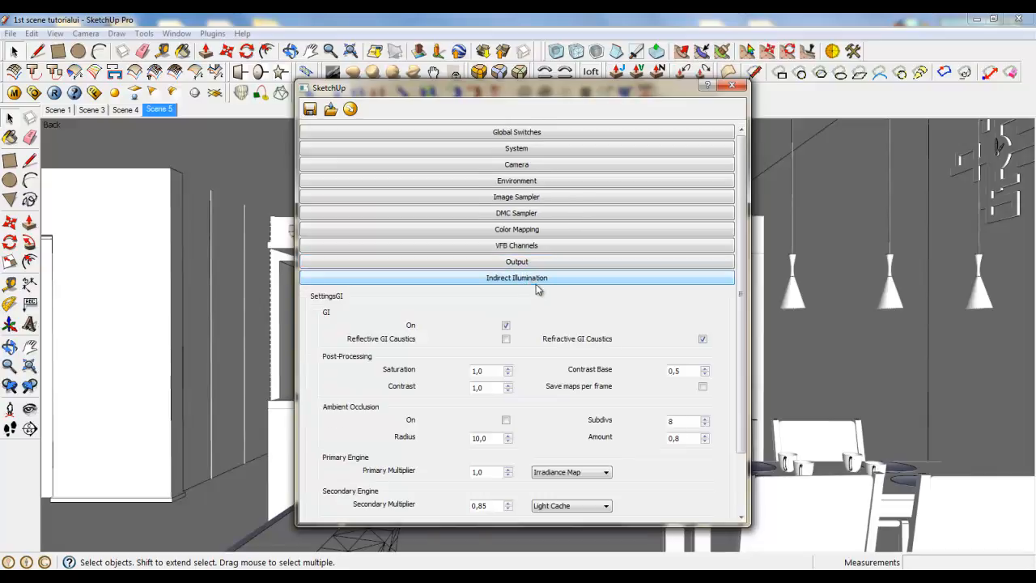
{"action": "scroll", "coordinate": [569, 294], "scroll_direction": "down", "scroll_amount": 1}
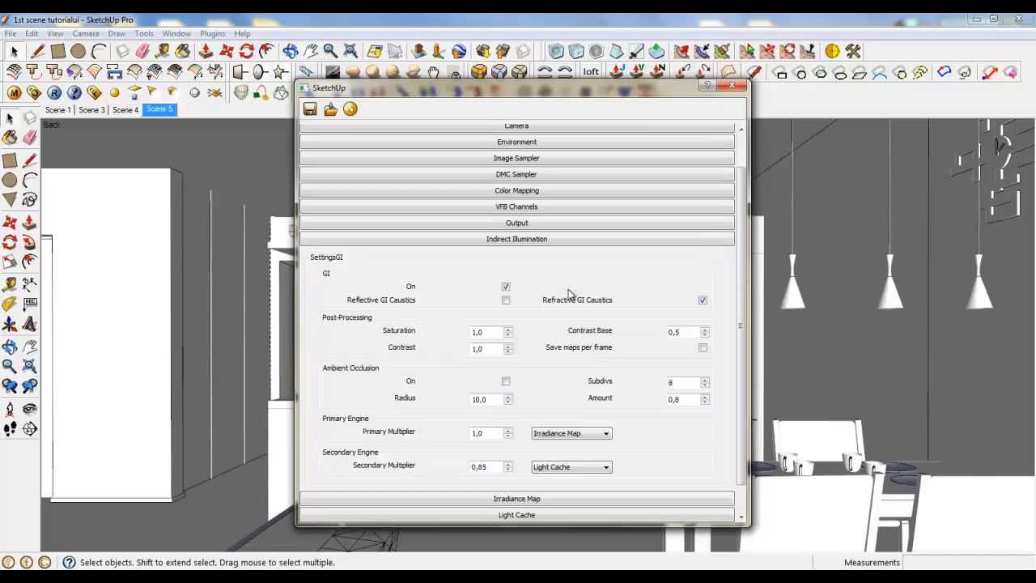
{"action": "left_click", "coordinate": [506, 382]}
{"action": "left_click_drag", "start_coordinate": [497, 398], "coordinate": [402, 396]}
{"action": "type", "text": "2"}
{"action": "left_click", "coordinate": [681, 400]}
{"action": "left_click_drag", "start_coordinate": [682, 382], "coordinate": [644, 387]}
Set the primary multiplier to 1.25 with Irradiance Map and the secondary multiplier to 0.75 with Light Cache
{"action": "scroll", "coordinate": [732, 371], "scroll_direction": "down", "scroll_amount": 1}
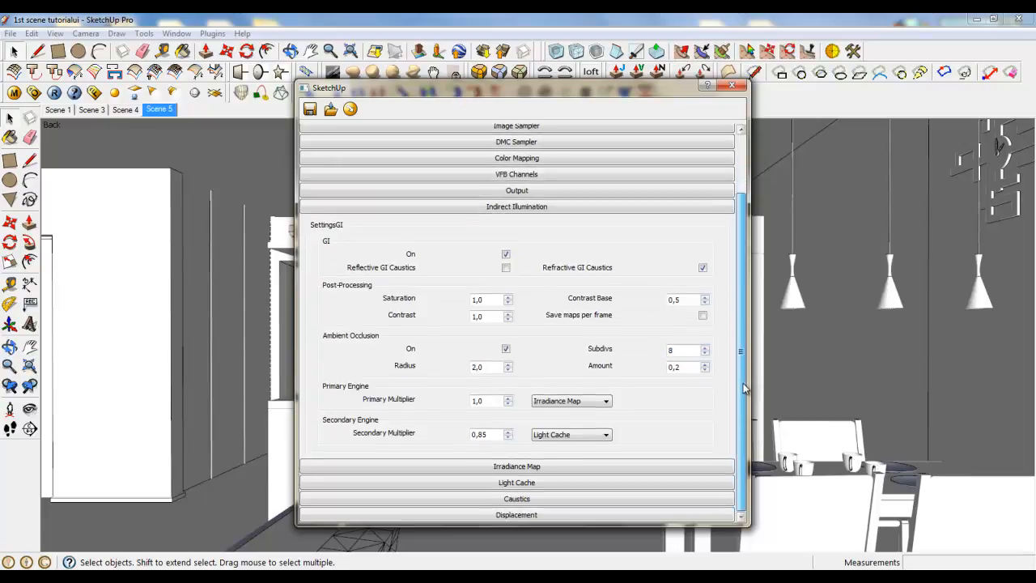
{"action": "left_click", "coordinate": [479, 401]}
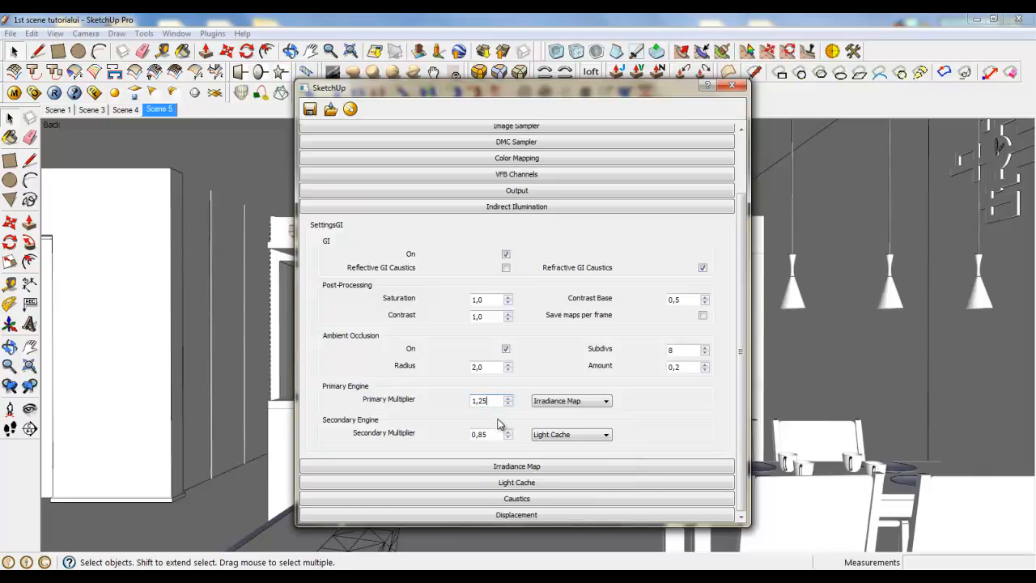
{"action": "left_click", "coordinate": [490, 433]}
{"action": "left_click", "coordinate": [565, 401]}
{"action": "left_click", "coordinate": [568, 413]}
{"action": "left_click", "coordinate": [571, 435]}
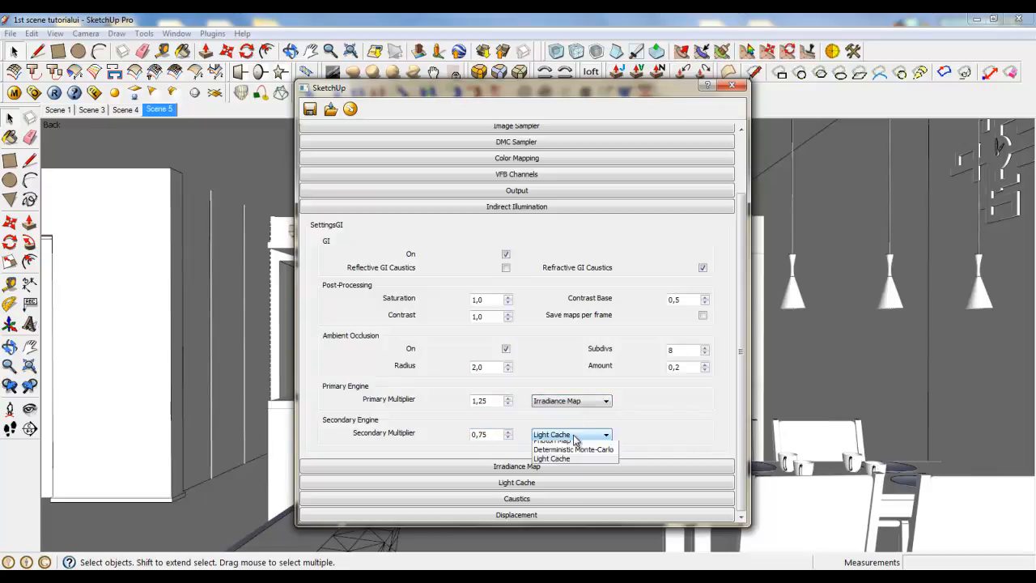
{"action": "left_click", "coordinate": [570, 470]}
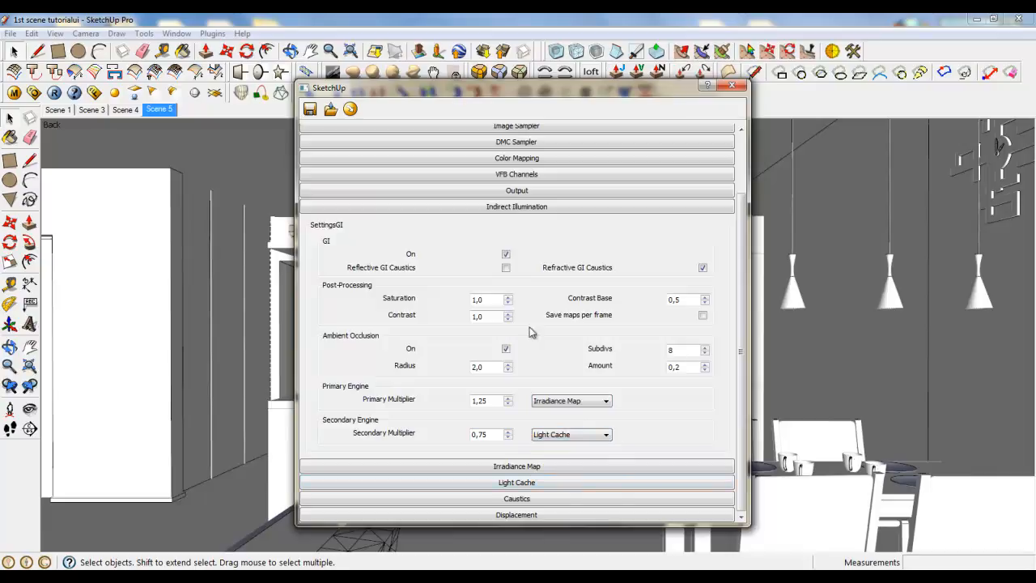
{"action": "left_click", "coordinate": [518, 207]}
Set the irradiance map's Max Rate to -2
{"action": "left_click", "coordinate": [536, 297]}
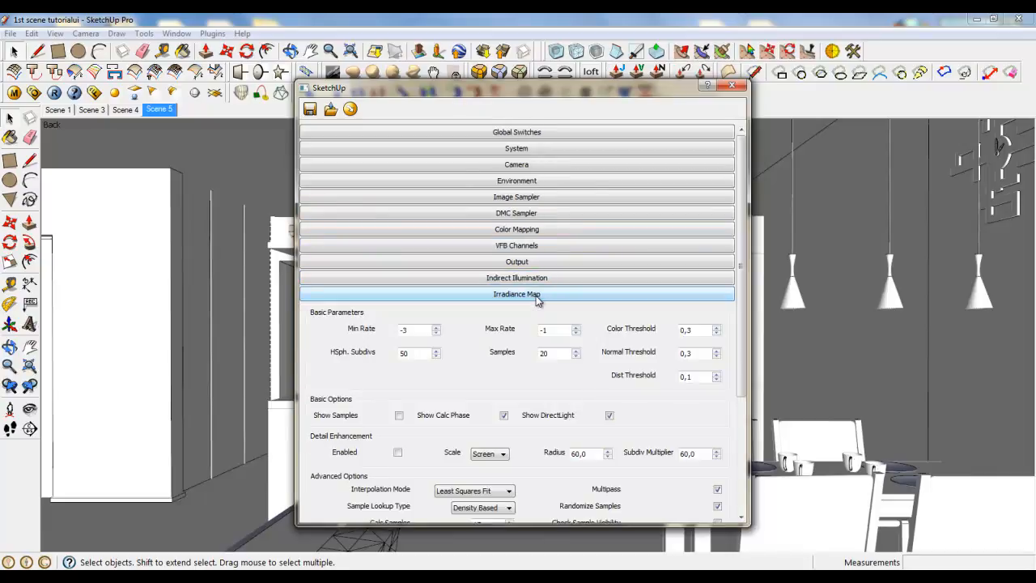
{"action": "left_click", "coordinate": [575, 334]}
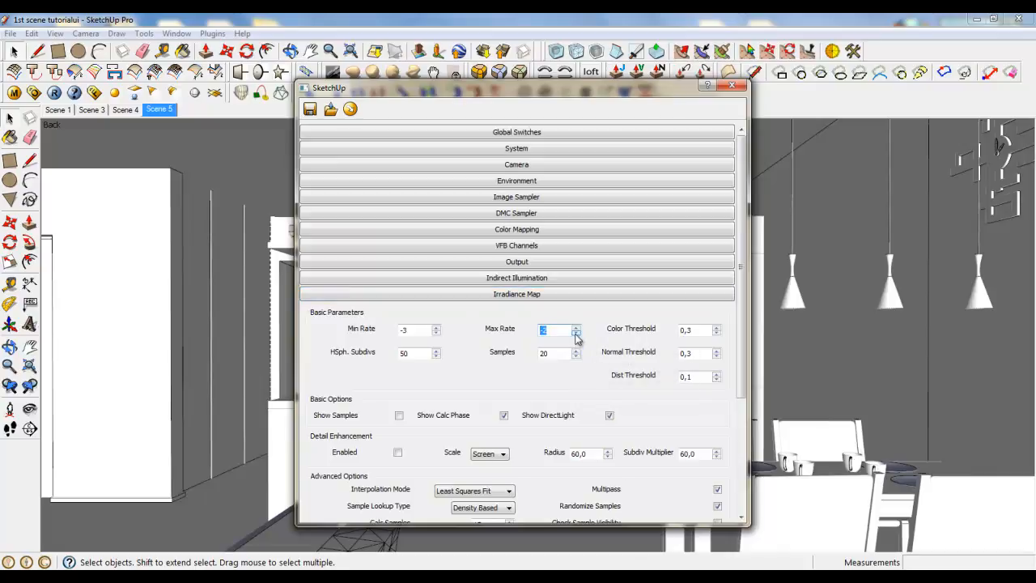
{"action": "left_click", "coordinate": [500, 298]}
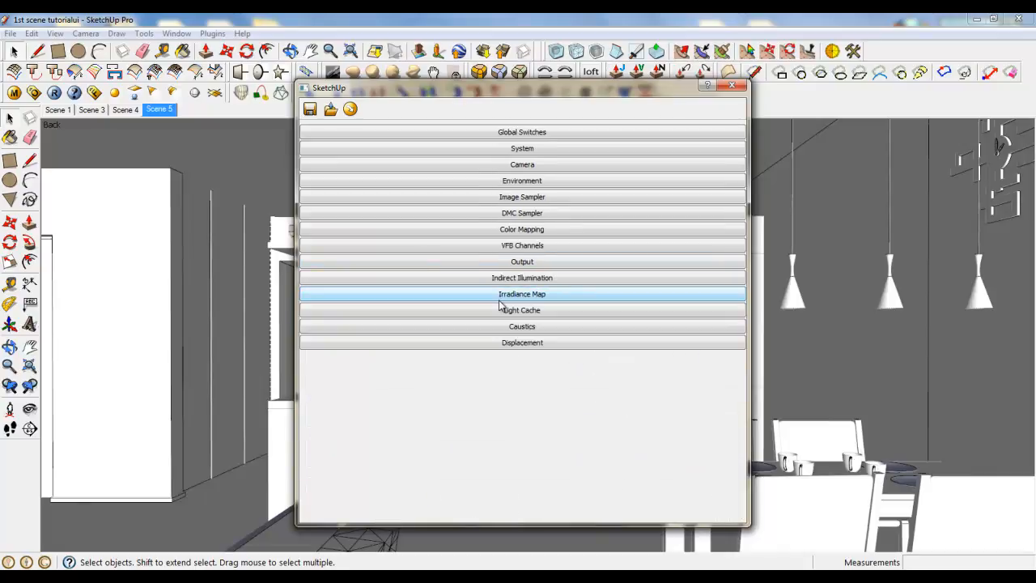
Check the Light Cache settings and close the render options
{"action": "left_click", "coordinate": [502, 308]}
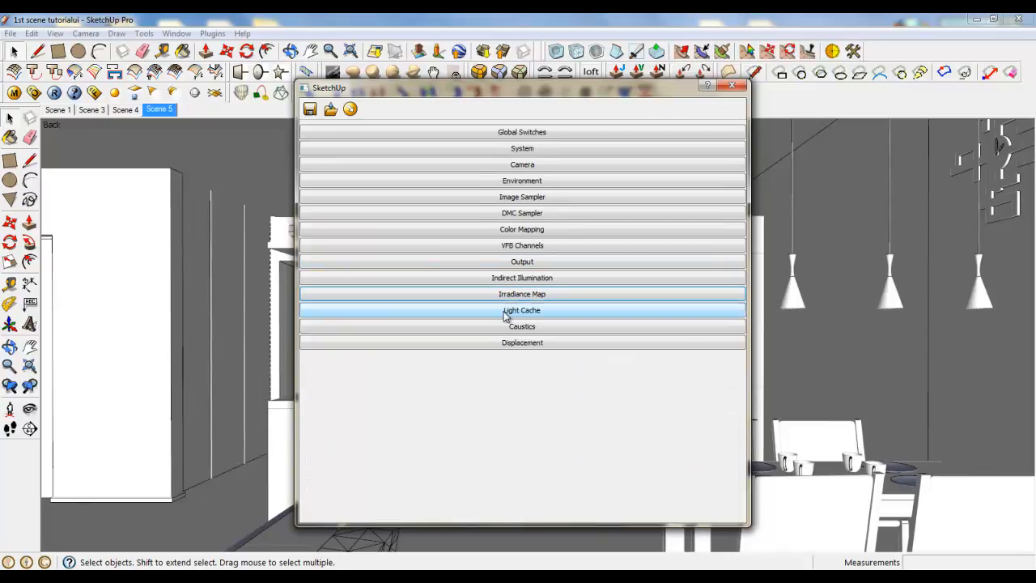
{"action": "left_click", "coordinate": [546, 315]}
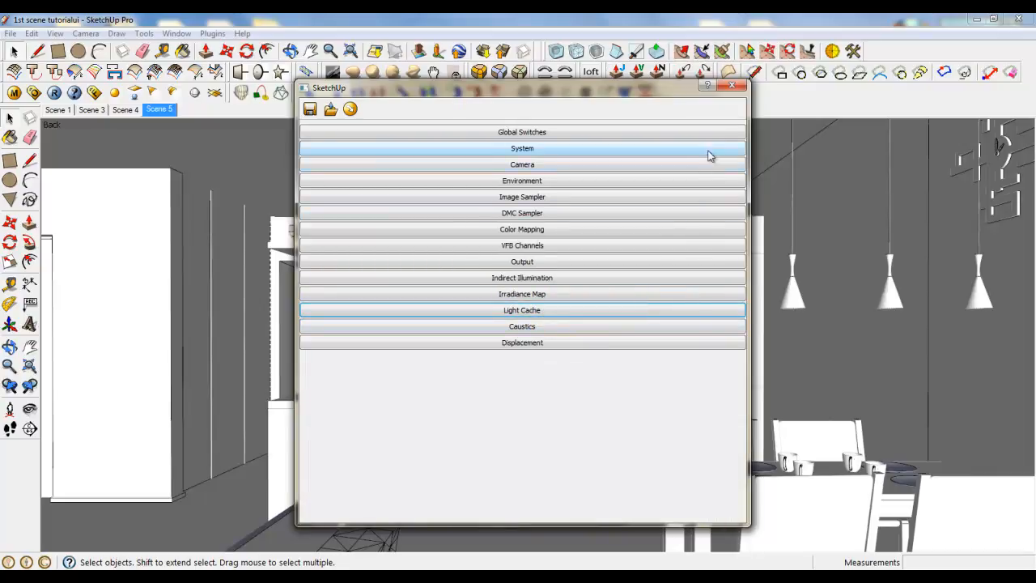
{"action": "left_click", "coordinate": [732, 86]}
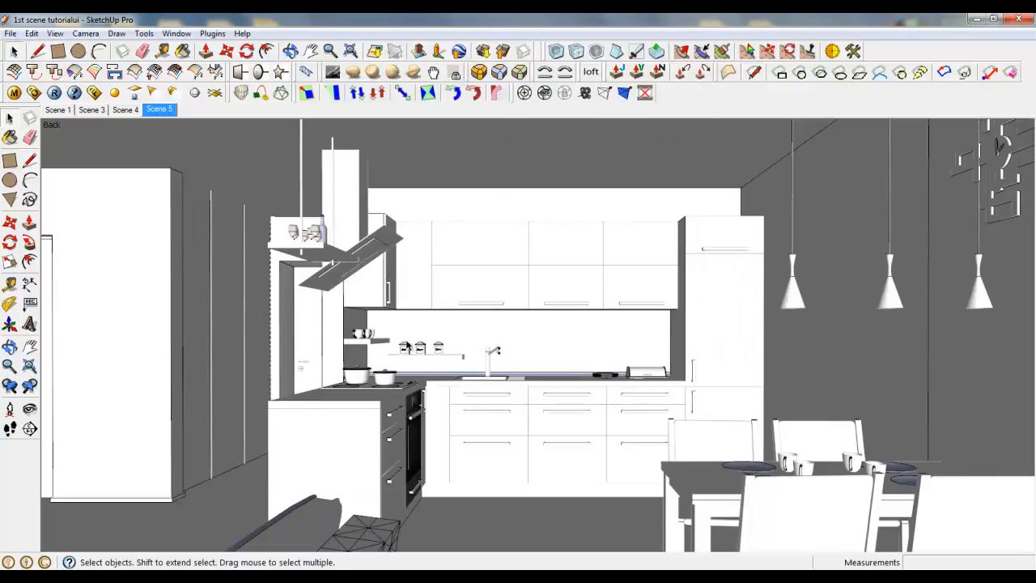
Look around the room to find the camera object with its view cone, and erase it
{"action": "left_click", "coordinate": [30, 409]}
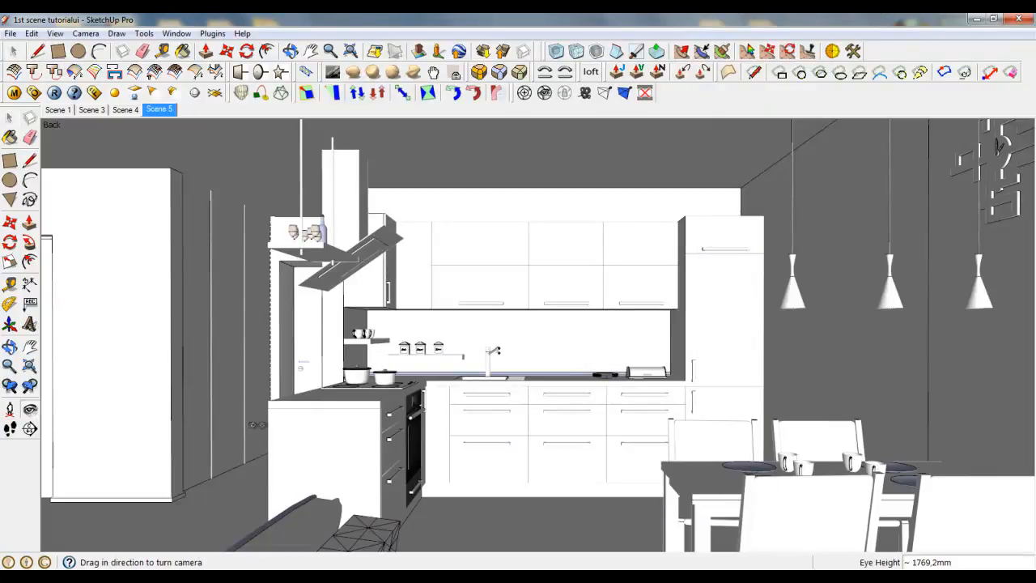
{"action": "left_click_drag", "start_coordinate": [377, 404], "coordinate": [899, 489]}
{"action": "left_click_drag", "start_coordinate": [324, 405], "coordinate": [631, 425]}
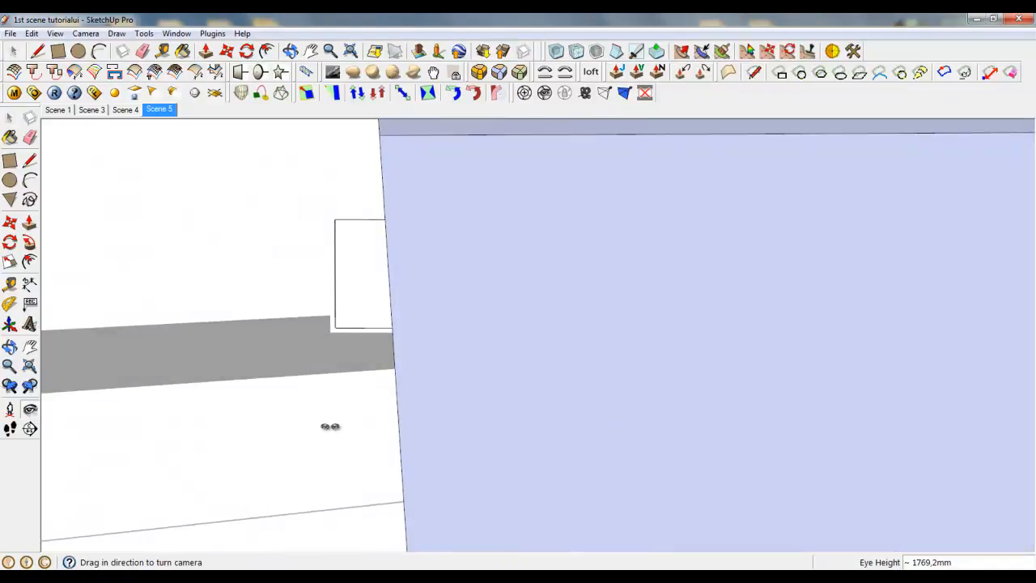
{"action": "middle_click_drag", "start_coordinate": [331, 426], "coordinate": [485, 431]}
{"action": "left_click", "coordinate": [165, 111]}
{"action": "left_click", "coordinate": [166, 114]}
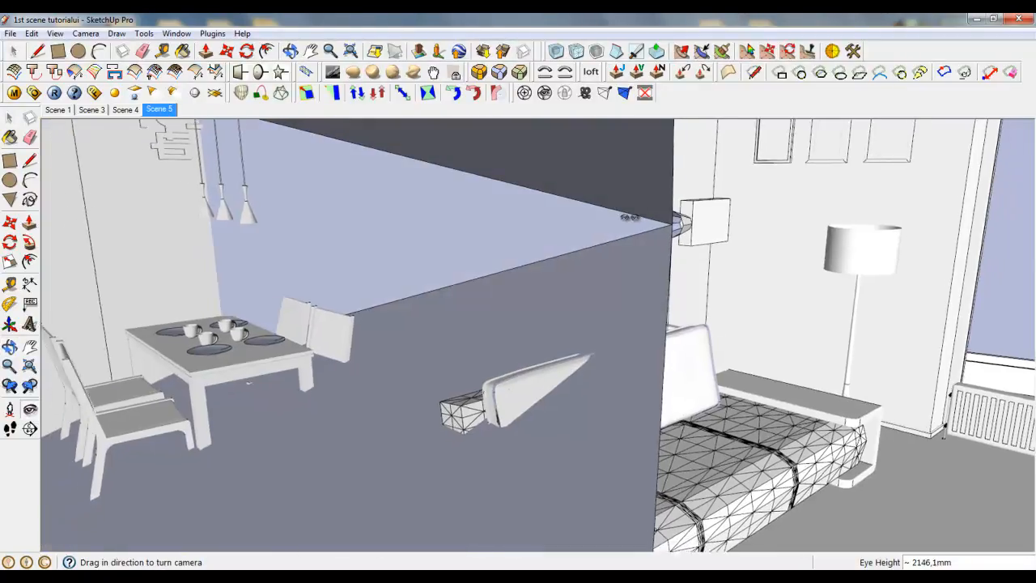
{"action": "middle_click_drag", "start_coordinate": [658, 227], "coordinate": [596, 230]}
{"action": "key", "text": "space"}
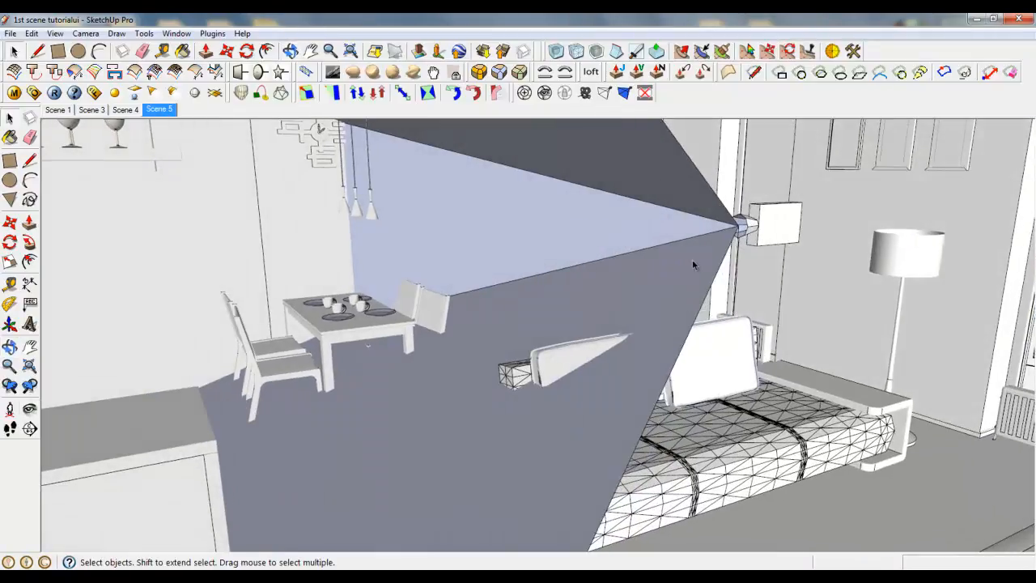
{"action": "left_click", "coordinate": [748, 232]}
{"action": "right_click", "coordinate": [748, 232]}
{"action": "left_click", "coordinate": [760, 240]}
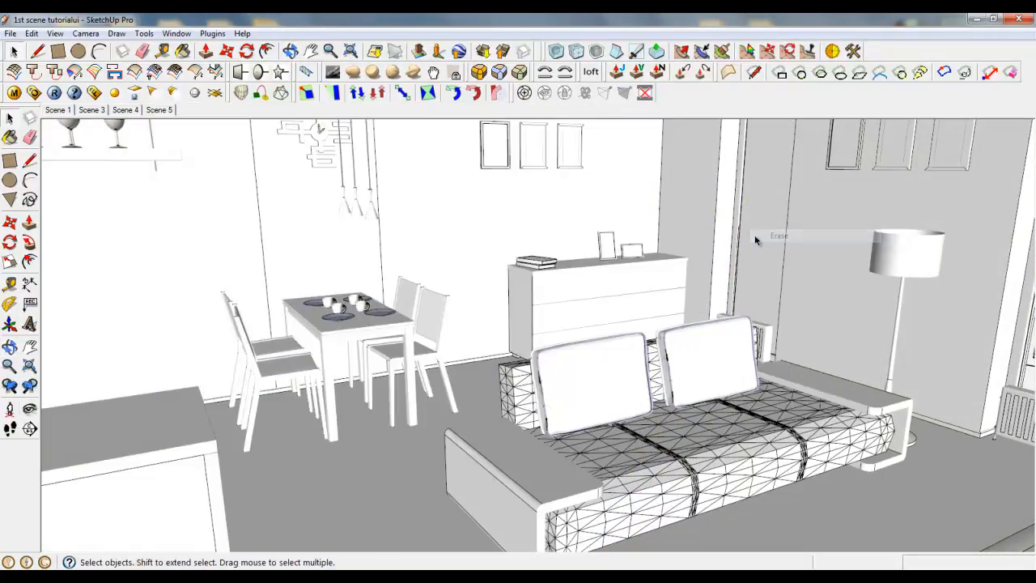
Remove the Camera_FOV material from the V-Ray scene materials
{"action": "left_click", "coordinate": [30, 409]}
{"action": "left_click_drag", "start_coordinate": [413, 486], "coordinate": [573, 412]}
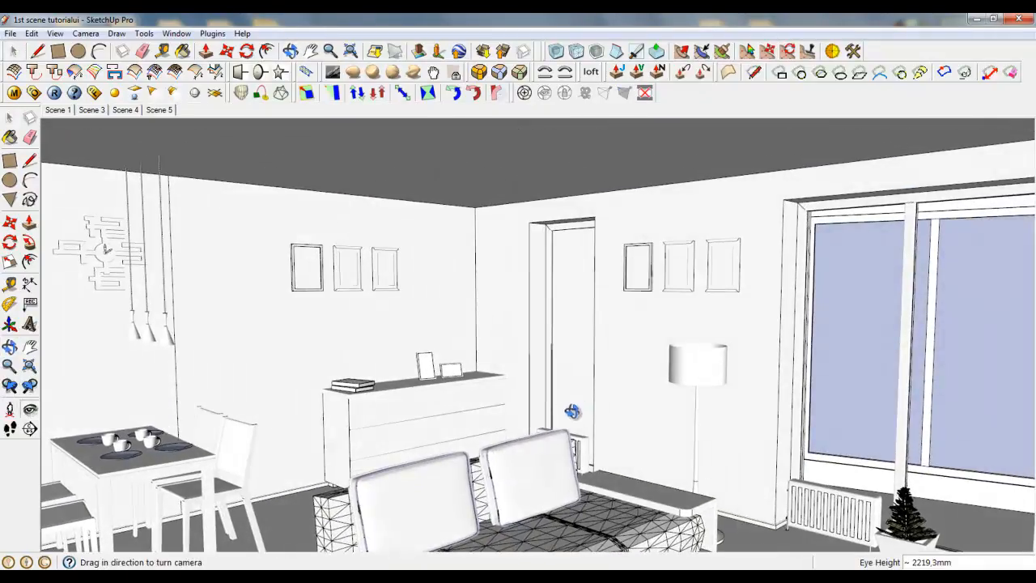
{"action": "middle_click_drag", "start_coordinate": [574, 411], "coordinate": [597, 407]}
{"action": "scroll", "coordinate": [574, 363], "scroll_direction": "up", "scroll_amount": 4}
{"action": "middle_click_drag", "start_coordinate": [598, 328], "coordinate": [667, 343]}
{"action": "left_click", "coordinate": [13, 92]}
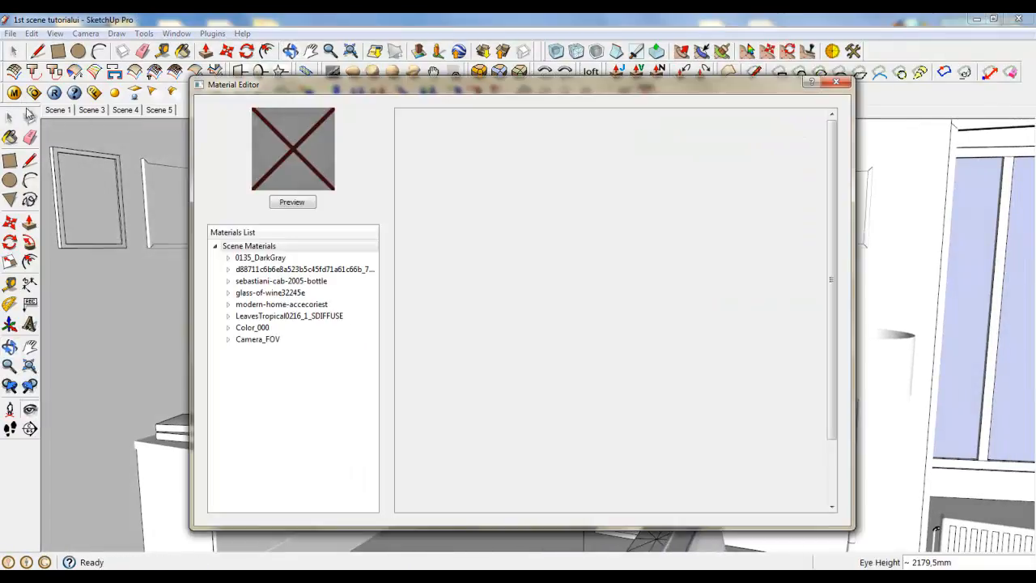
{"action": "left_click", "coordinate": [255, 343]}
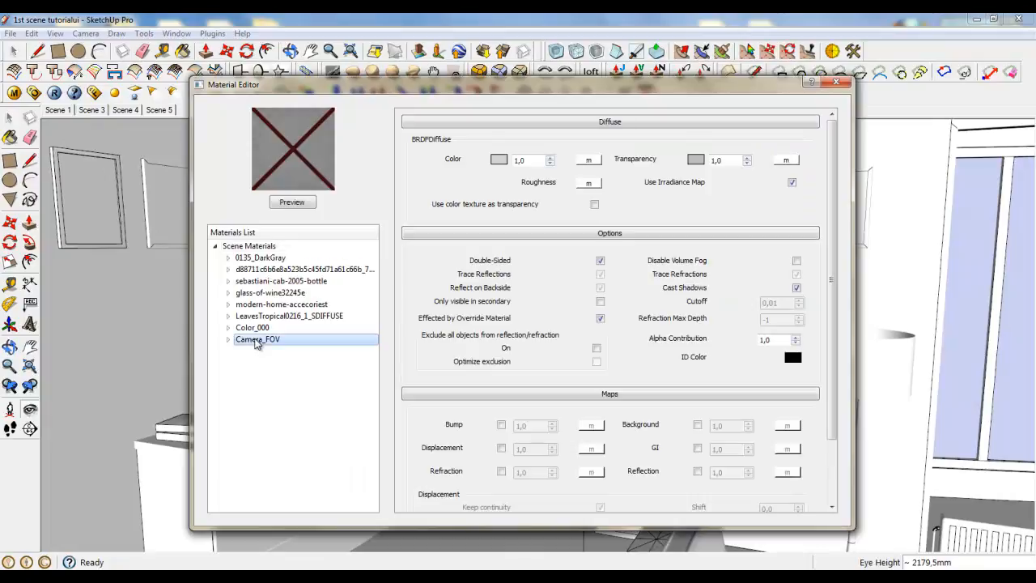
{"action": "right_click", "coordinate": [272, 346]}
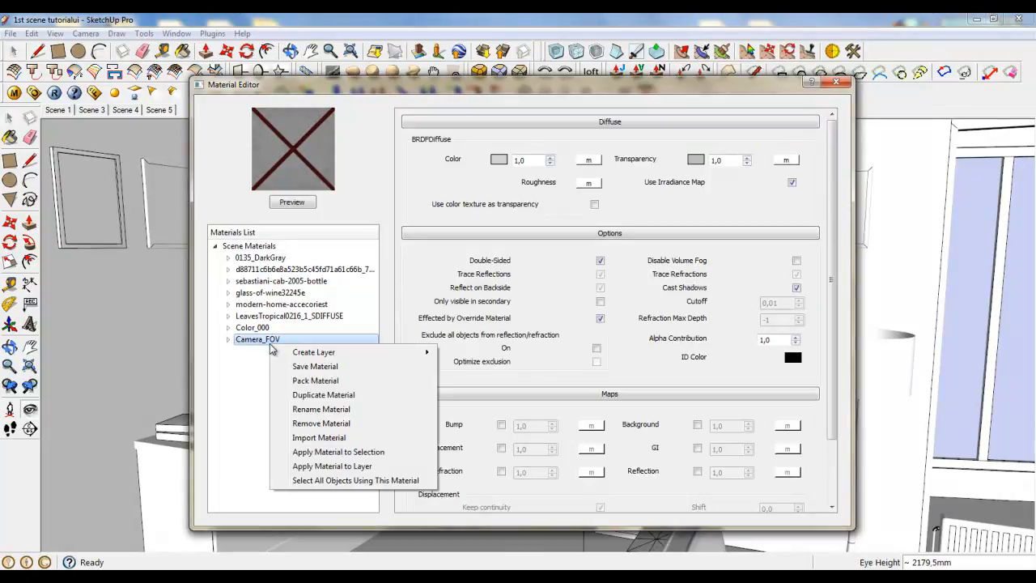
{"action": "left_click", "coordinate": [321, 423]}
{"action": "left_click", "coordinate": [575, 321]}
{"action": "left_click", "coordinate": [576, 321]}
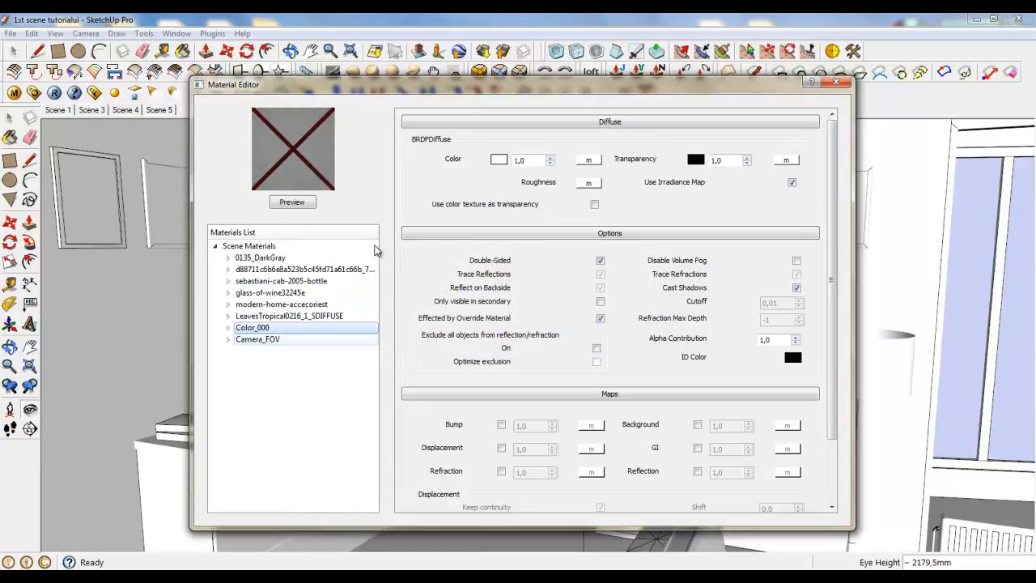
Create a new V-Ray scene material and rename it Glass
{"action": "left_click", "coordinate": [374, 247]}
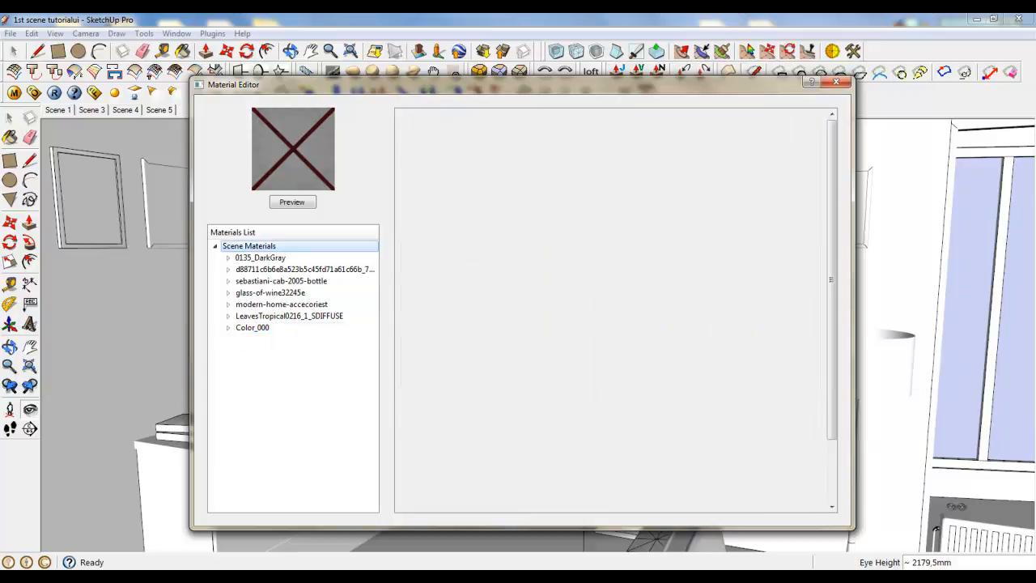
{"action": "right_click", "coordinate": [271, 246]}
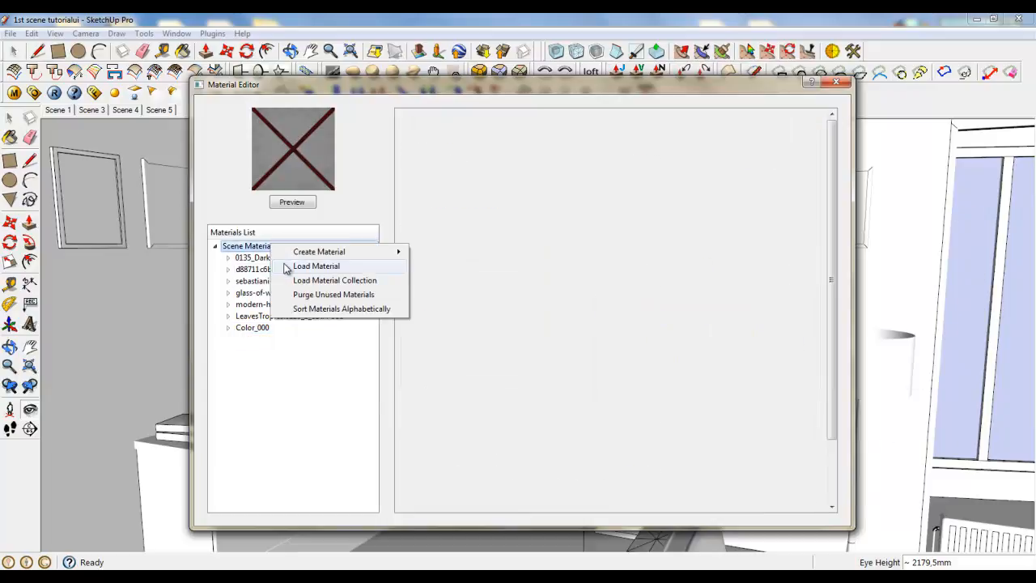
{"action": "mouse_move", "coordinate": [301, 253]}
{"action": "left_click", "coordinate": [460, 281]}
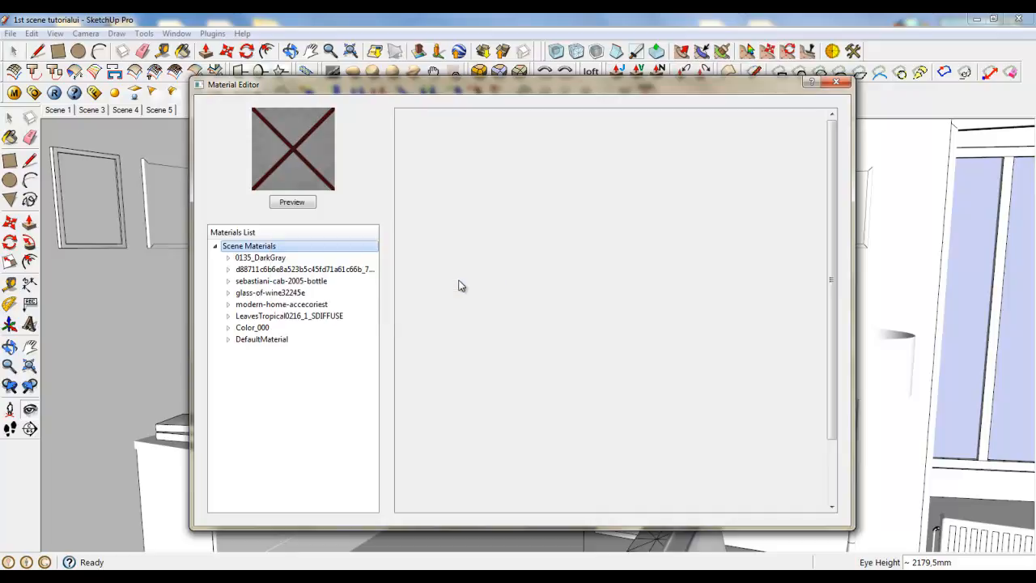
{"action": "left_click", "coordinate": [280, 340]}
{"action": "right_click", "coordinate": [282, 343]}
{"action": "left_click", "coordinate": [333, 408]}
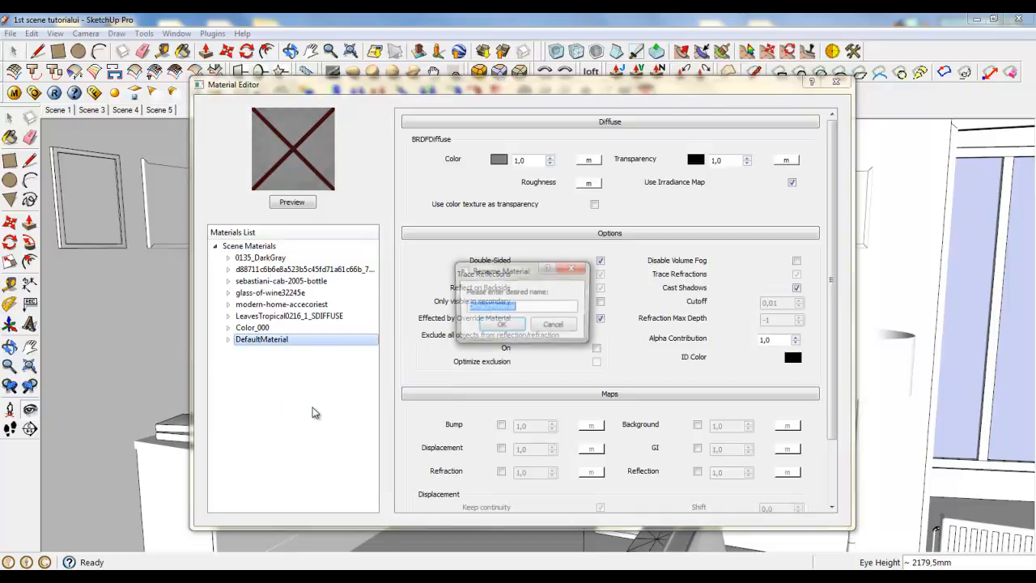
{"action": "type", "text": "Glass"}
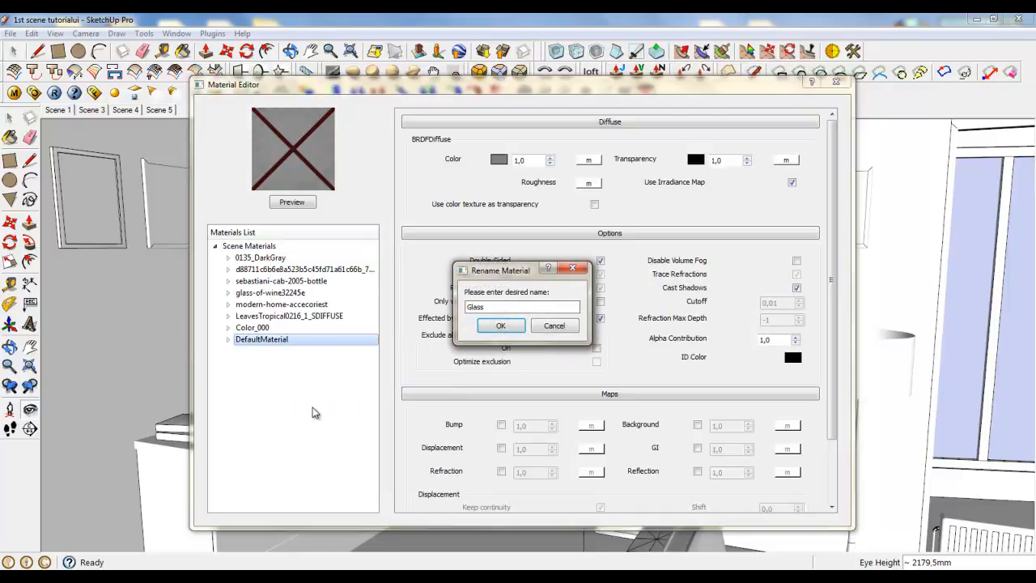
{"action": "key", "text": "Return"}
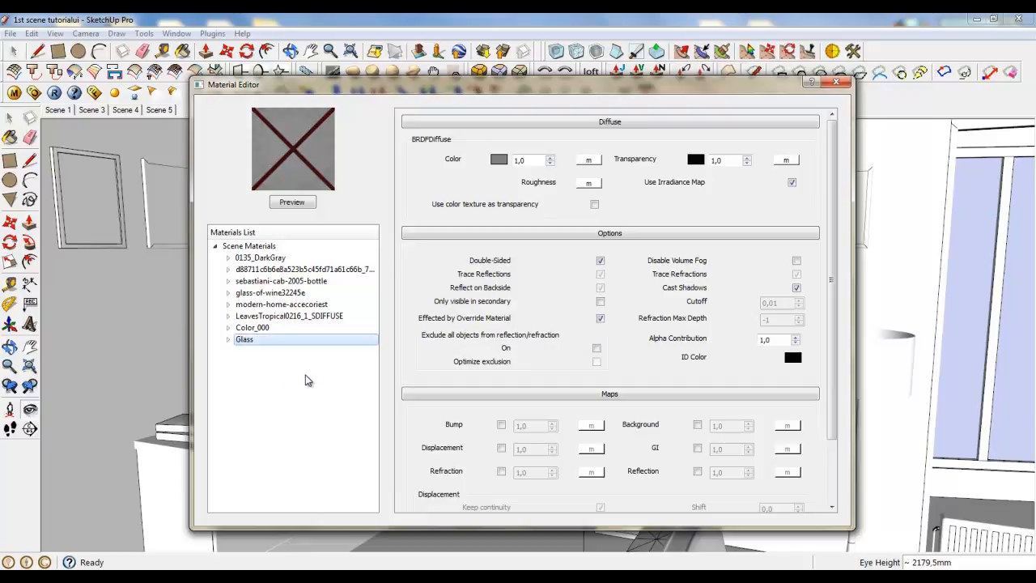
Add a refraction layer and a reflection layer to the Glass material
{"action": "right_click", "coordinate": [246, 340]}
{"action": "mouse_move", "coordinate": [251, 347]}
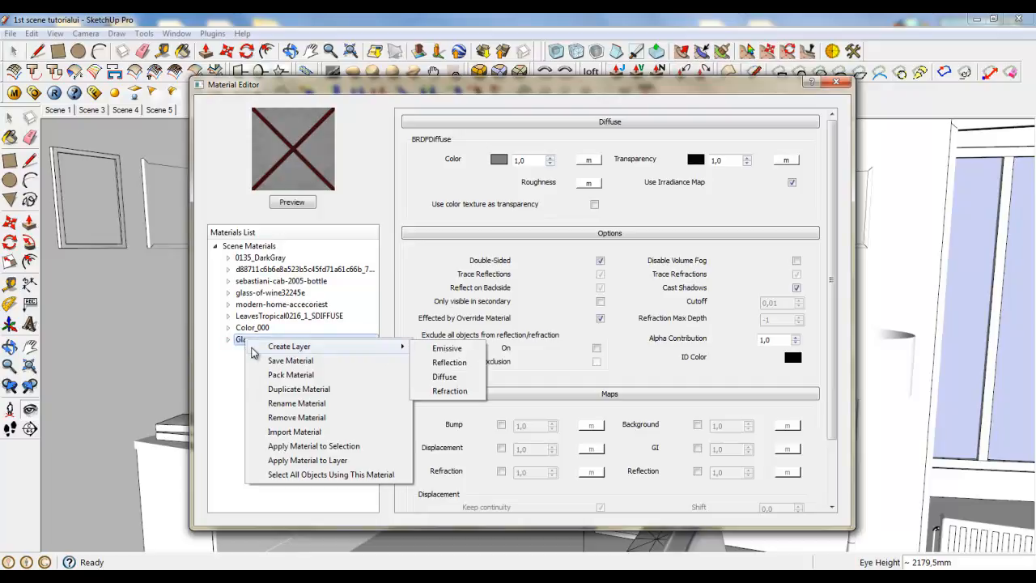
{"action": "left_click", "coordinate": [468, 392]}
{"action": "right_click", "coordinate": [257, 344]}
{"action": "mouse_move", "coordinate": [413, 349]}
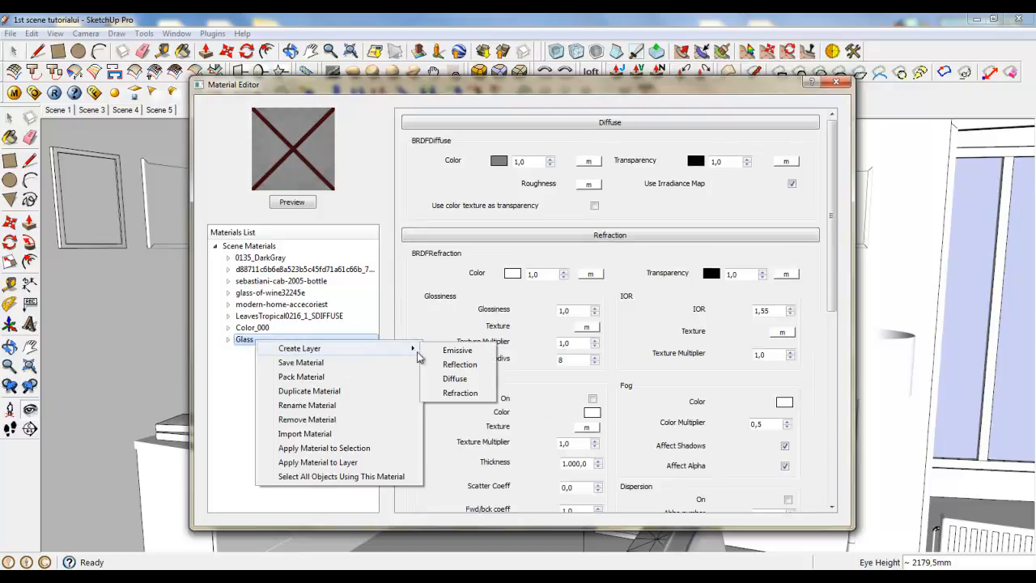
{"action": "left_click", "coordinate": [448, 365]}
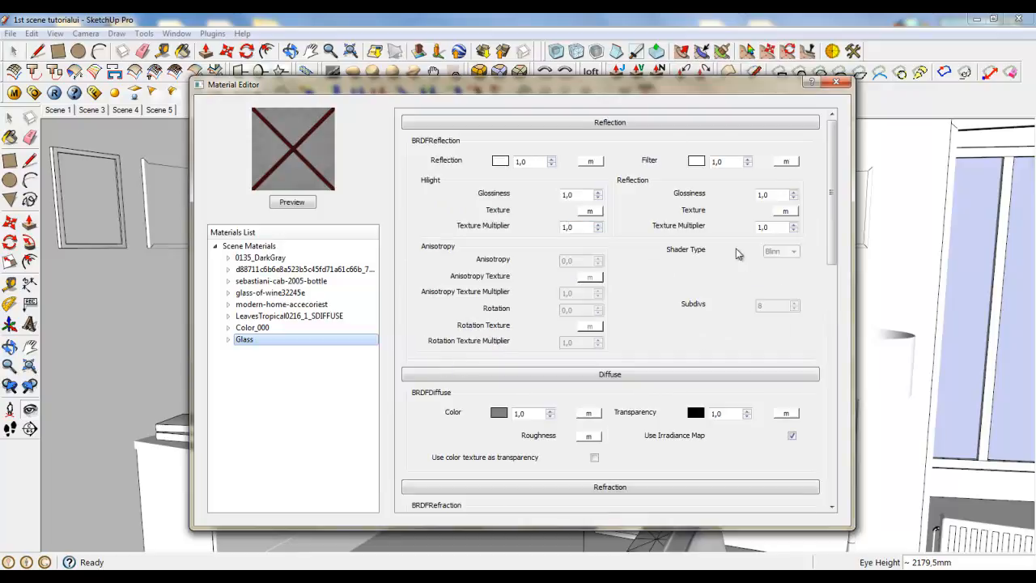
Assign a TexFresnel map with its default settings to the Glass material's reflection
{"action": "left_click", "coordinate": [592, 163]}
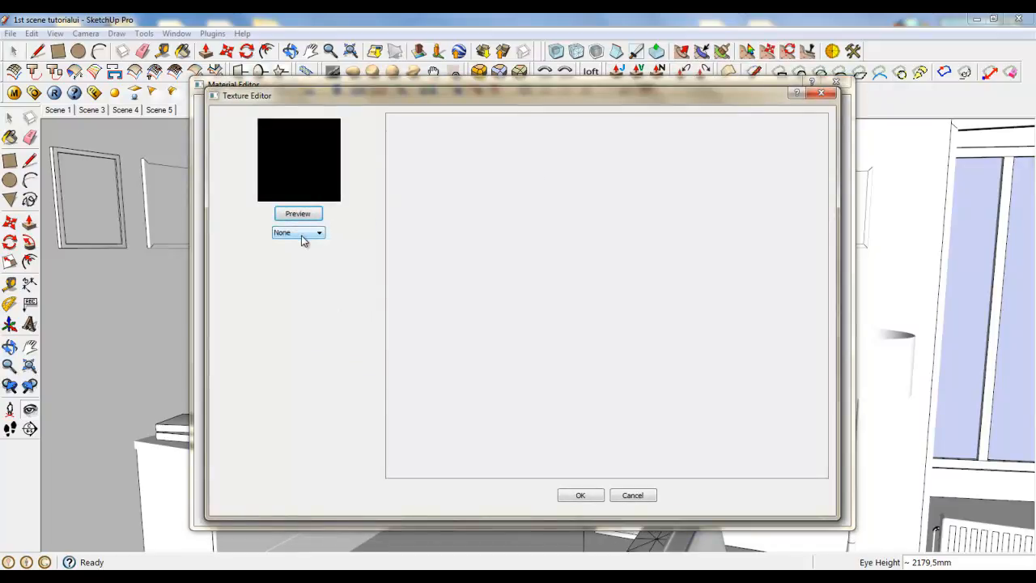
{"action": "left_click", "coordinate": [304, 234]}
{"action": "left_click", "coordinate": [306, 325]}
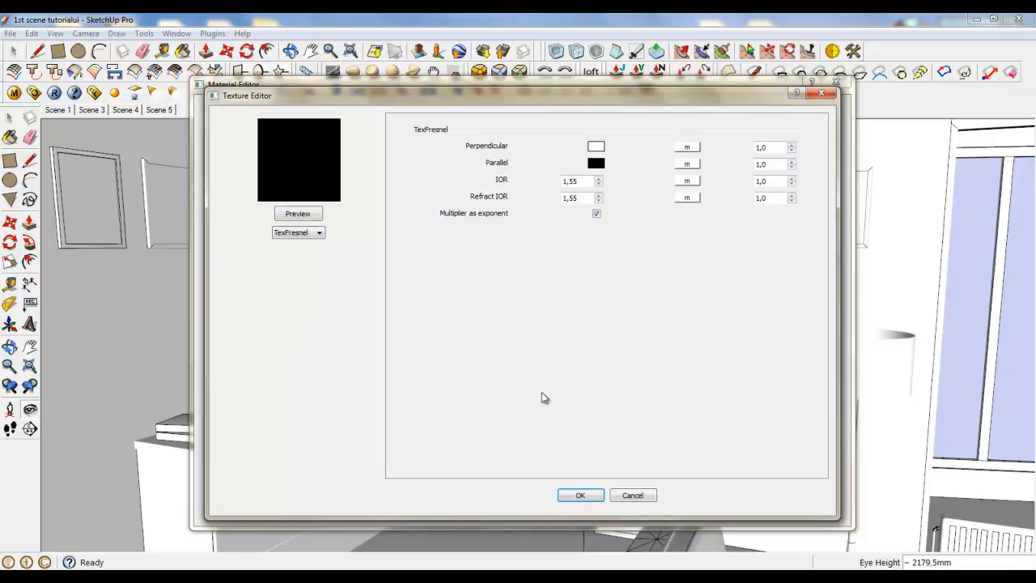
{"action": "left_click", "coordinate": [598, 496]}
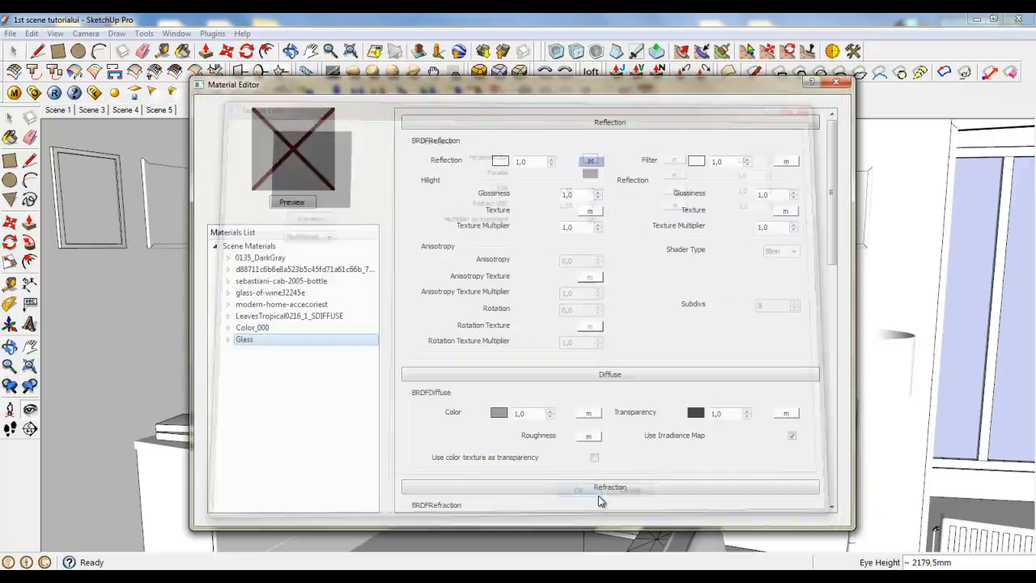
Set the Glass refraction's transparency color to mid gray with a value of 134 and its IOR to 1.517
{"action": "left_click_drag", "start_coordinate": [834, 234], "coordinate": [839, 350]}
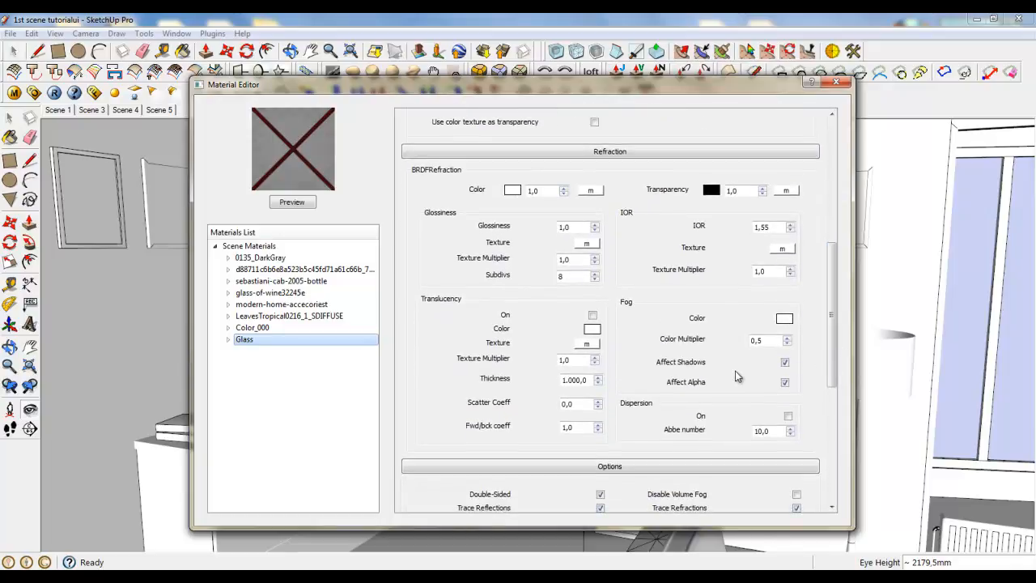
{"action": "left_click", "coordinate": [712, 191]}
{"action": "left_click", "coordinate": [665, 247]}
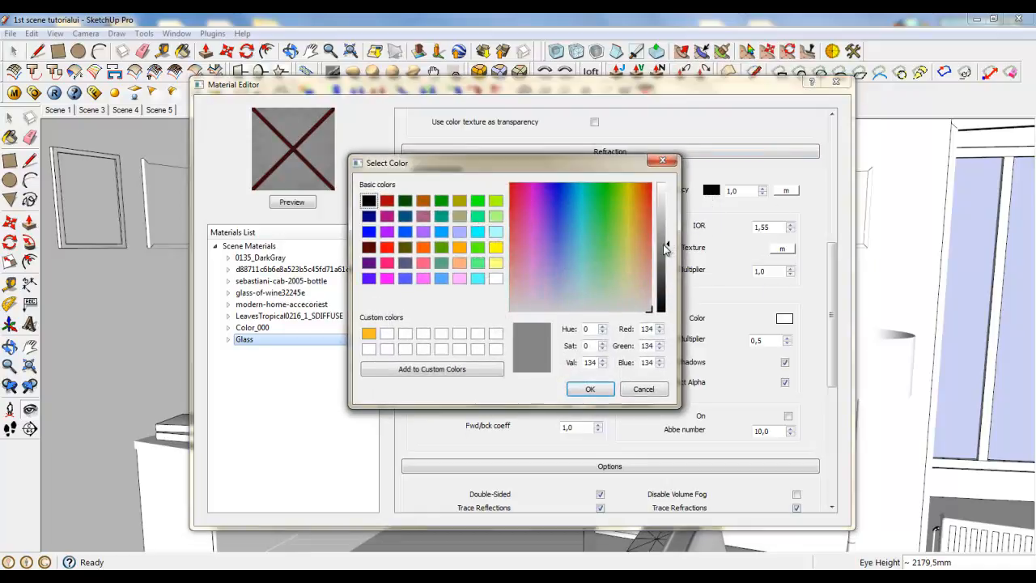
{"action": "left_click", "coordinate": [596, 387]}
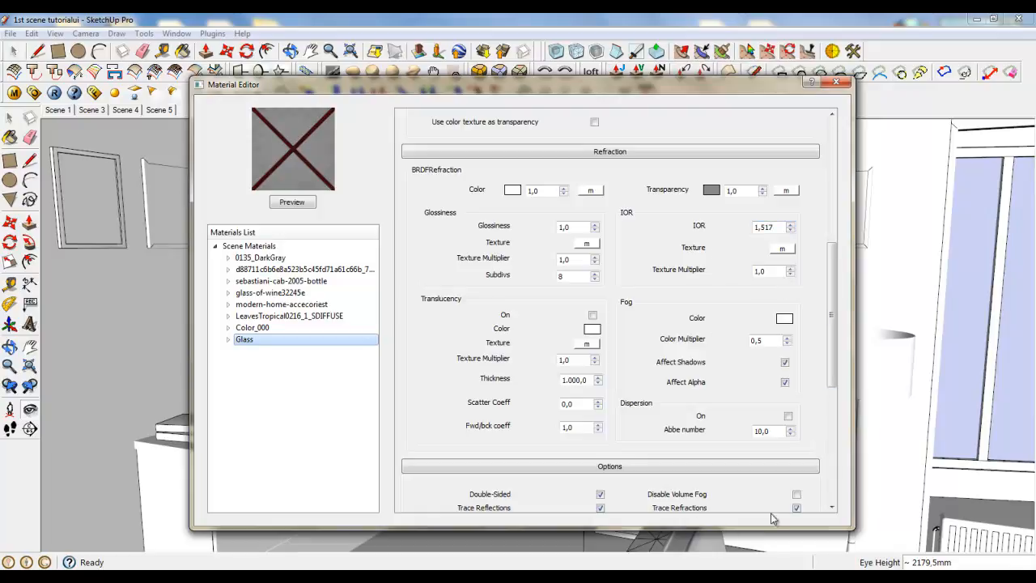
Check the Override Materials setting in the render options' global switches, and close the options
{"action": "left_click_drag", "start_coordinate": [831, 317], "coordinate": [830, 336]}
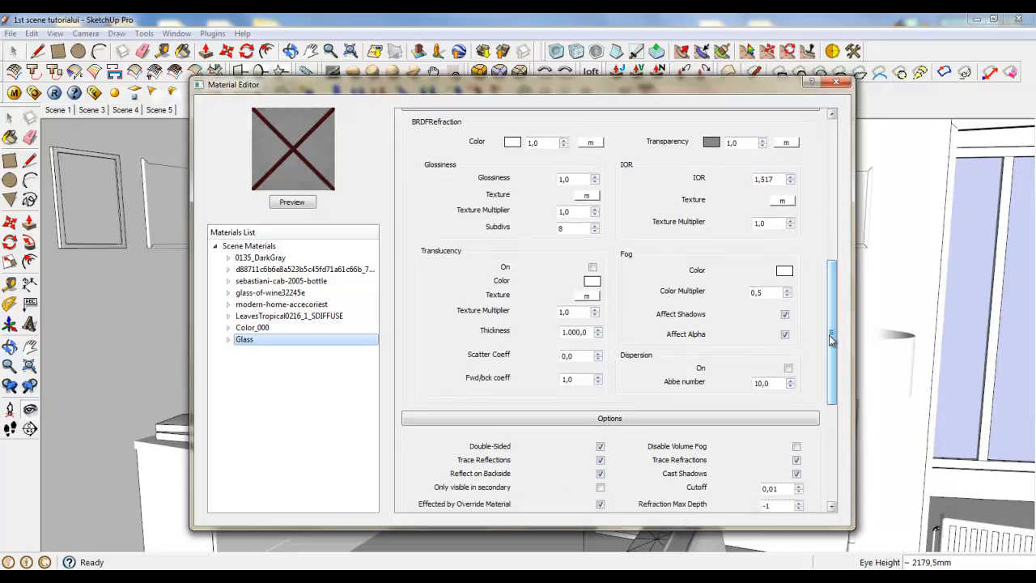
{"action": "left_click", "coordinate": [33, 92]}
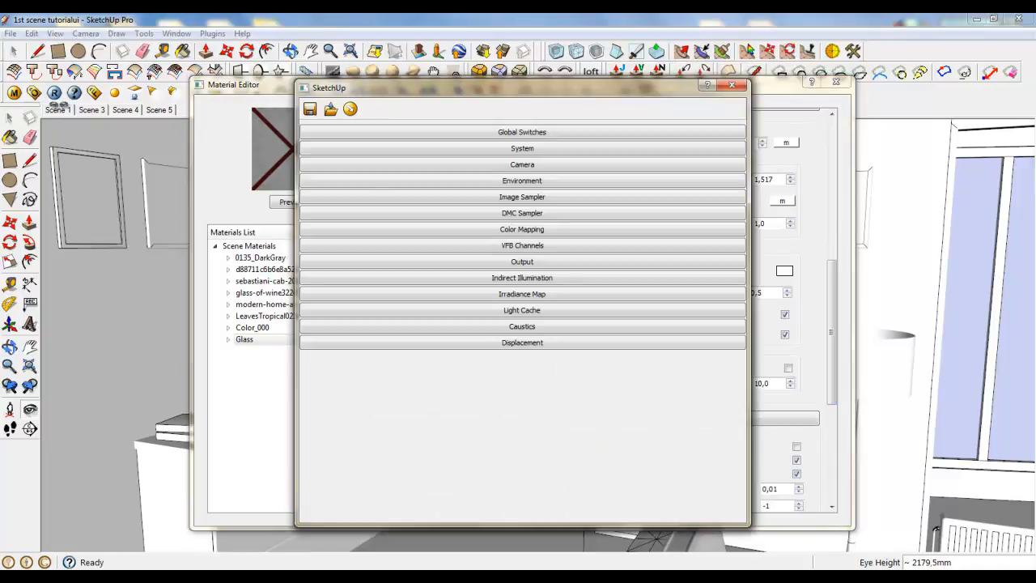
{"action": "left_click", "coordinate": [507, 133]}
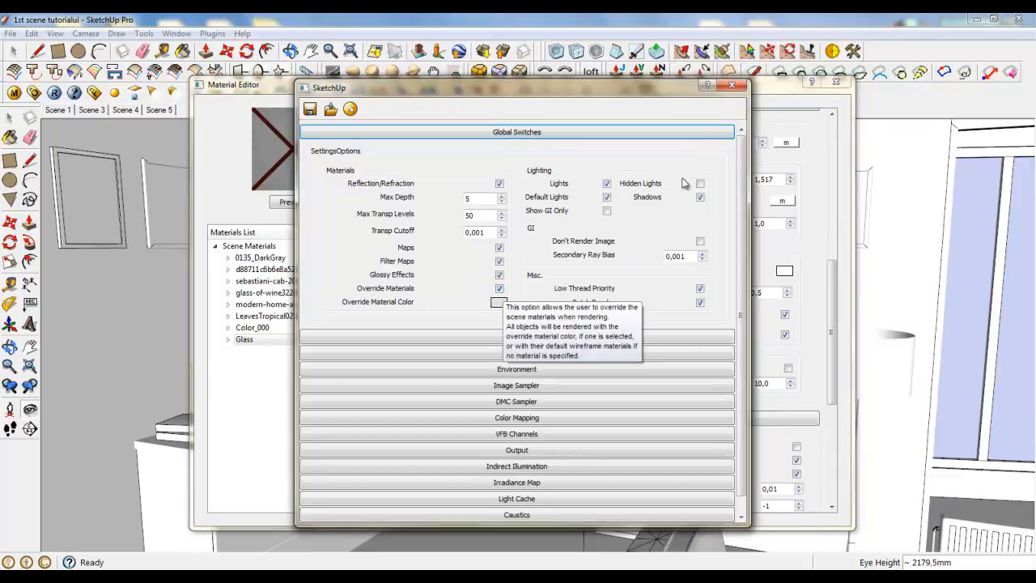
{"action": "left_click", "coordinate": [732, 85]}
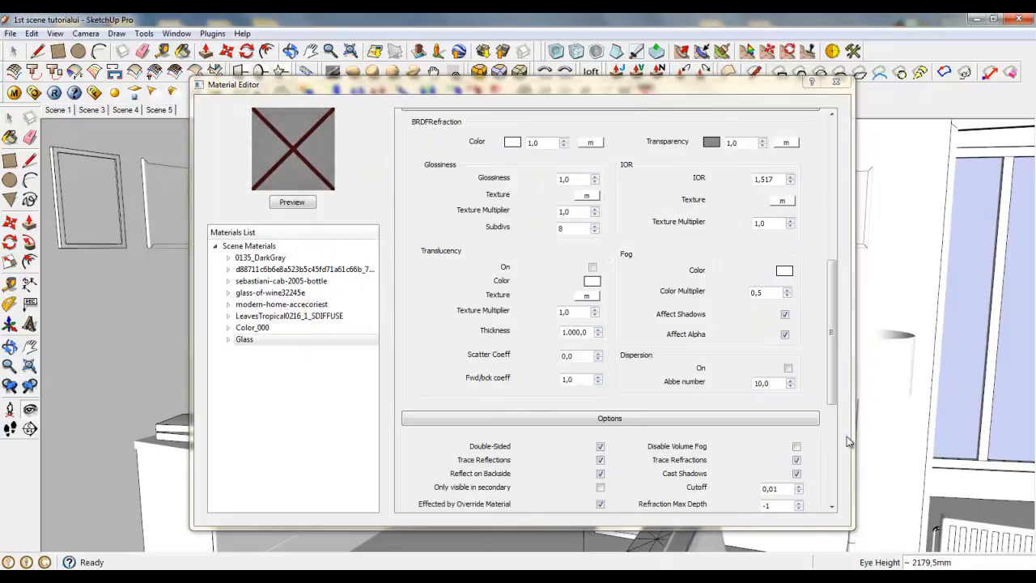
Disable Effected by Override Material for the Glass material, close the Material Editor and return to the Select tool
{"action": "scroll", "coordinate": [836, 322], "scroll_direction": "down", "scroll_amount": 1}
{"action": "scroll", "coordinate": [837, 322], "scroll_direction": "down", "scroll_amount": 5}
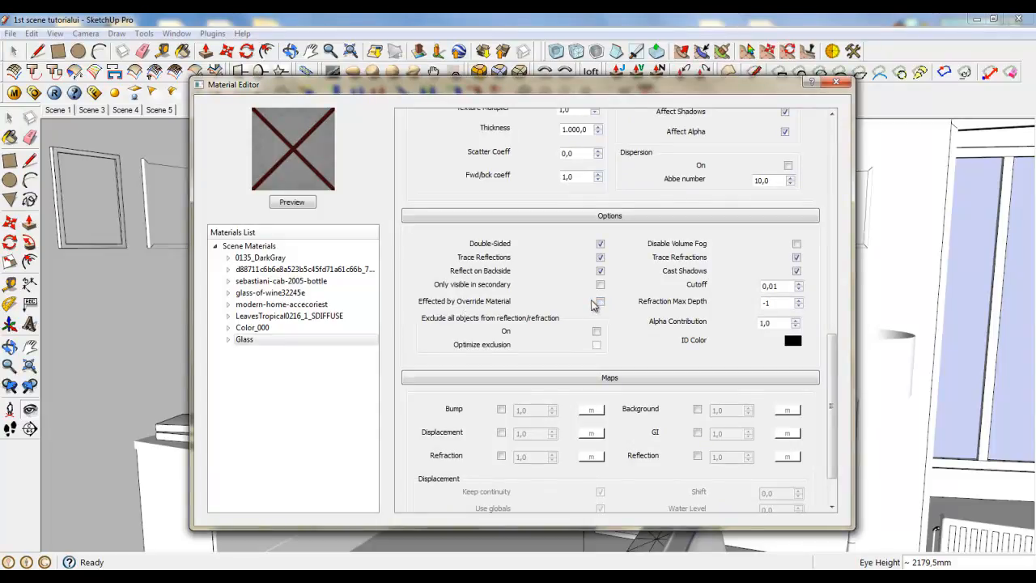
{"action": "left_click", "coordinate": [836, 82]}
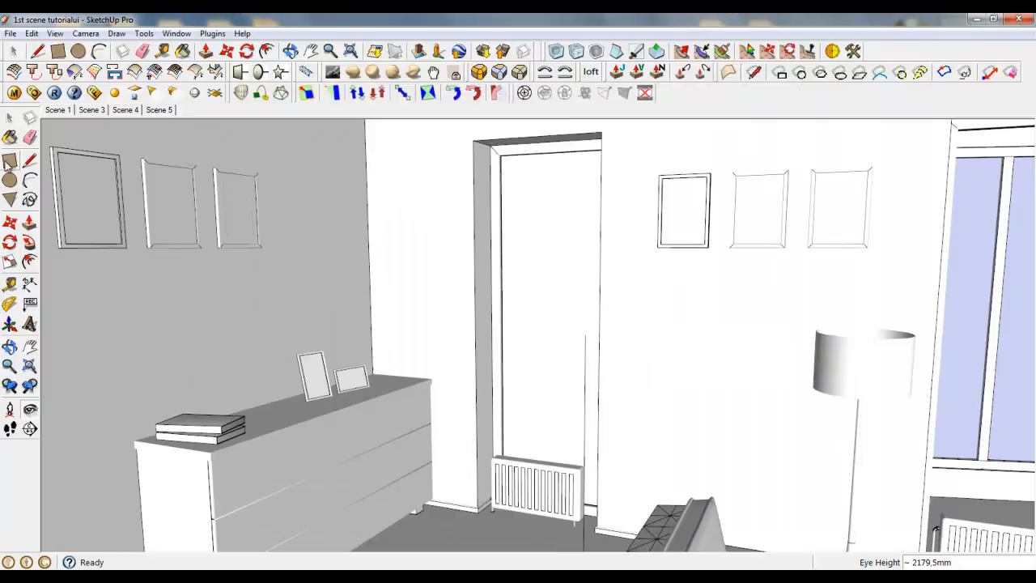
{"action": "left_click", "coordinate": [12, 52]}
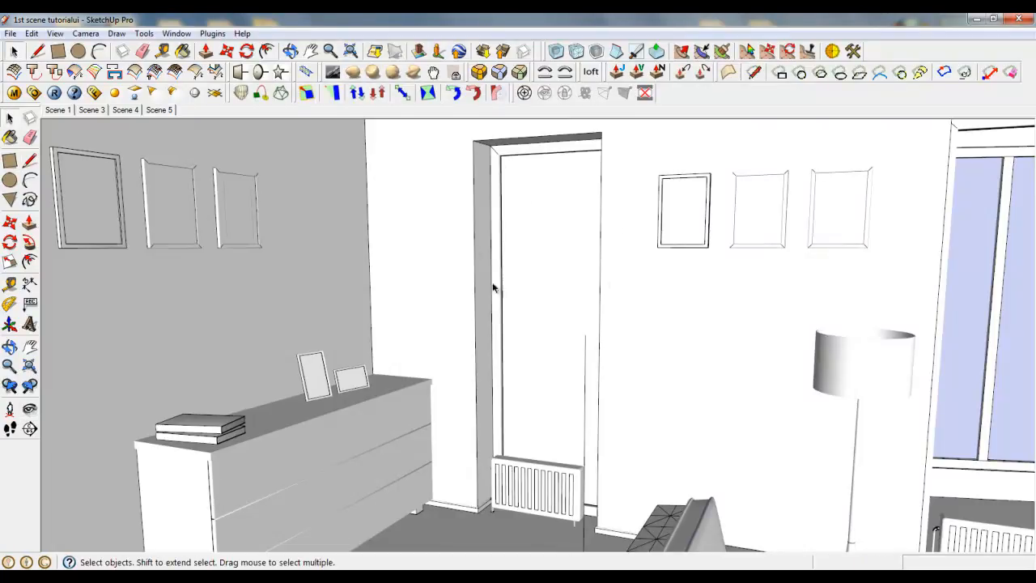
Open the group of the tall window beside the radiator, select its pane and paint it with the Glass material
{"action": "double_click", "coordinate": [525, 197]}
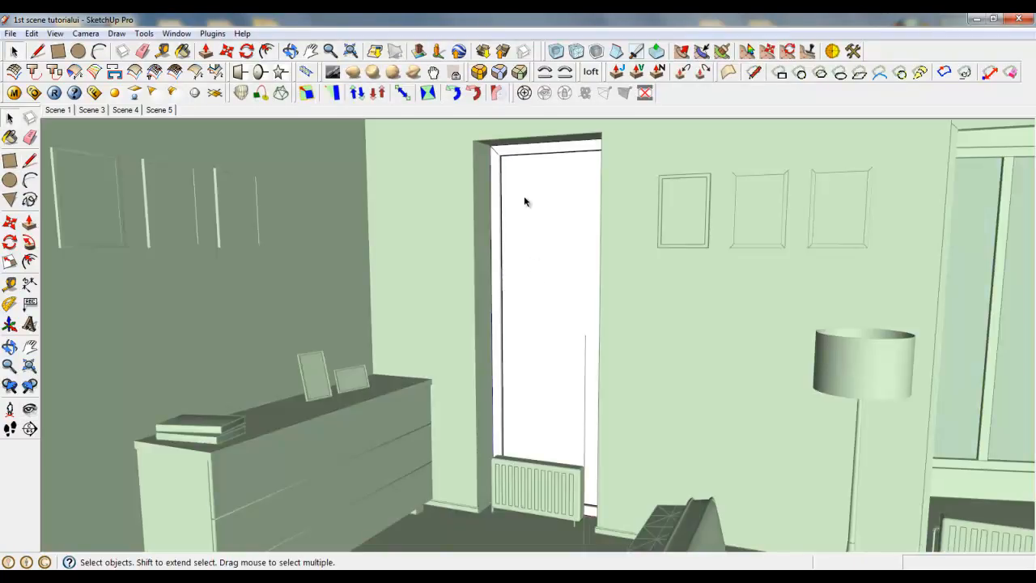
{"action": "left_click", "coordinate": [524, 197]}
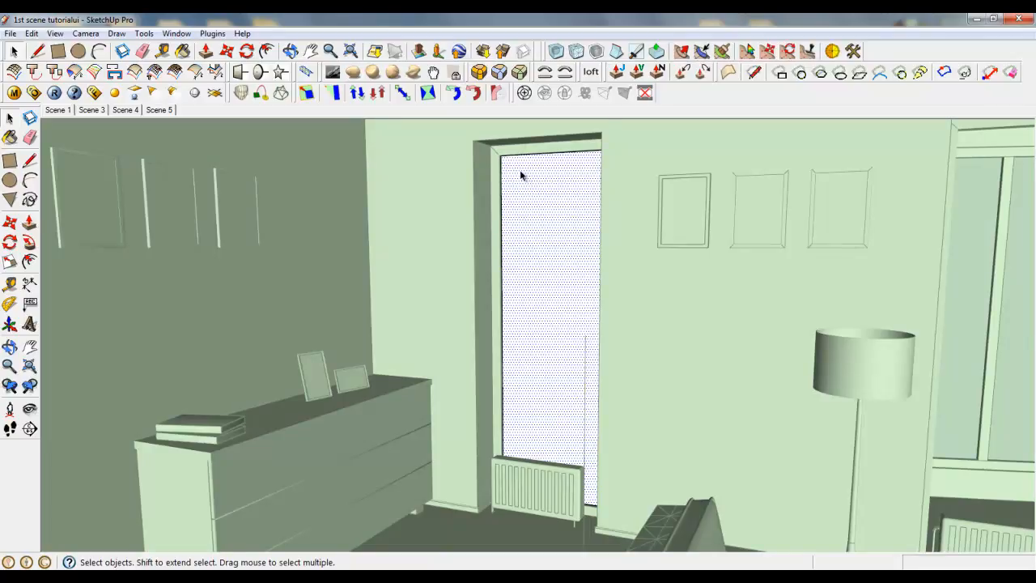
{"action": "scroll", "coordinate": [521, 175], "scroll_direction": "up", "scroll_amount": 4}
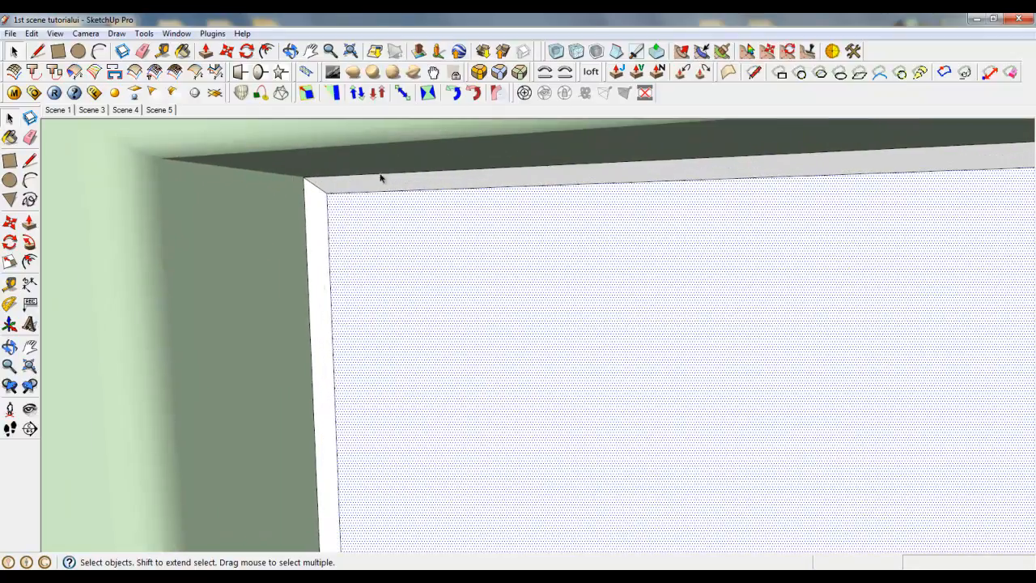
{"action": "middle_click_drag", "start_coordinate": [322, 361], "coordinate": [340, 317]}
{"action": "scroll", "coordinate": [387, 313], "scroll_direction": "down", "scroll_amount": 2}
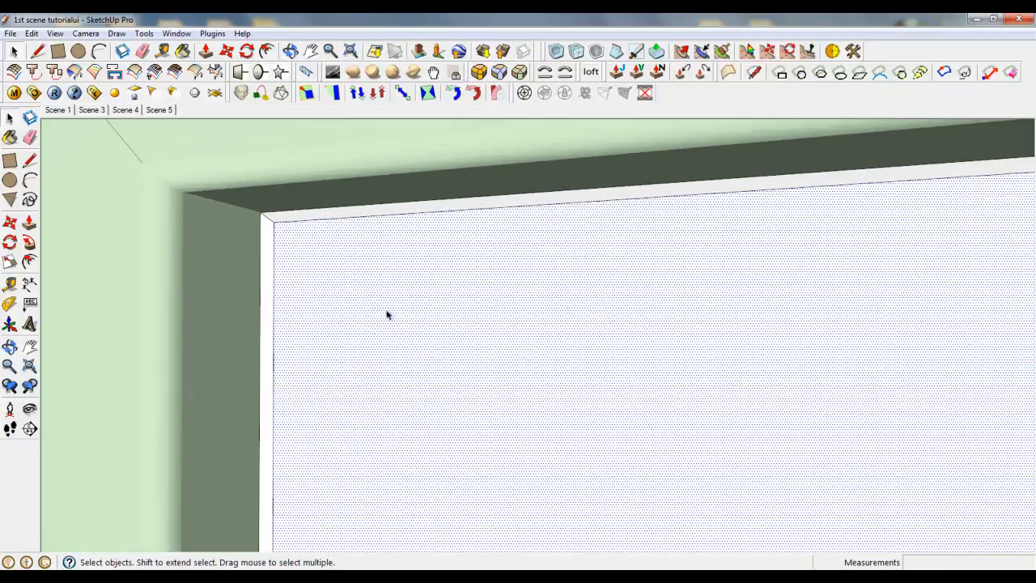
{"action": "scroll", "coordinate": [397, 314], "scroll_direction": "up", "scroll_amount": 1}
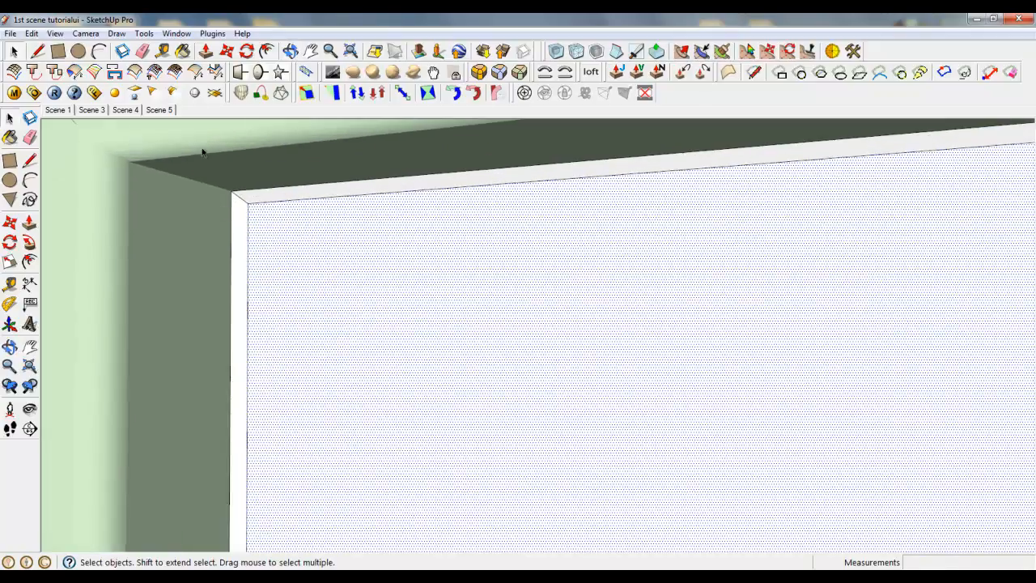
{"action": "left_click", "coordinate": [185, 51]}
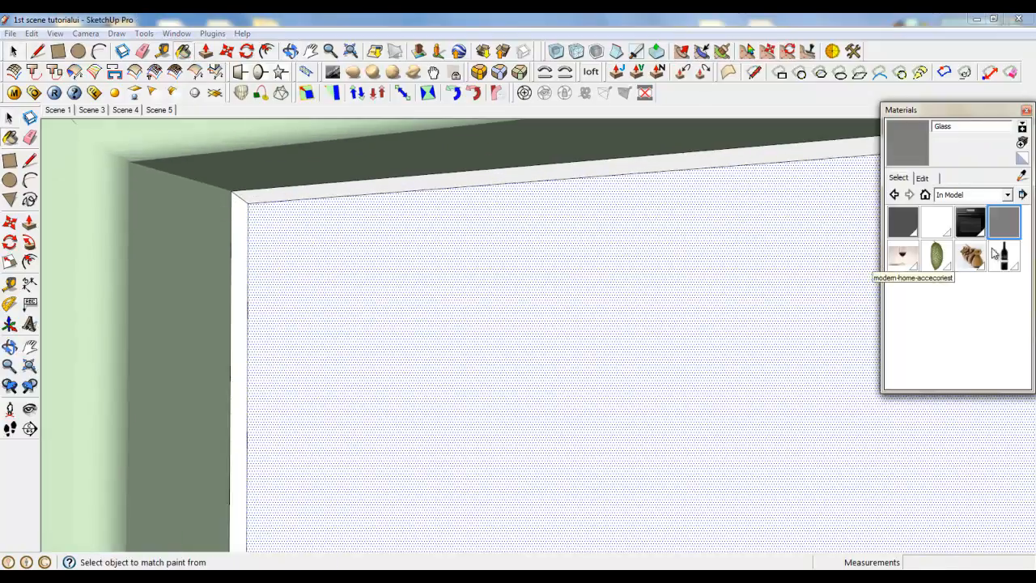
{"action": "left_click", "coordinate": [602, 287]}
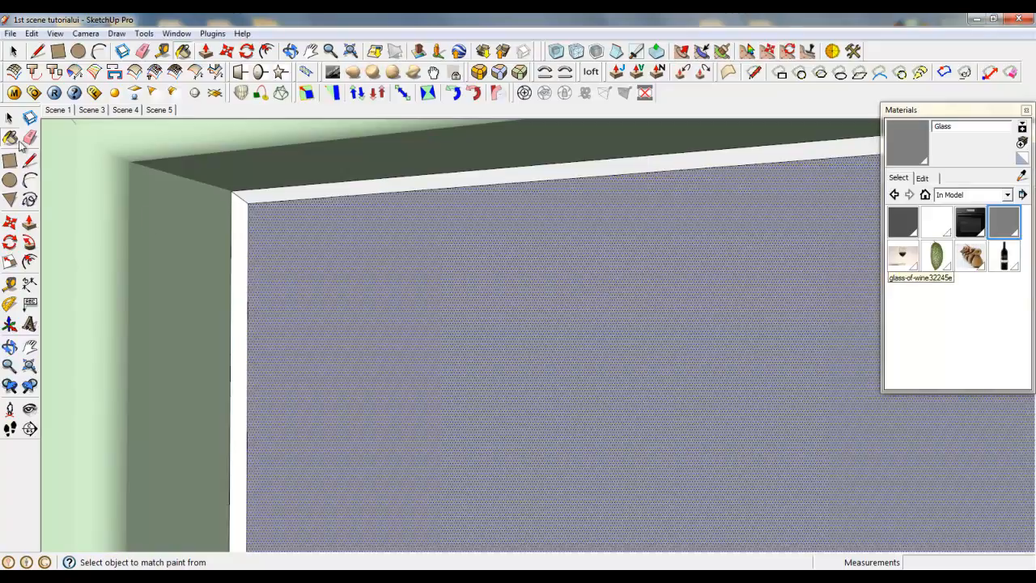
Set the Glass material's diffuse transparency color to white with a value of 255, and close the Material Editor and the folder window
{"action": "left_click", "coordinate": [13, 93]}
{"action": "left_click", "coordinate": [265, 340]}
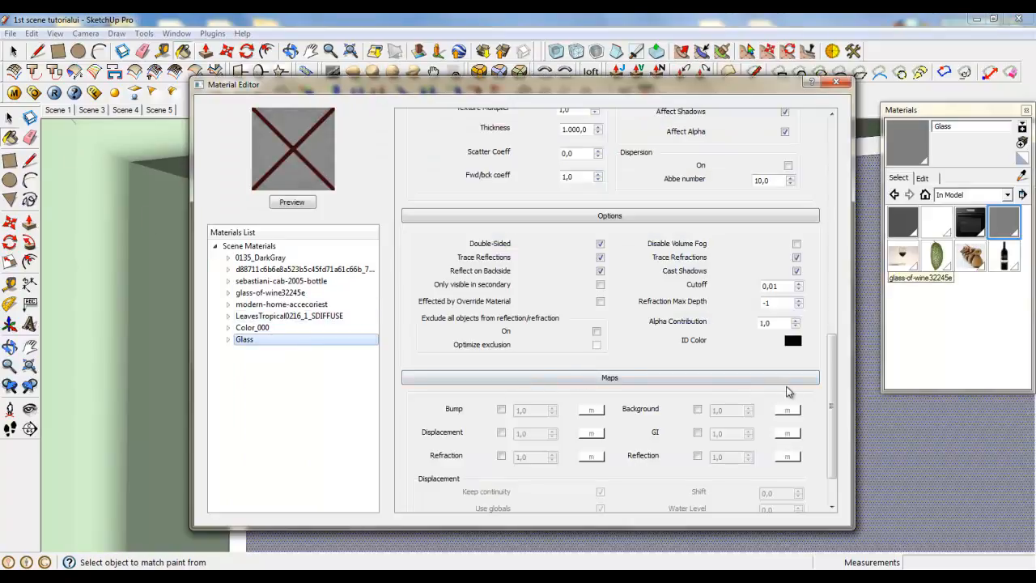
{"action": "left_click_drag", "start_coordinate": [829, 405], "coordinate": [833, 224]}
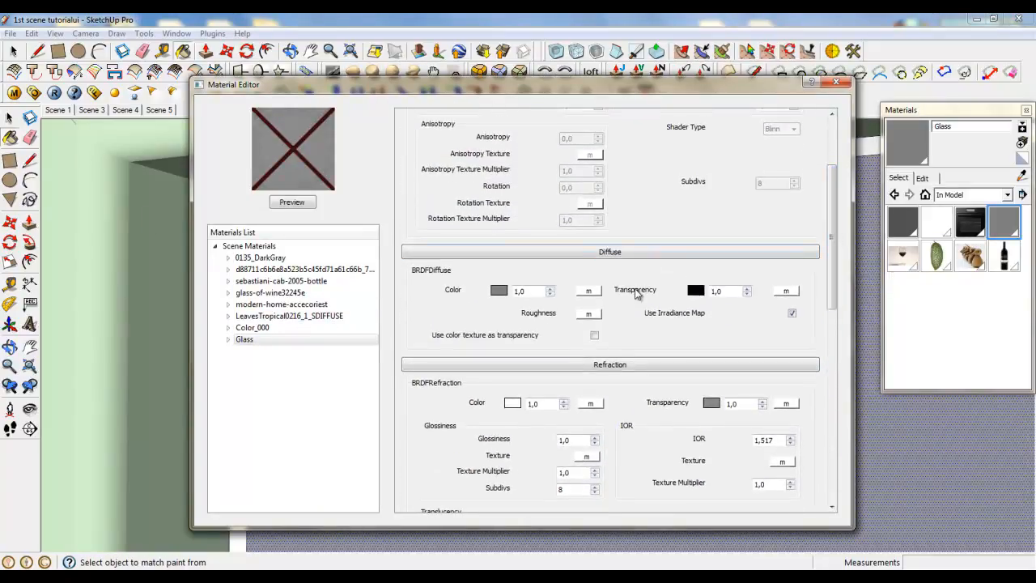
{"action": "left_click", "coordinate": [695, 291]}
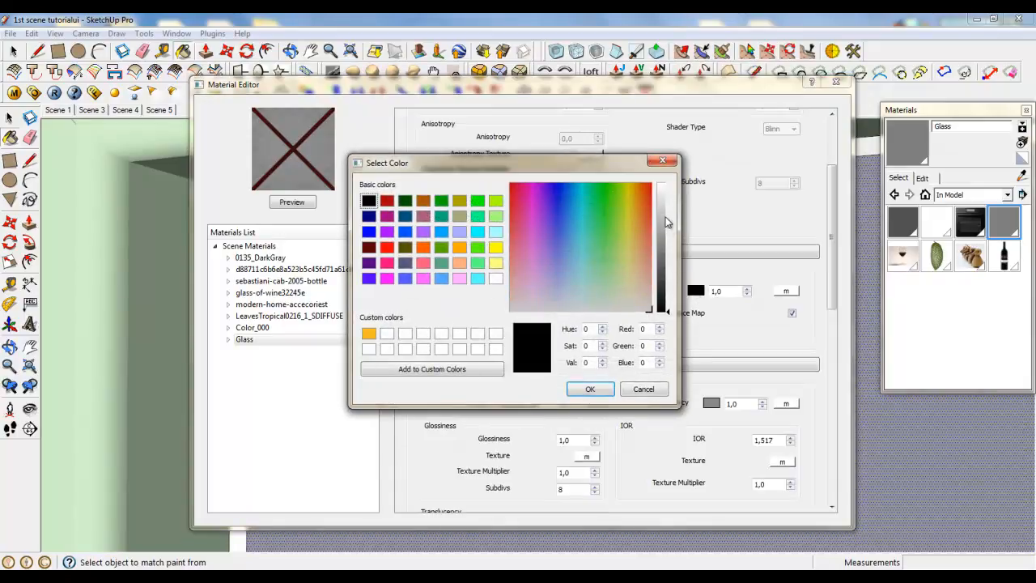
{"action": "left_click", "coordinate": [667, 191]}
{"action": "left_click", "coordinate": [591, 388]}
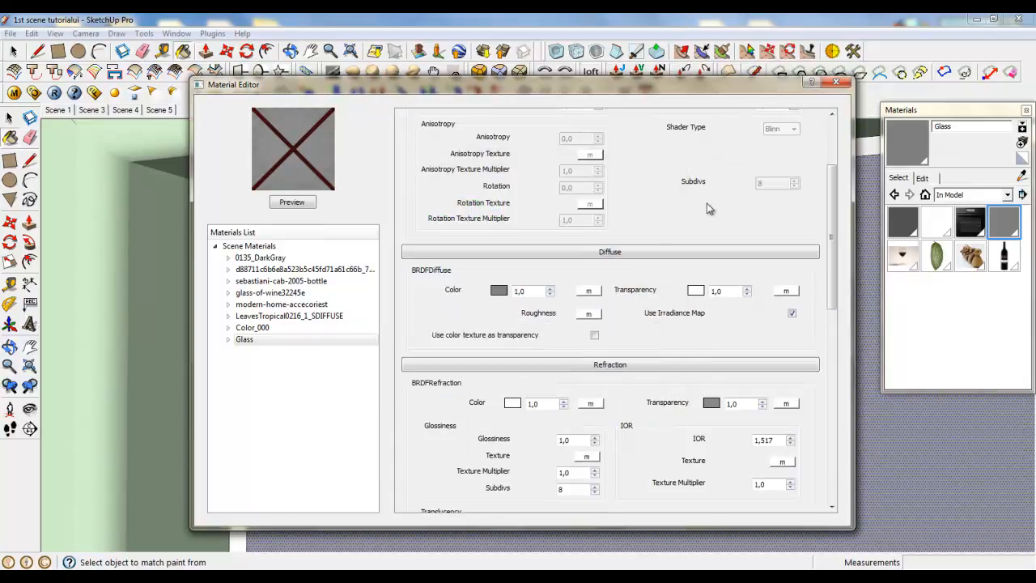
{"action": "left_click", "coordinate": [696, 291]}
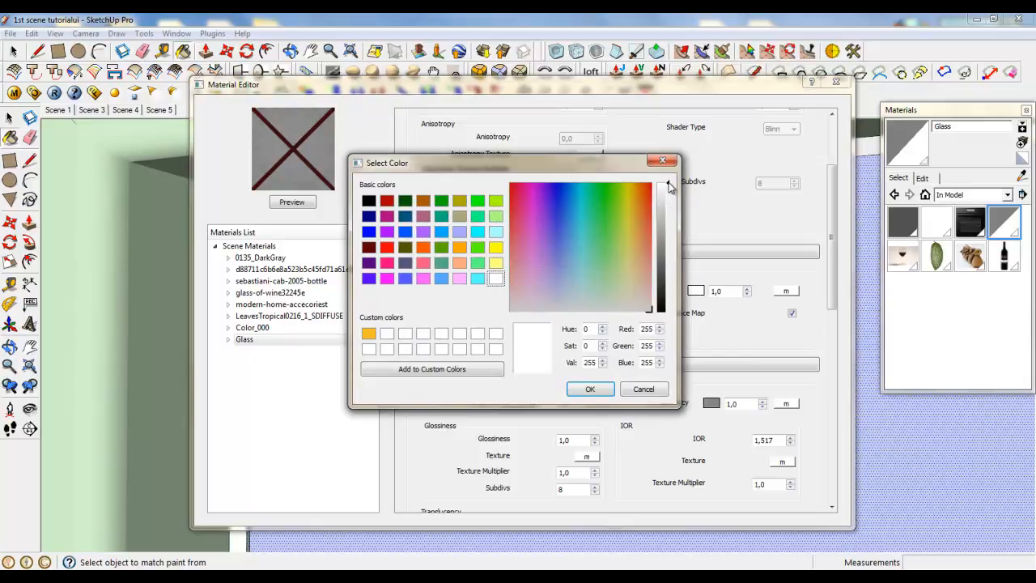
{"action": "left_click_drag", "start_coordinate": [668, 187], "coordinate": [672, 189]}
{"action": "left_click", "coordinate": [591, 389]}
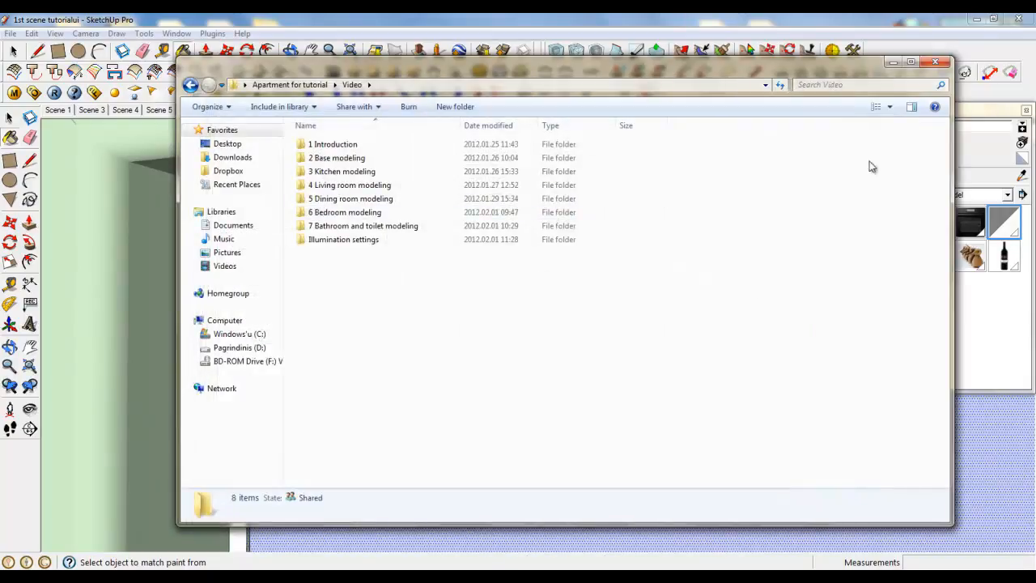
{"action": "left_click", "coordinate": [936, 63]}
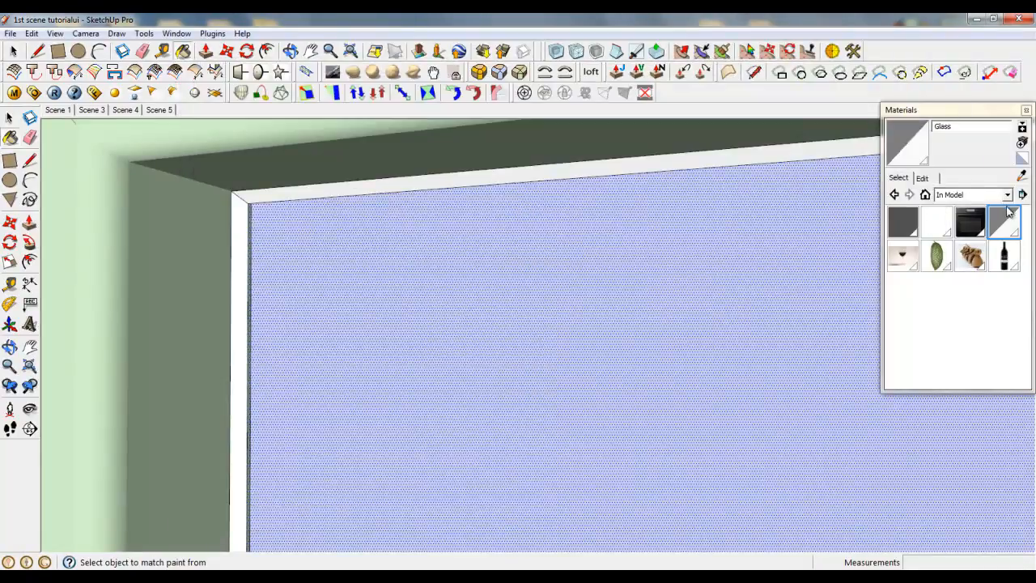
Check the glazed pane from its other side and close all the nested groups that are open for editing
{"action": "mouse_move", "coordinate": [214, 243]}
{"action": "middle_mouse_down"}
{"action": "mouse_move", "coordinate": [204, 239]}
{"action": "mouse_move", "coordinate": [227, 250]}
{"action": "mouse_move", "coordinate": [256, 246]}
{"action": "mouse_move", "coordinate": [183, 267]}
{"action": "middle_mouse_up"}
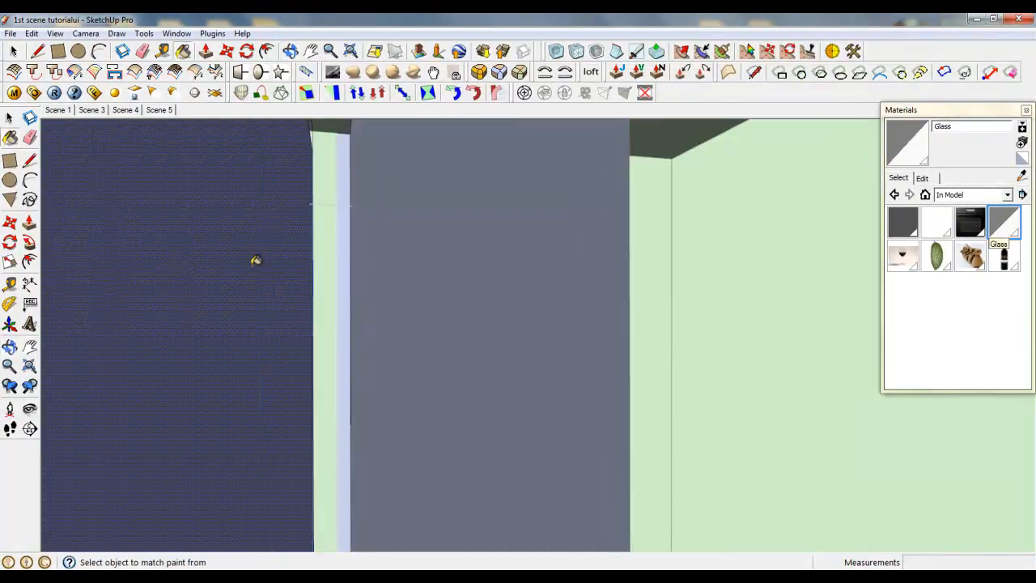
{"action": "middle_click_drag", "start_coordinate": [383, 247], "coordinate": [352, 273]}
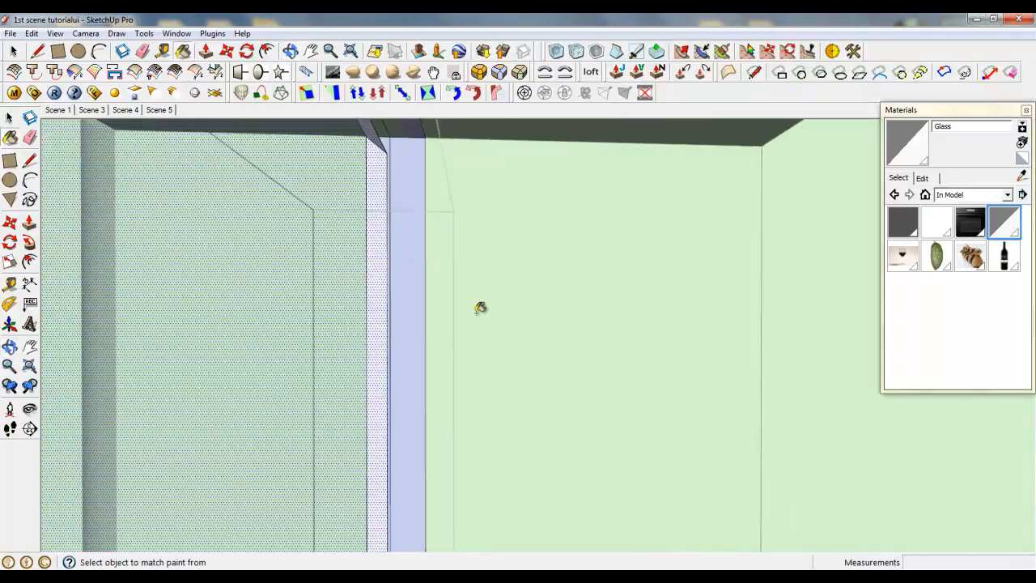
{"action": "middle_click_drag", "start_coordinate": [480, 308], "coordinate": [330, 114]}
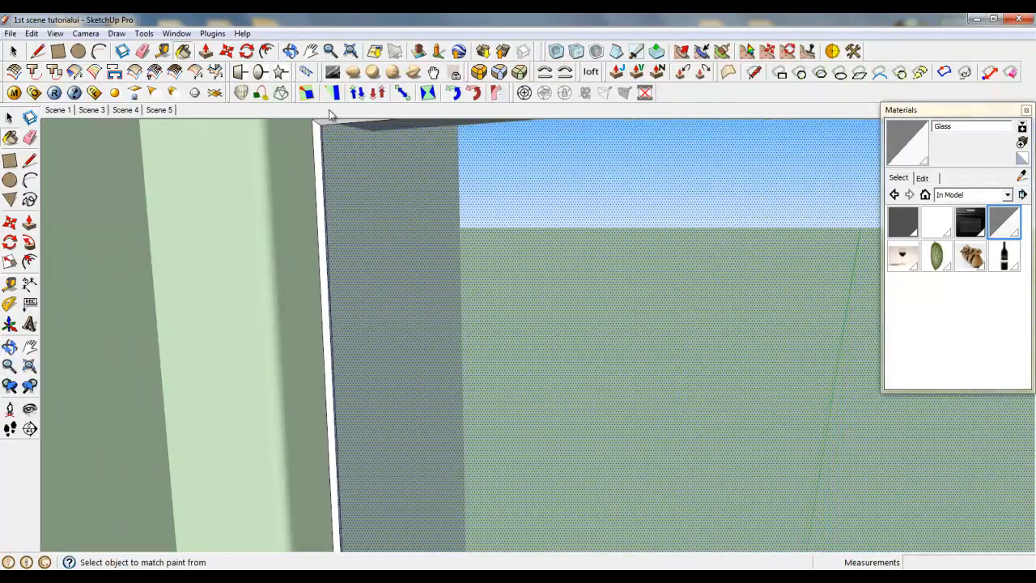
{"action": "scroll", "coordinate": [357, 203], "scroll_direction": "down", "scroll_amount": 8}
{"action": "right_click", "coordinate": [248, 203]}
{"action": "left_click", "coordinate": [261, 215]}
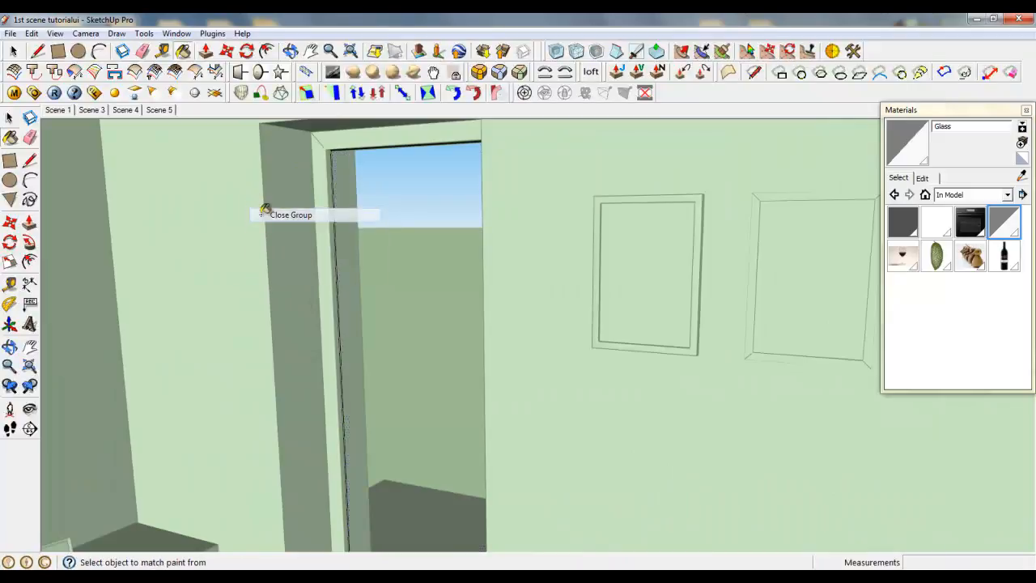
{"action": "left_click", "coordinate": [30, 410]}
{"action": "left_click_drag", "start_coordinate": [267, 364], "coordinate": [729, 397]}
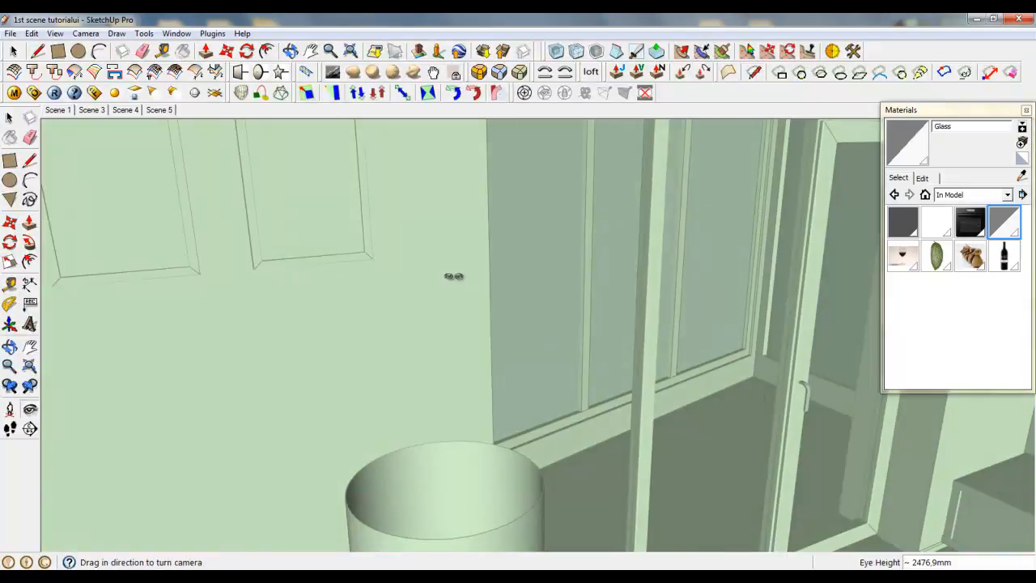
{"action": "right_click", "coordinate": [391, 267]}
{"action": "left_click", "coordinate": [404, 273]}
{"action": "right_click", "coordinate": [384, 253]}
{"action": "left_click", "coordinate": [405, 273]}
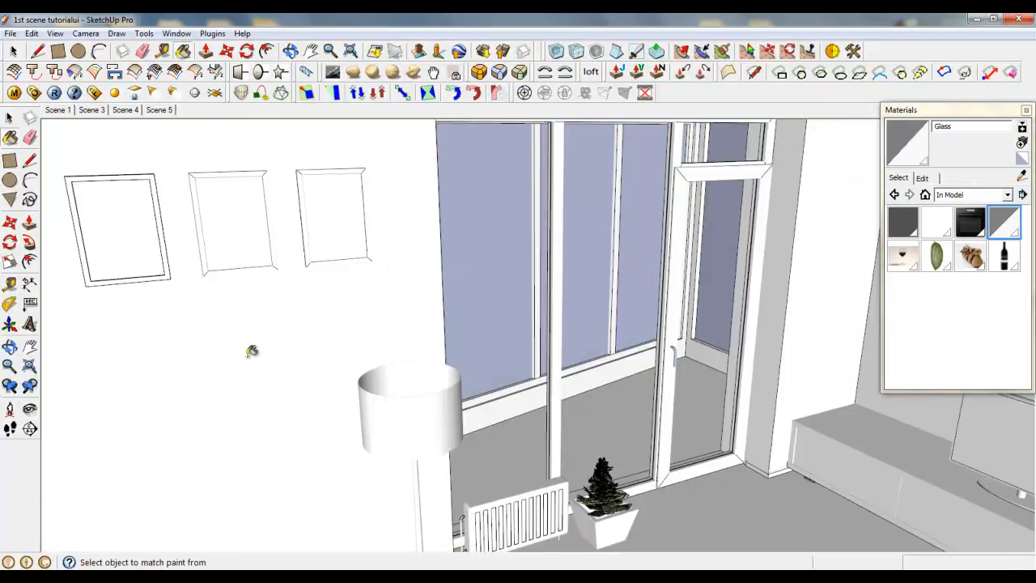
Examine the balcony door and windows behind it, including from the saved views Scene 3 and Scene 1
{"action": "left_click", "coordinate": [14, 52]}
{"action": "scroll", "coordinate": [548, 412], "scroll_direction": "up", "scroll_amount": 3}
{"action": "mouse_move", "coordinate": [549, 411]}
{"action": "middle_mouse_down"}
{"action": "mouse_move", "coordinate": [530, 447]}
{"action": "mouse_move", "coordinate": [438, 402]}
{"action": "middle_mouse_up"}
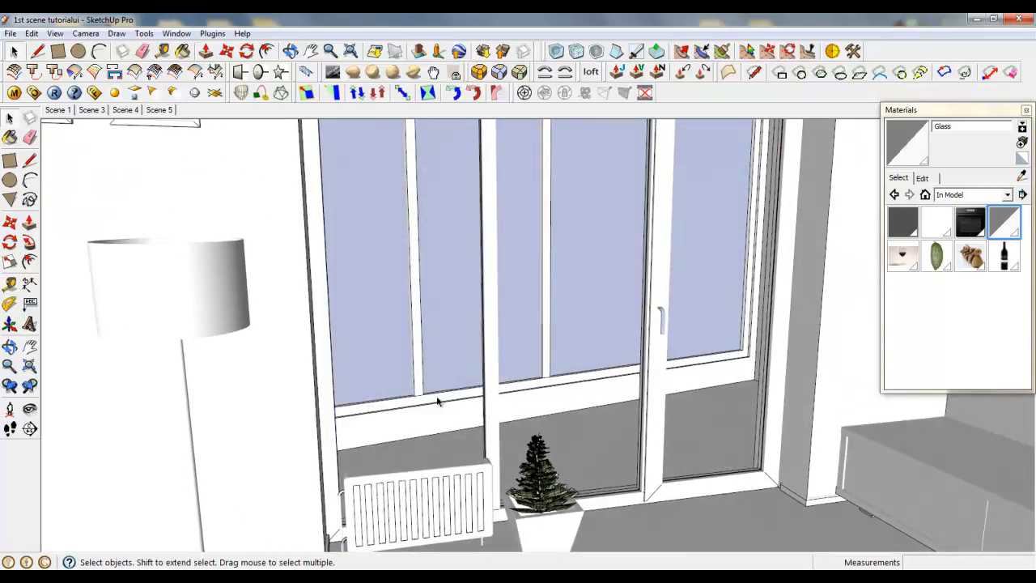
{"action": "scroll", "coordinate": [437, 402], "scroll_direction": "down", "scroll_amount": 3}
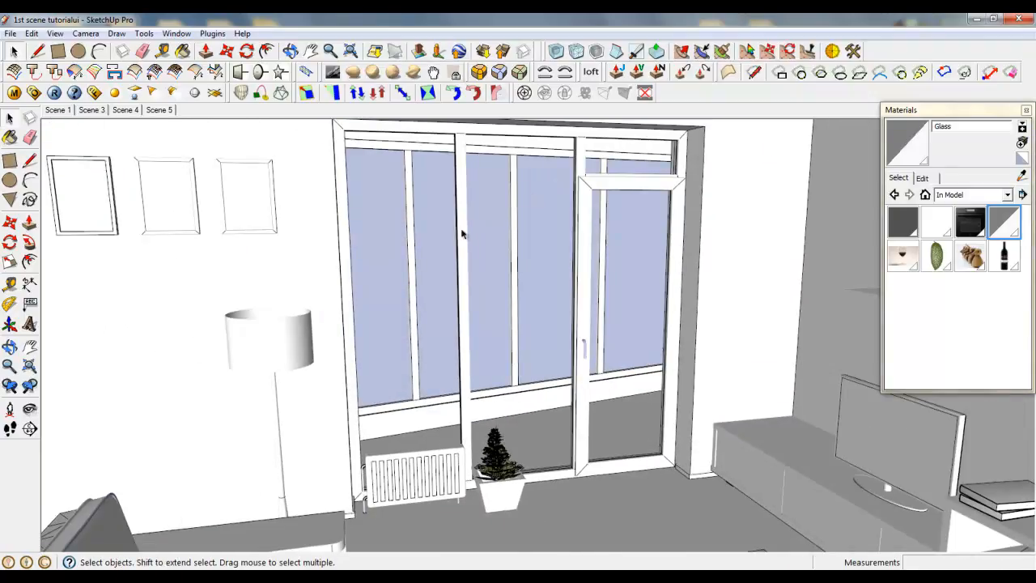
{"action": "left_click", "coordinate": [476, 140]}
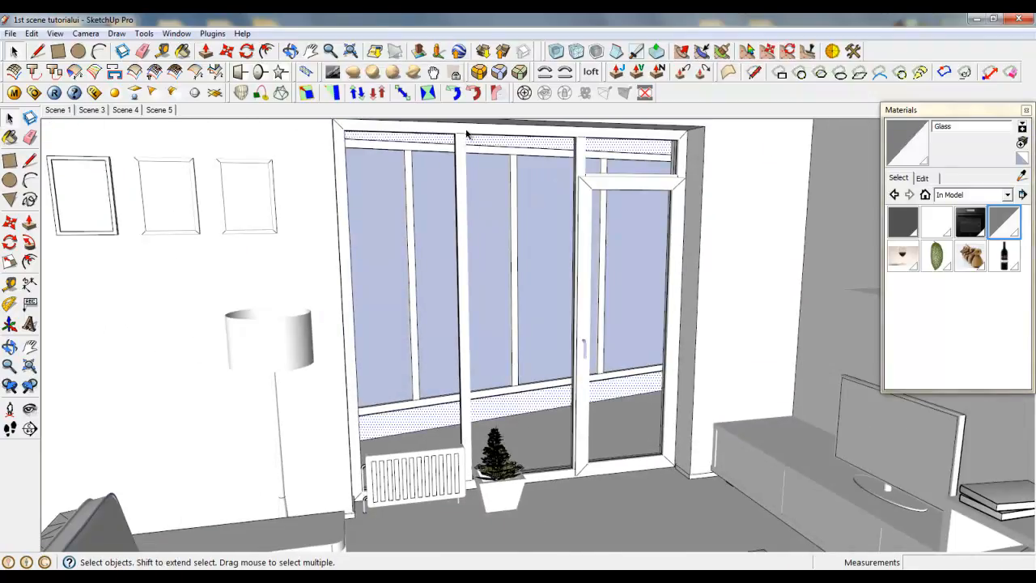
{"action": "middle_click_drag", "start_coordinate": [470, 134], "coordinate": [555, 149]}
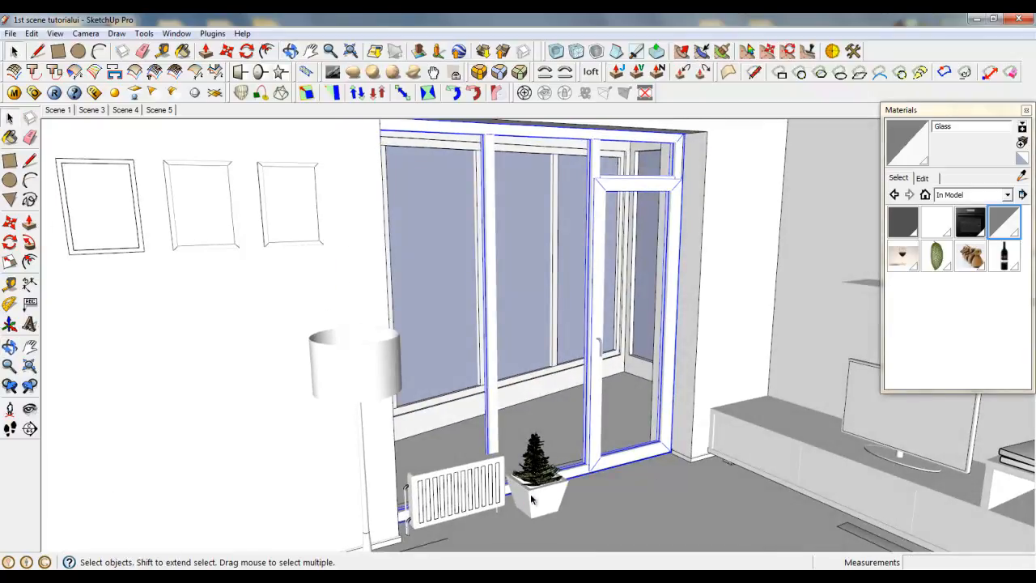
{"action": "middle_click_drag", "start_coordinate": [532, 500], "coordinate": [251, 240]}
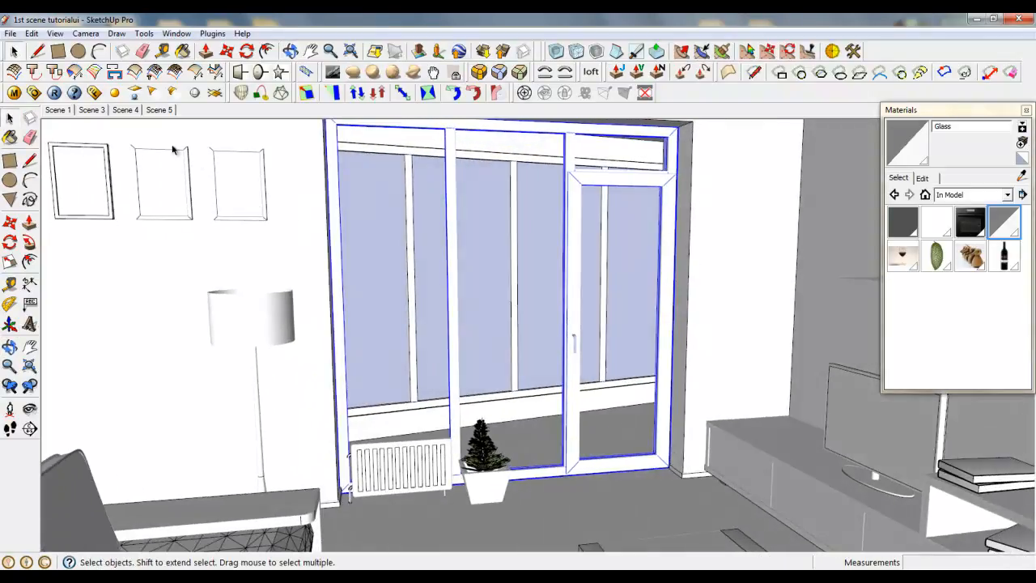
{"action": "left_click", "coordinate": [95, 110]}
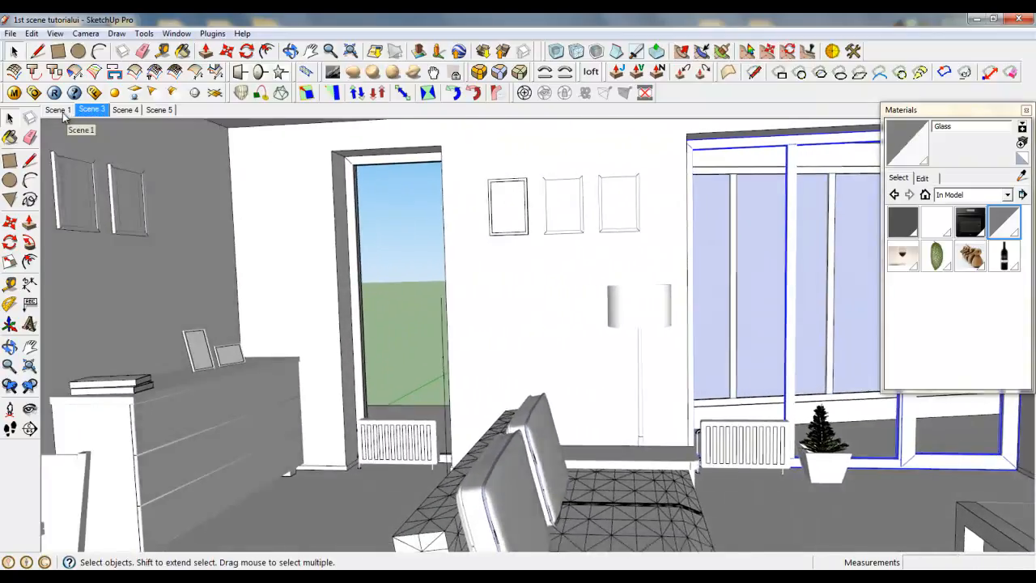
{"action": "left_click", "coordinate": [57, 110]}
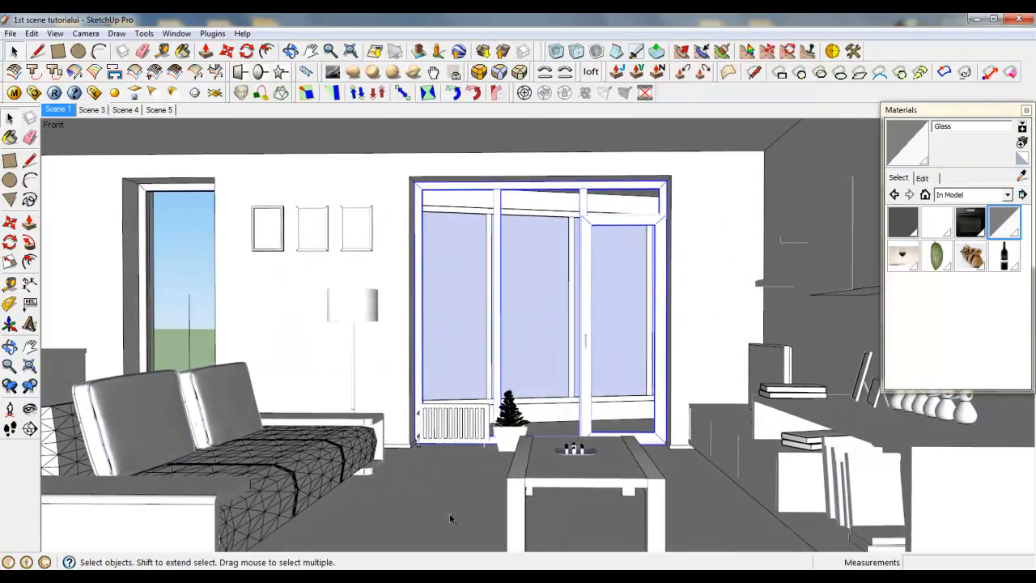
{"action": "left_click", "coordinate": [613, 424]}
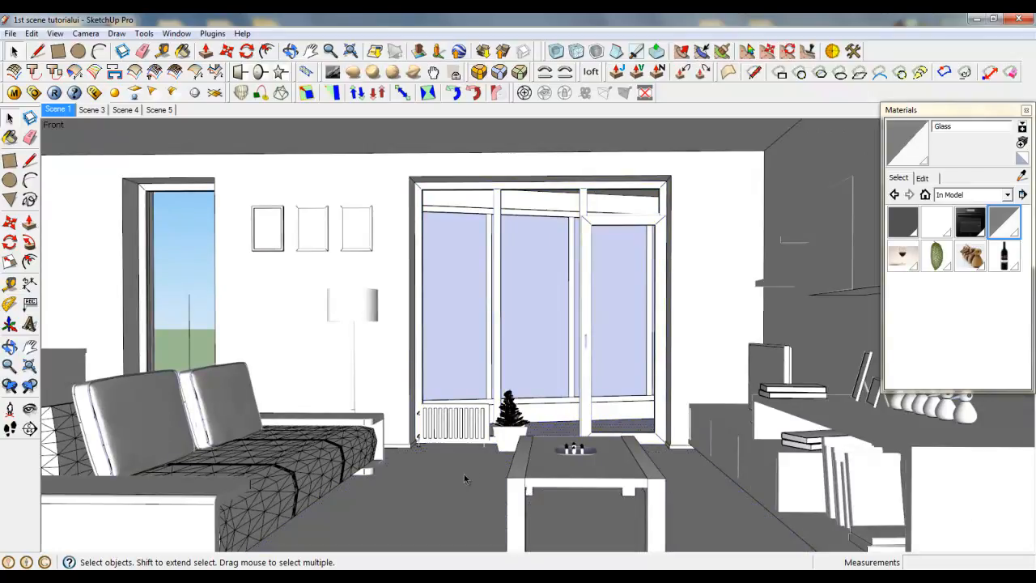
Paint the selected long row of balcony window panes with the Glass material and check them from outside
{"action": "scroll", "coordinate": [506, 437], "scroll_direction": "up", "scroll_amount": 3}
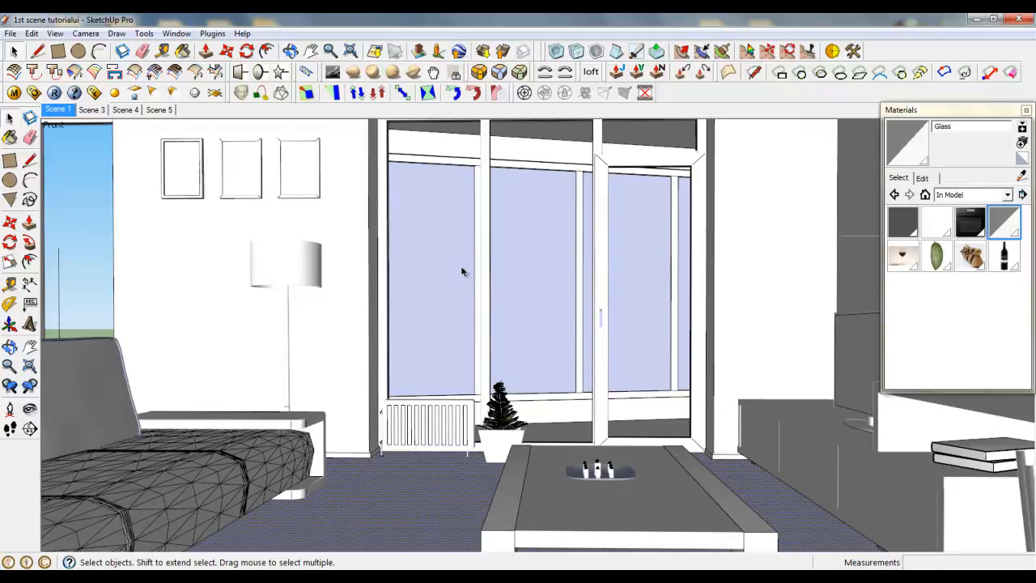
{"action": "scroll", "coordinate": [461, 272], "scroll_direction": "up", "scroll_amount": 5}
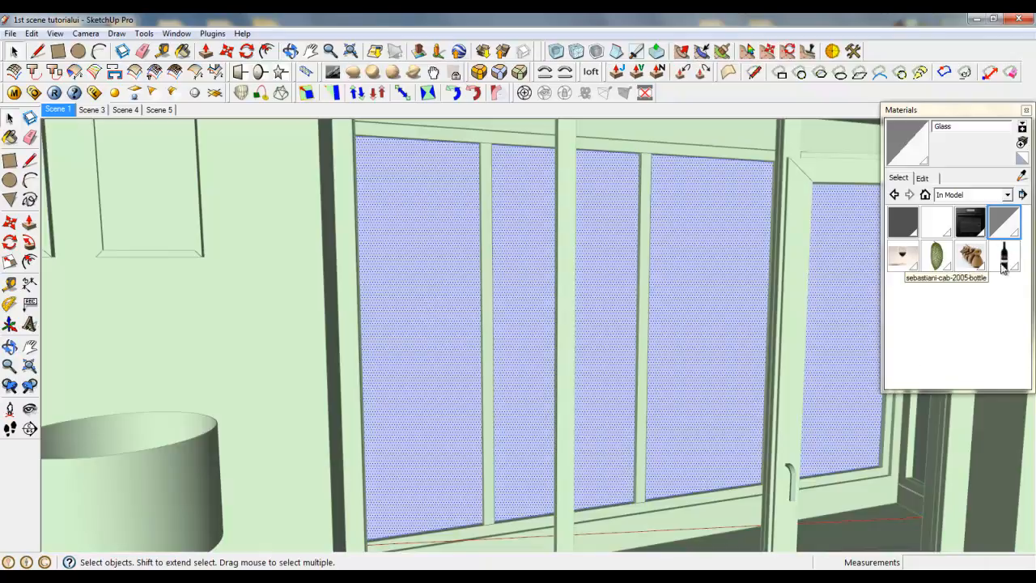
{"action": "left_click", "coordinate": [1002, 223]}
{"action": "left_click", "coordinate": [438, 337]}
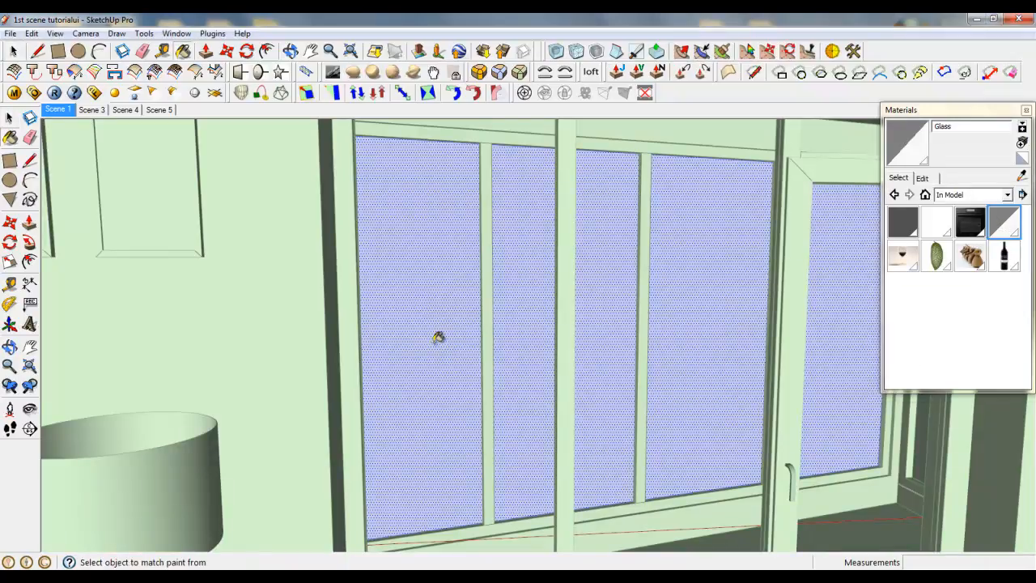
{"action": "scroll", "coordinate": [717, 460], "scroll_direction": "up", "scroll_amount": 6}
{"action": "mouse_move", "coordinate": [907, 523]}
{"action": "middle_mouse_down"}
{"action": "mouse_move", "coordinate": [715, 477]}
{"action": "mouse_move", "coordinate": [715, 462]}
{"action": "mouse_move", "coordinate": [851, 495]}
{"action": "middle_mouse_up"}
{"action": "left_click", "coordinate": [657, 427]}
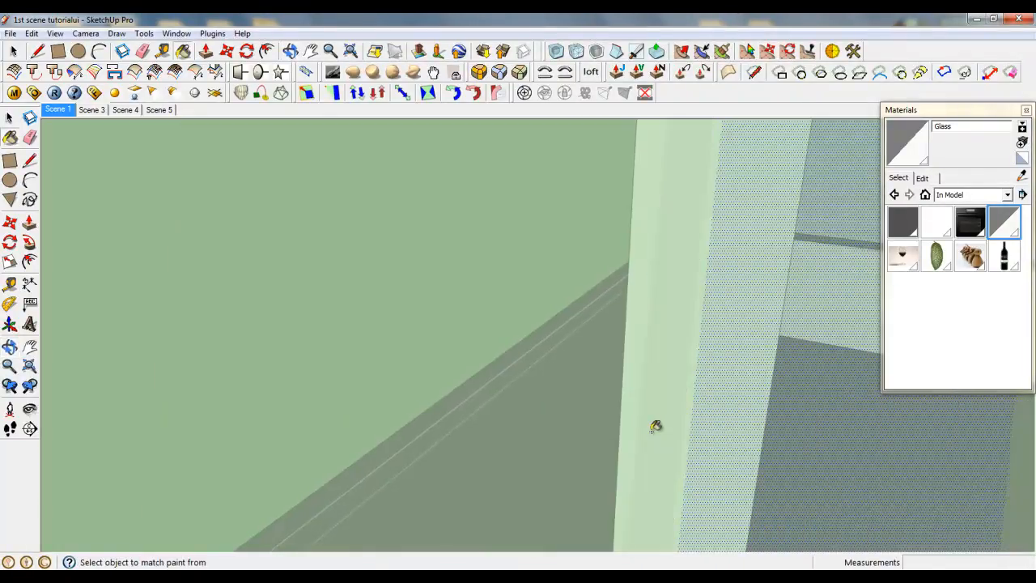
{"action": "mouse_move", "coordinate": [721, 443]}
{"action": "middle_mouse_down"}
{"action": "mouse_move", "coordinate": [823, 472]}
{"action": "mouse_move", "coordinate": [919, 480]}
{"action": "middle_mouse_up"}
{"action": "left_click", "coordinate": [536, 415]}
{"action": "middle_click_drag", "start_coordinate": [538, 415], "coordinate": [770, 388]}
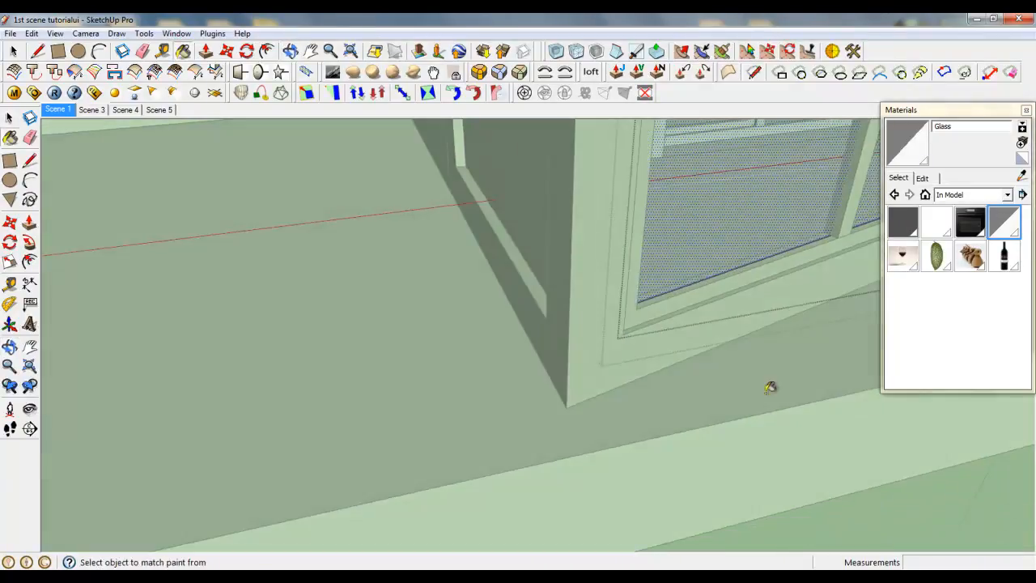
Paint the balcony door's pane beside the long window row with the Glass material and check it from both sides
{"action": "left_click", "coordinate": [15, 52]}
{"action": "scroll", "coordinate": [599, 524], "scroll_direction": "down", "scroll_amount": 8}
{"action": "middle_click_drag", "start_coordinate": [495, 468], "coordinate": [647, 293]}
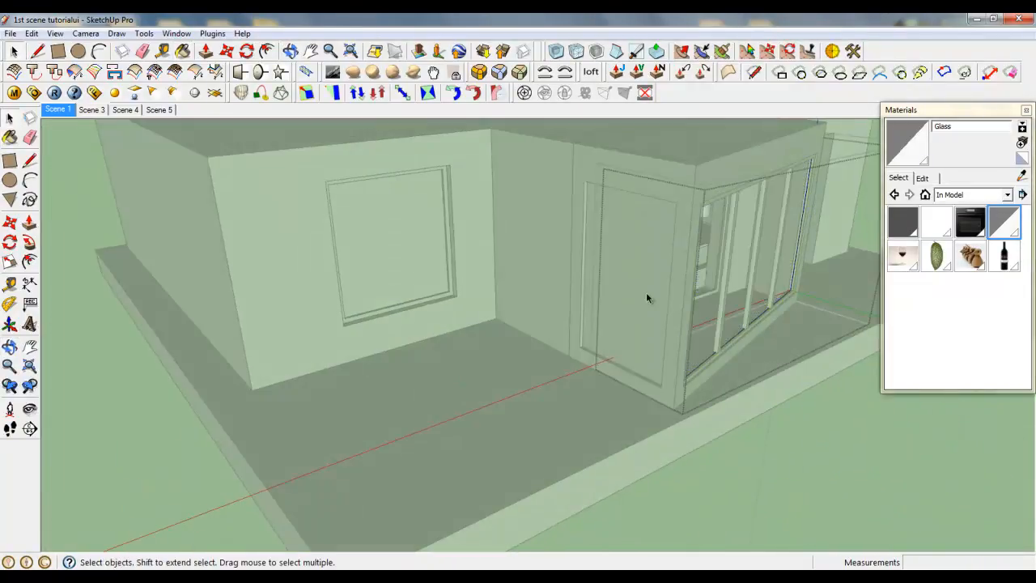
{"action": "right_click", "coordinate": [646, 292]}
{"action": "left_click", "coordinate": [672, 289]}
{"action": "left_click", "coordinate": [622, 272]}
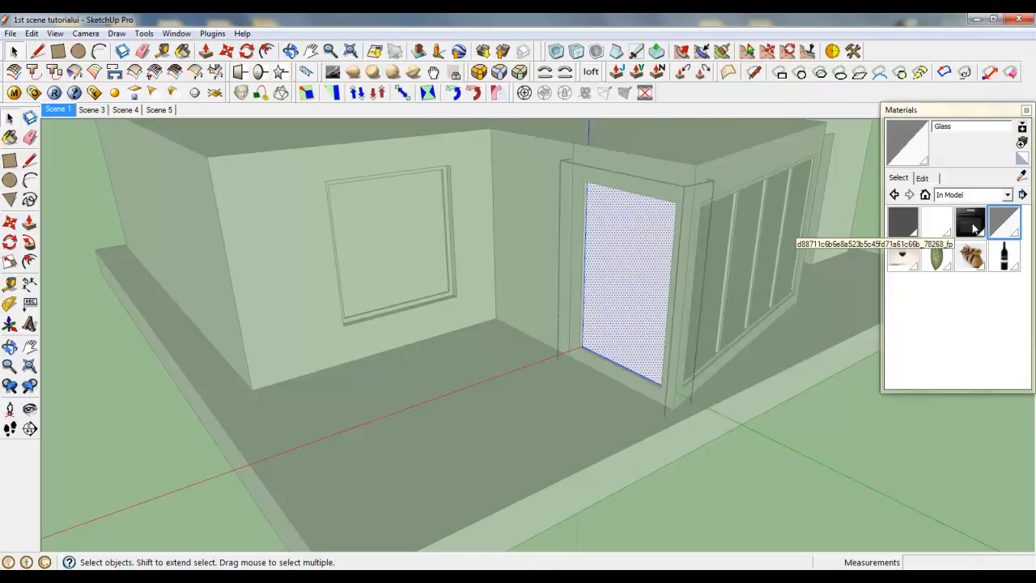
{"action": "left_click", "coordinate": [1002, 227]}
{"action": "left_click", "coordinate": [602, 300]}
{"action": "scroll", "coordinate": [571, 191], "scroll_direction": "up", "scroll_amount": 3}
{"action": "scroll", "coordinate": [605, 419], "scroll_direction": "up", "scroll_amount": 8}
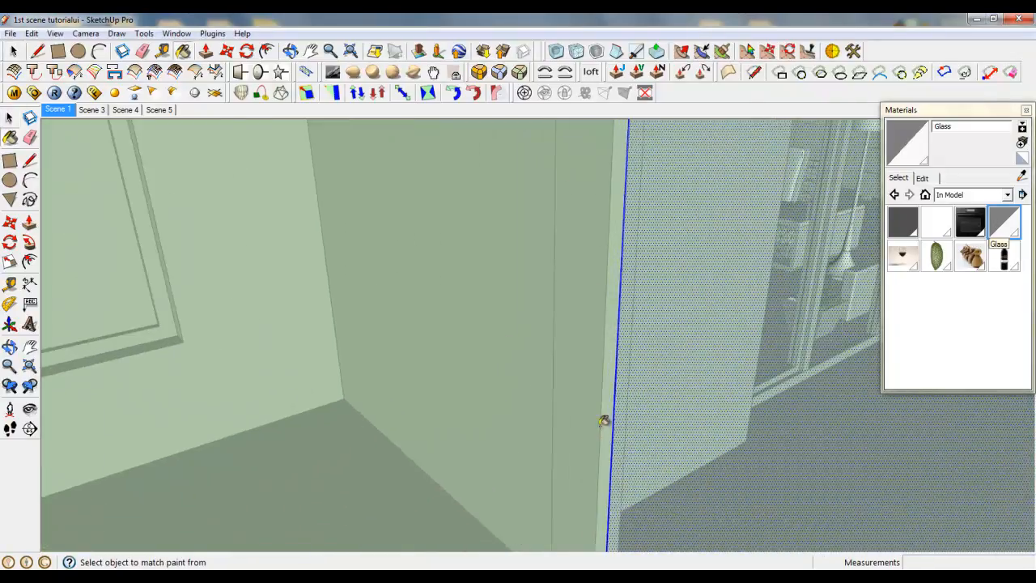
{"action": "middle_click_drag", "start_coordinate": [648, 398], "coordinate": [404, 377]}
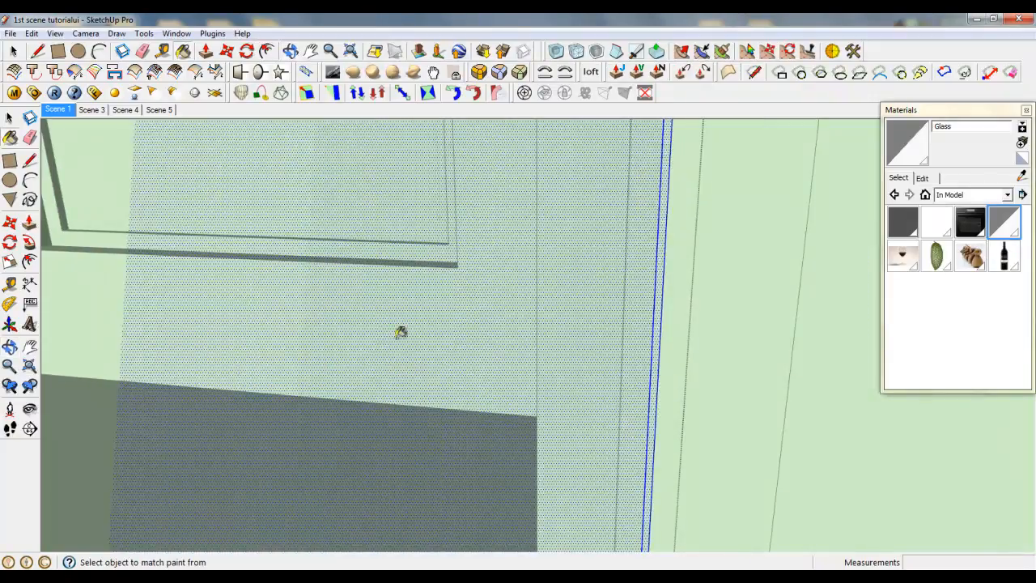
Close the door group being edited and render the kitchen view from Scene 5
{"action": "left_click", "coordinate": [159, 109]}
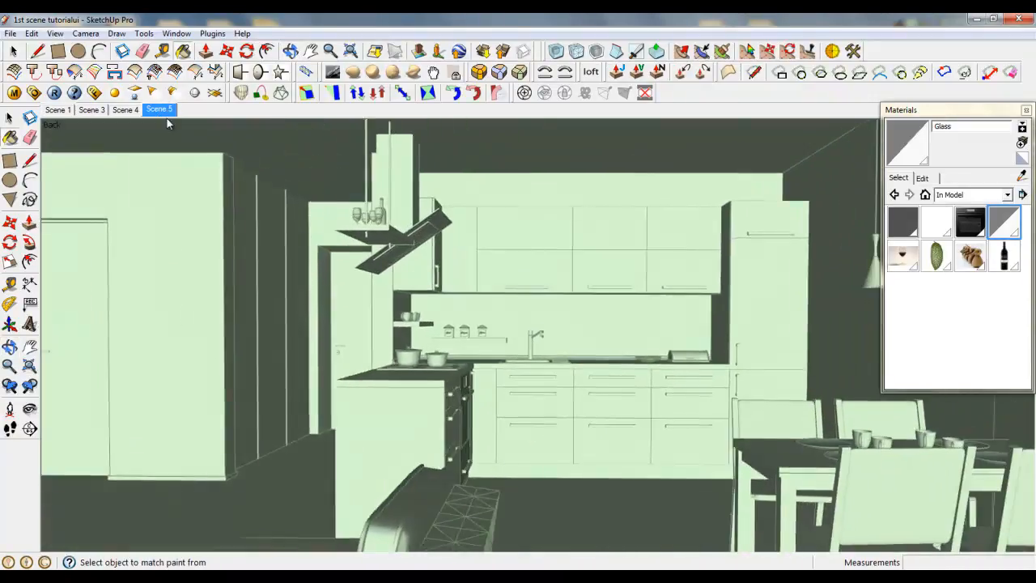
{"action": "left_click", "coordinate": [9, 118]}
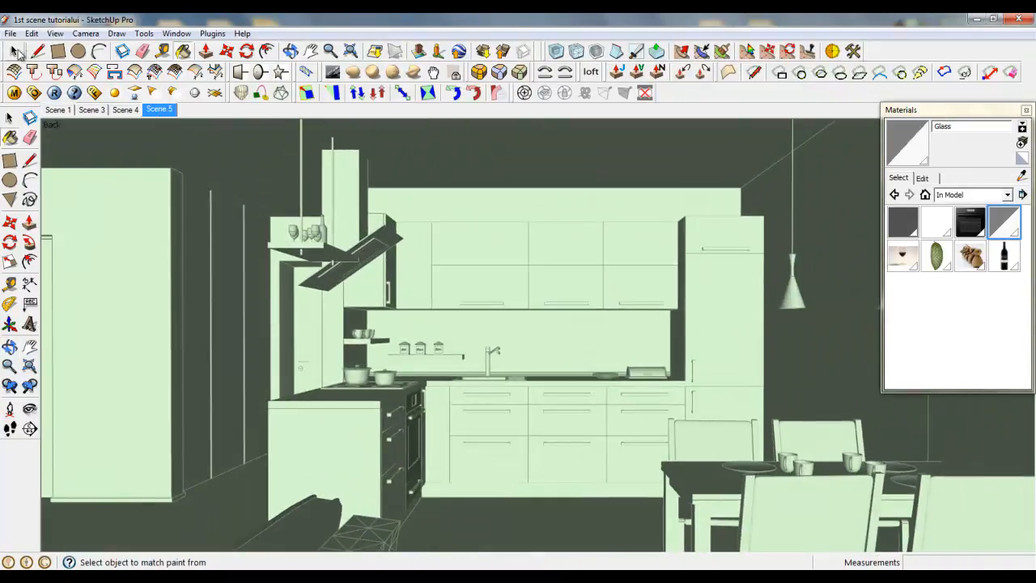
{"action": "right_click", "coordinate": [452, 201]}
{"action": "left_click", "coordinate": [456, 203]}
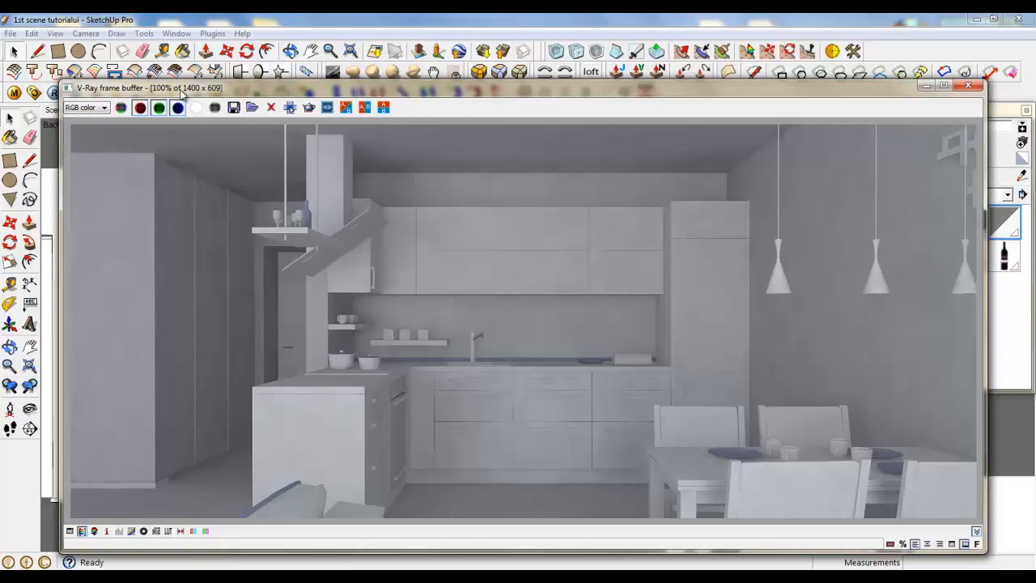
Inspect the rendered kitchen image and its ZDepth channel, and close the frame buffer
{"action": "left_click_drag", "start_coordinate": [179, 90], "coordinate": [175, 72]}
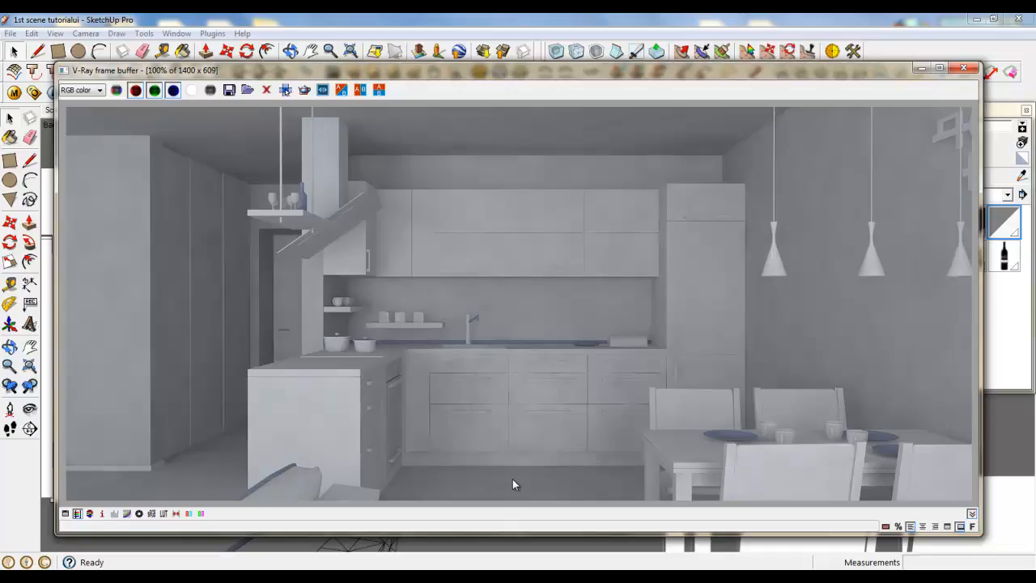
{"action": "left_click", "coordinate": [89, 90]}
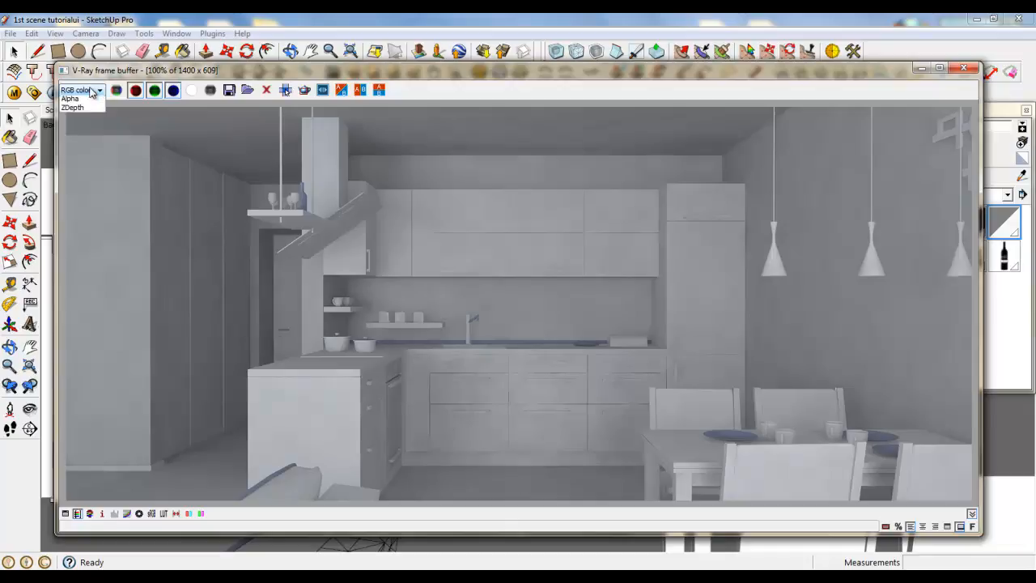
{"action": "left_click", "coordinate": [94, 120]}
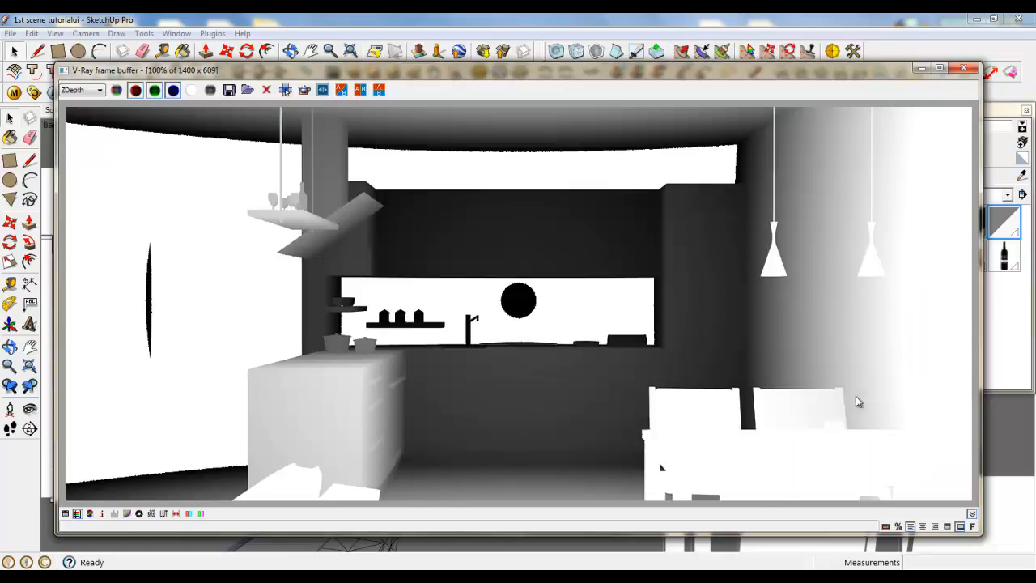
{"action": "left_click", "coordinate": [87, 93]}
{"action": "left_click", "coordinate": [84, 101]}
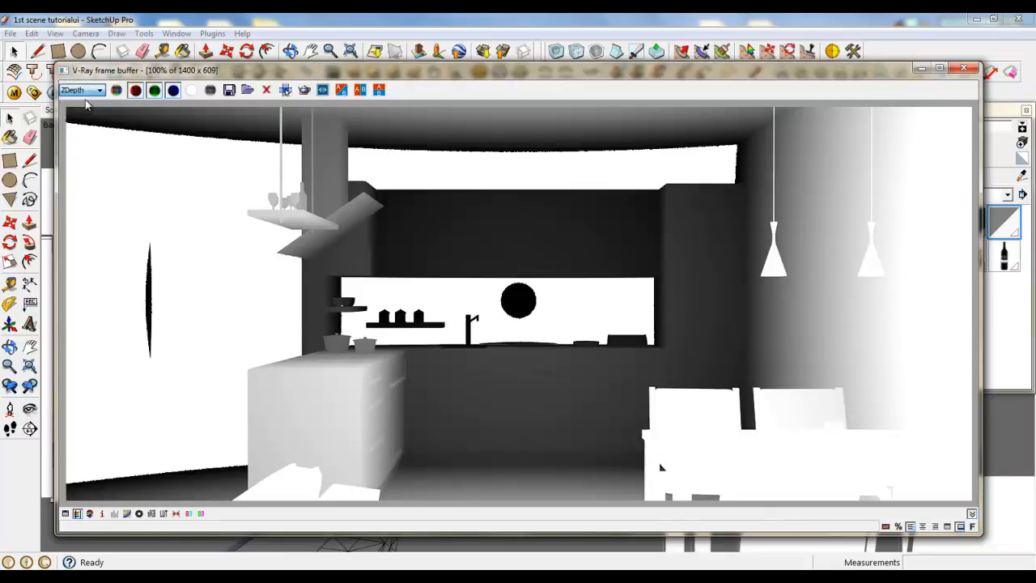
{"action": "left_click", "coordinate": [964, 71]}
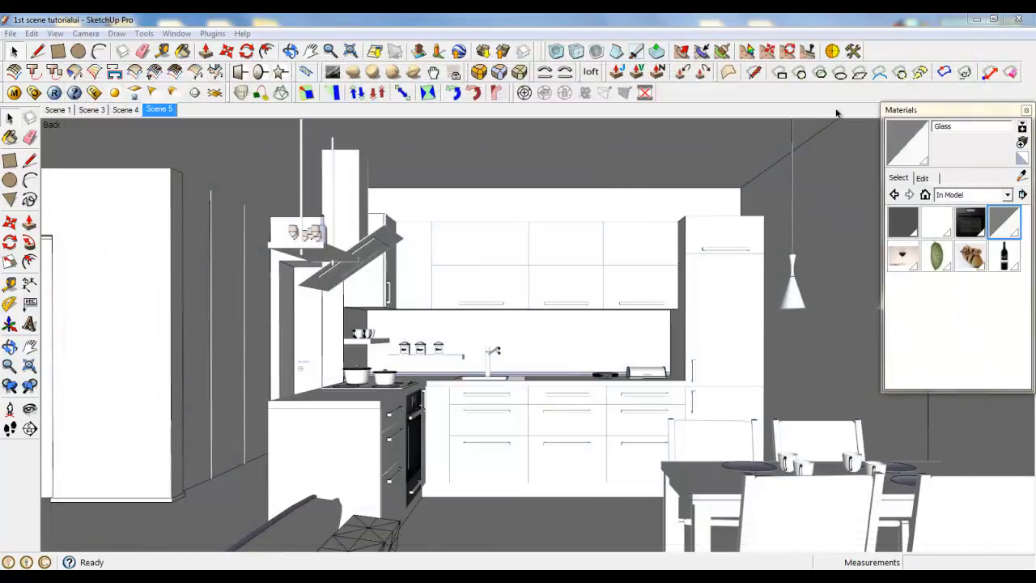
Set the V-Ray physical camera's zoom factor to 1.3 and shutter speed to 70
{"action": "left_click", "coordinate": [52, 94]}
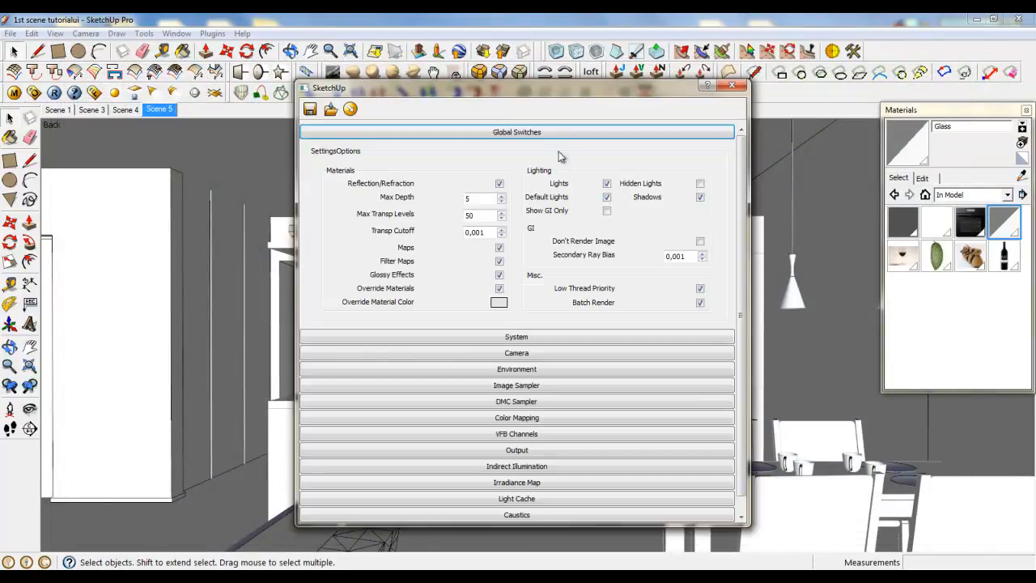
{"action": "left_click", "coordinate": [540, 133]}
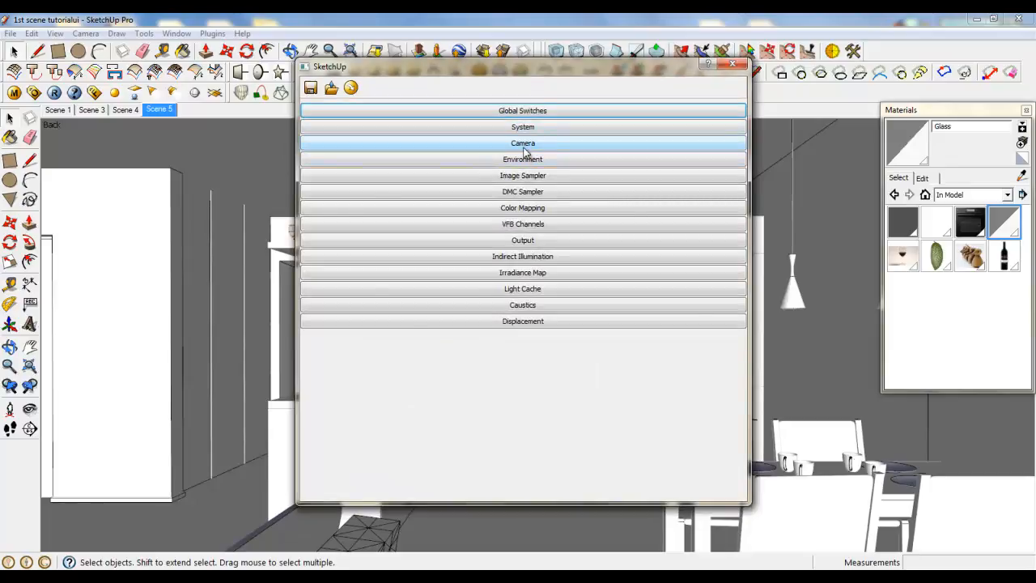
{"action": "left_click", "coordinate": [524, 147]}
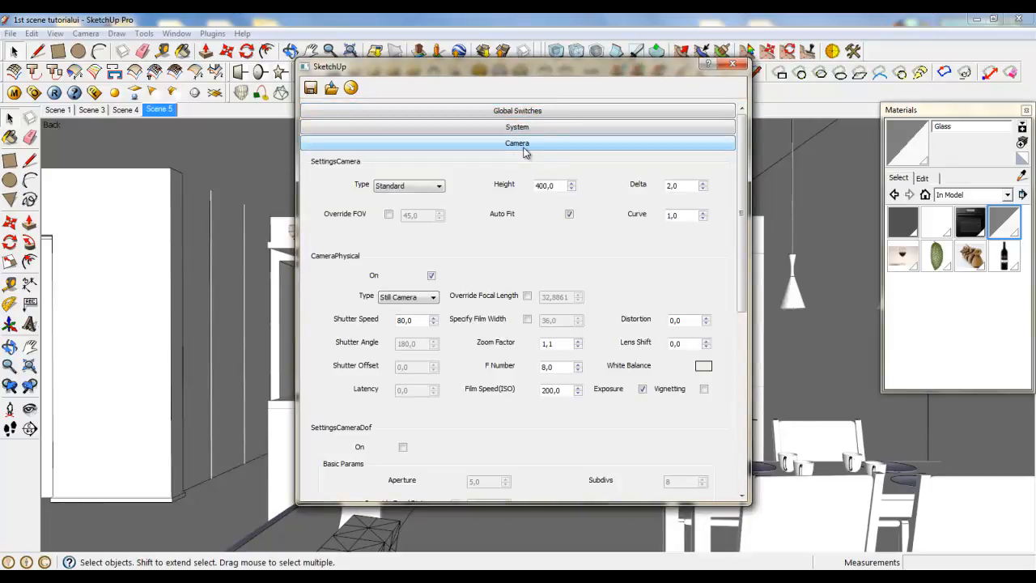
{"action": "left_click", "coordinate": [552, 344]}
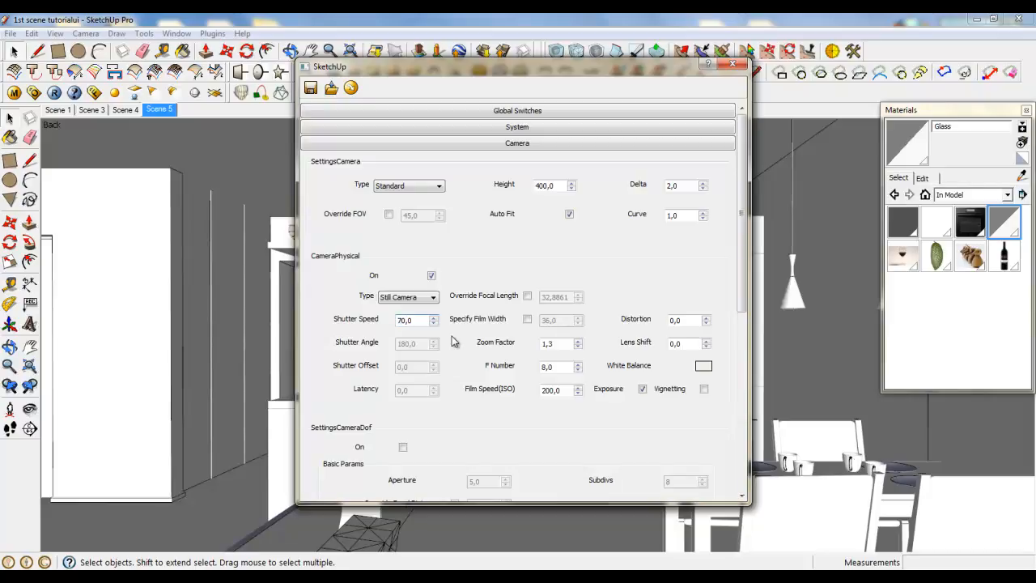
{"action": "left_click", "coordinate": [517, 146]}
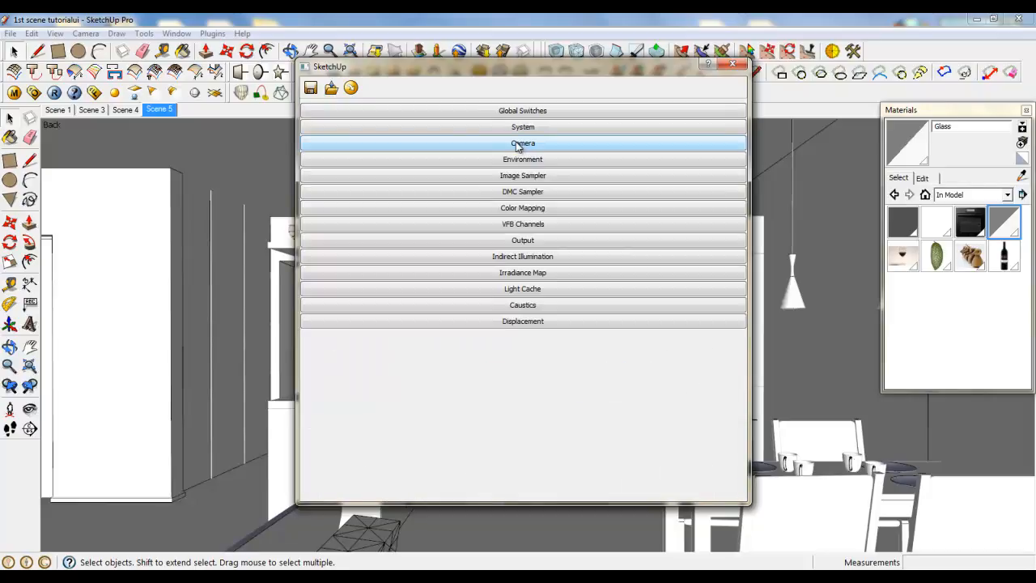
Set Z-Depth Black to 260 for the selected ZDepth render channel and render Scene 5 again
{"action": "left_click", "coordinate": [526, 225]}
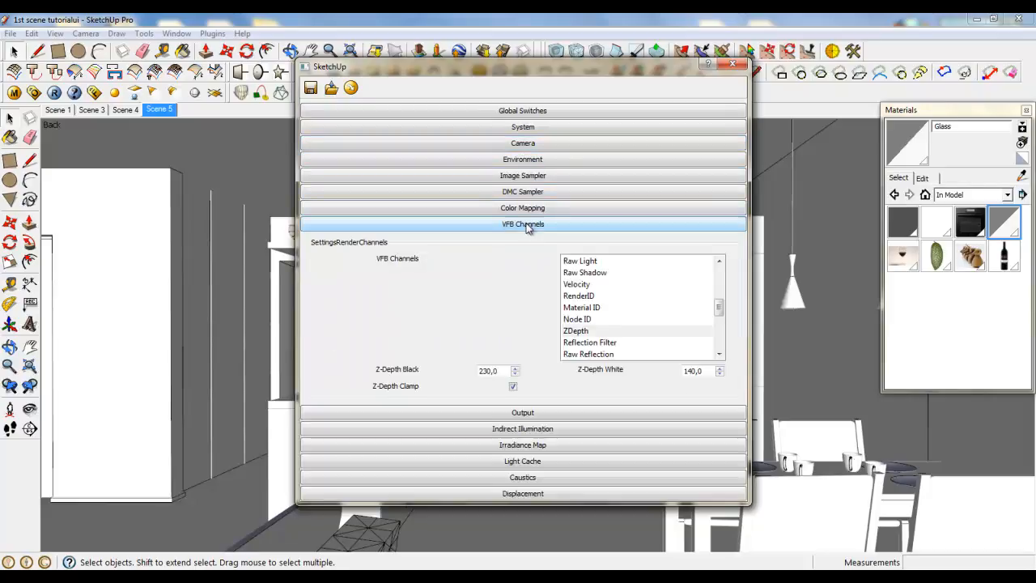
{"action": "left_click", "coordinate": [584, 332]}
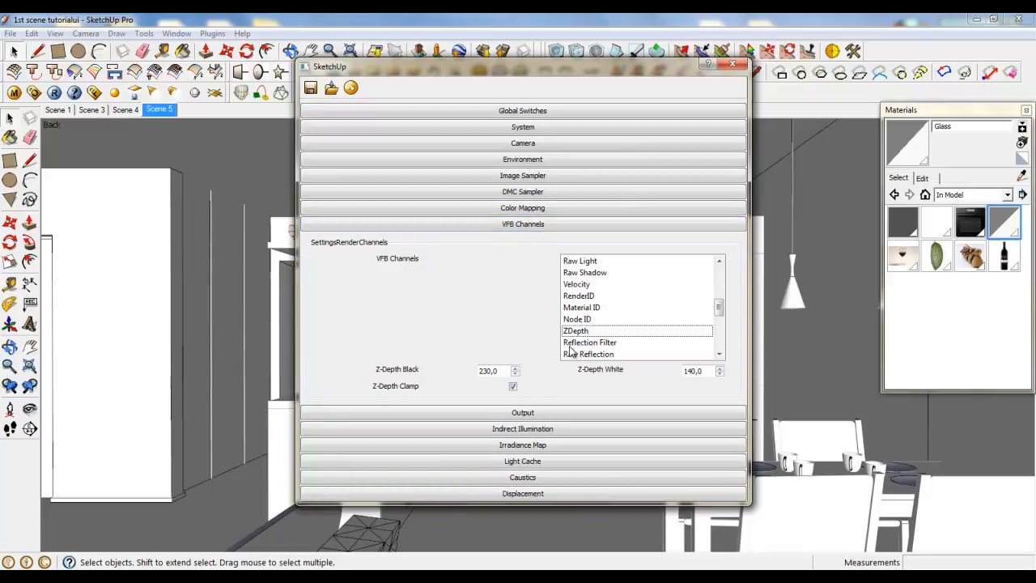
{"action": "left_click", "coordinate": [576, 335]}
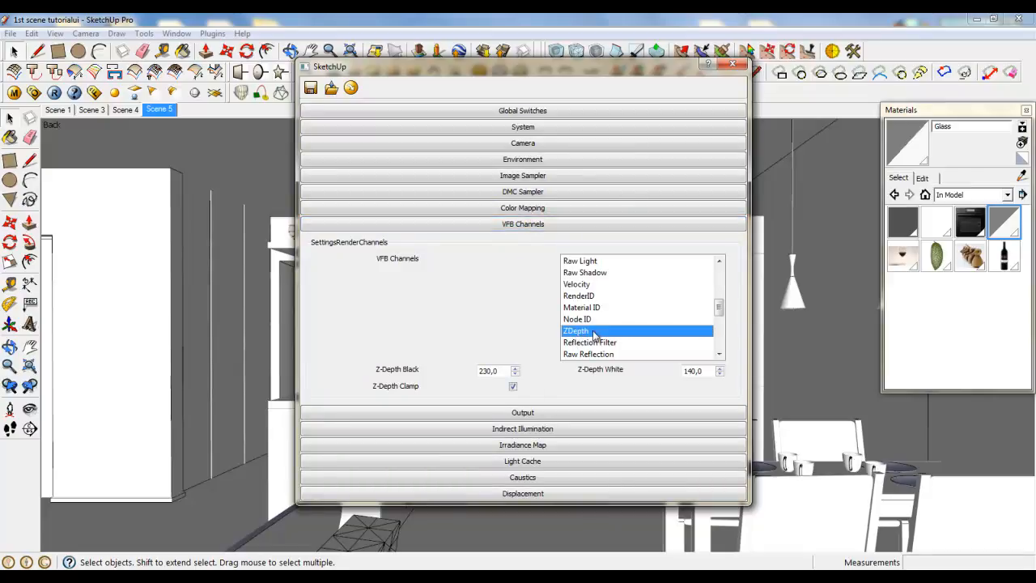
{"action": "left_click", "coordinate": [486, 370]}
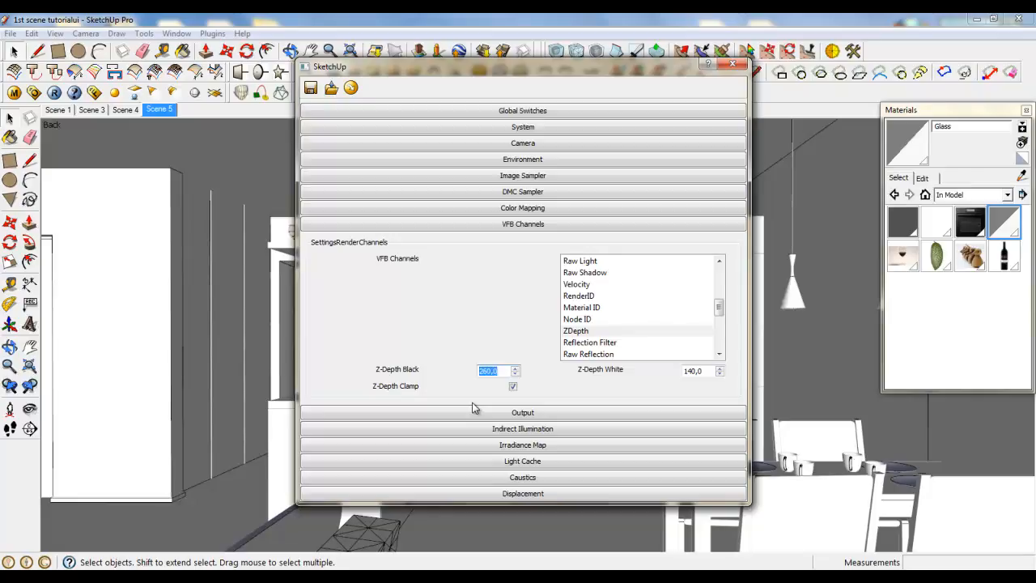
{"action": "left_click", "coordinate": [54, 92]}
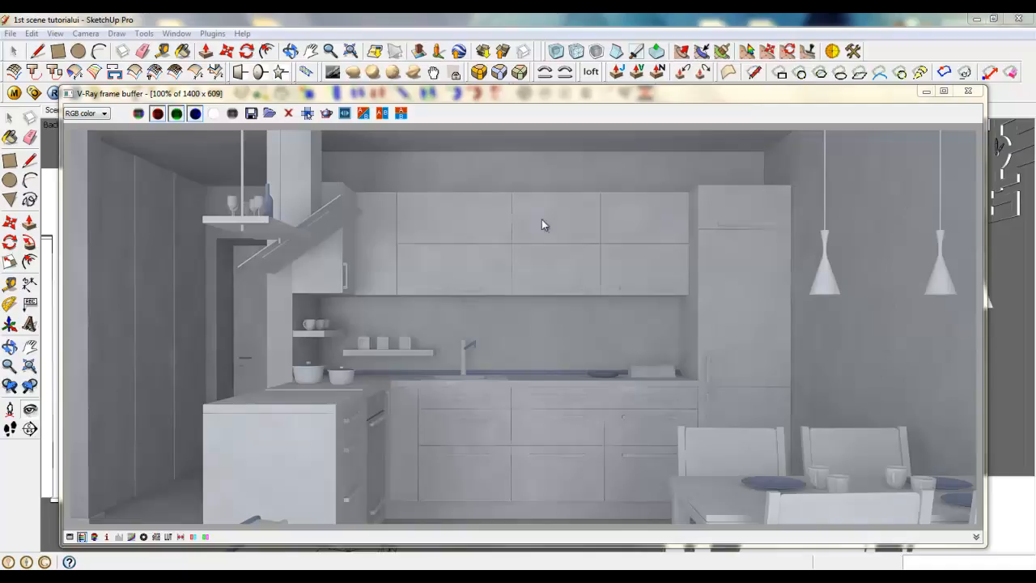
Examine the new render's ZDepth channel, switch back to RGB color, and close the frame buffer
{"action": "left_click", "coordinate": [89, 113]}
{"action": "left_click", "coordinate": [81, 143]}
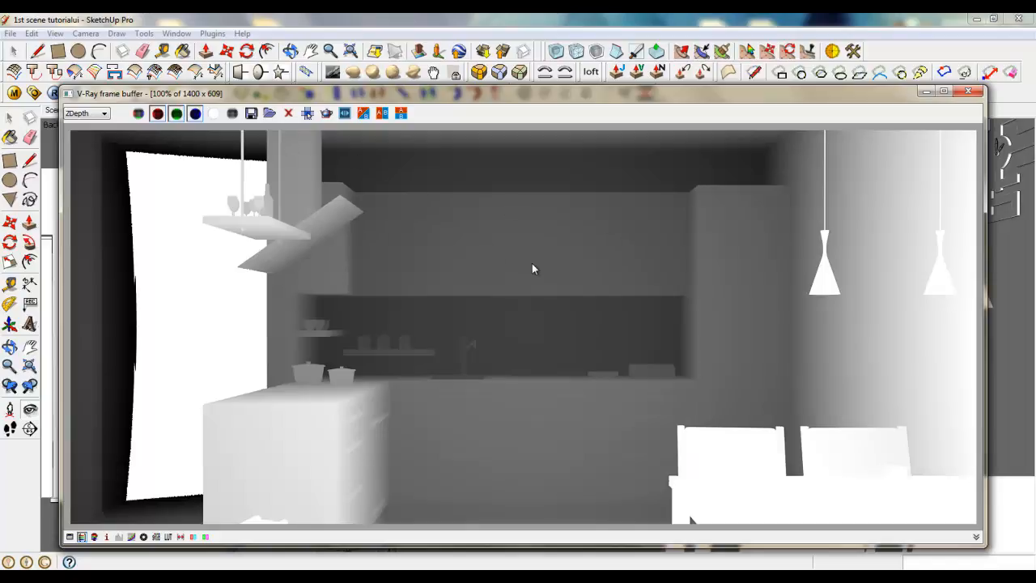
{"action": "left_click", "coordinate": [85, 113]}
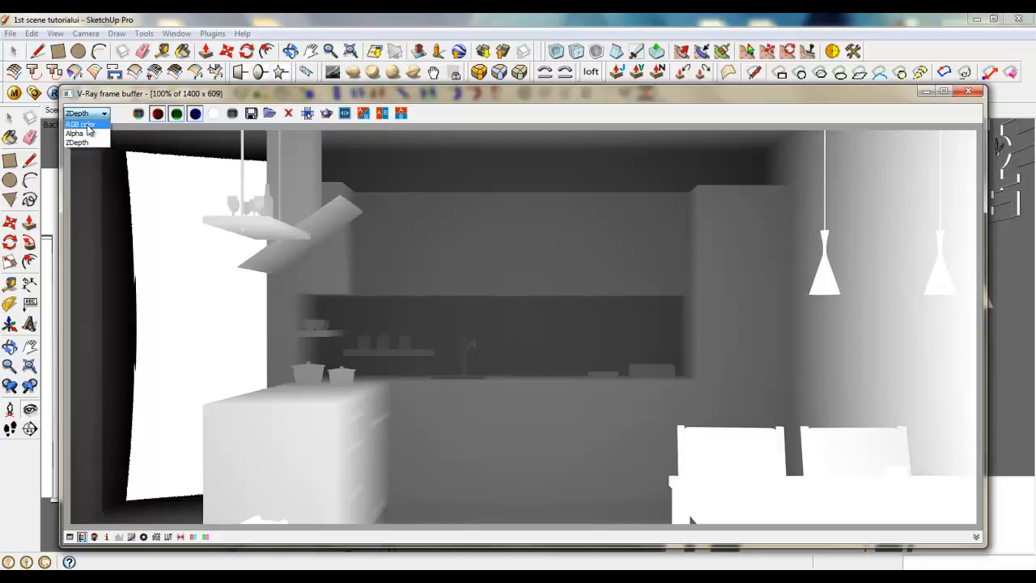
{"action": "left_click", "coordinate": [81, 125]}
{"action": "left_click", "coordinate": [969, 92]}
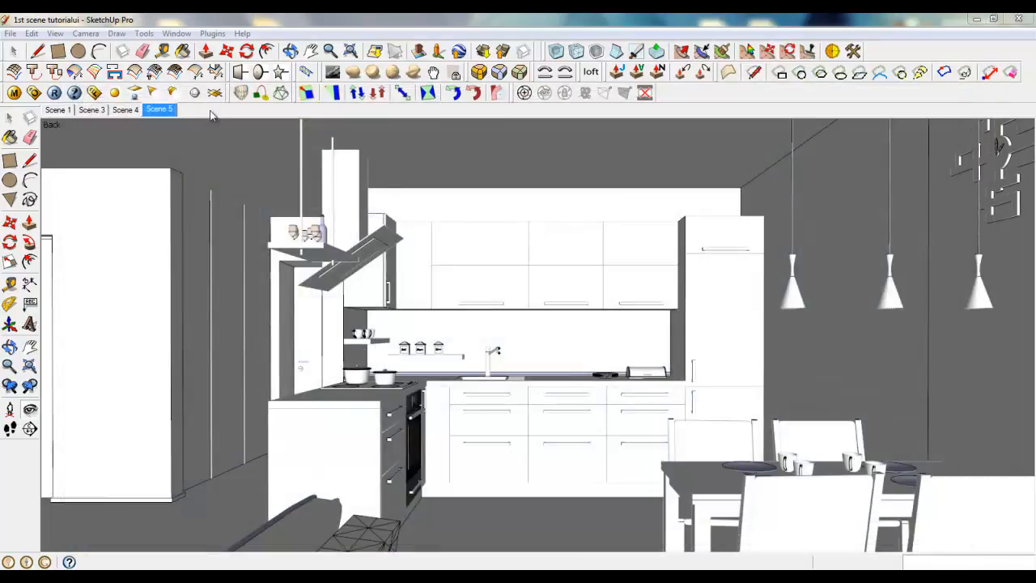
Reopen the V-Ray render options and reposition their window
{"action": "left_click", "coordinate": [33, 92]}
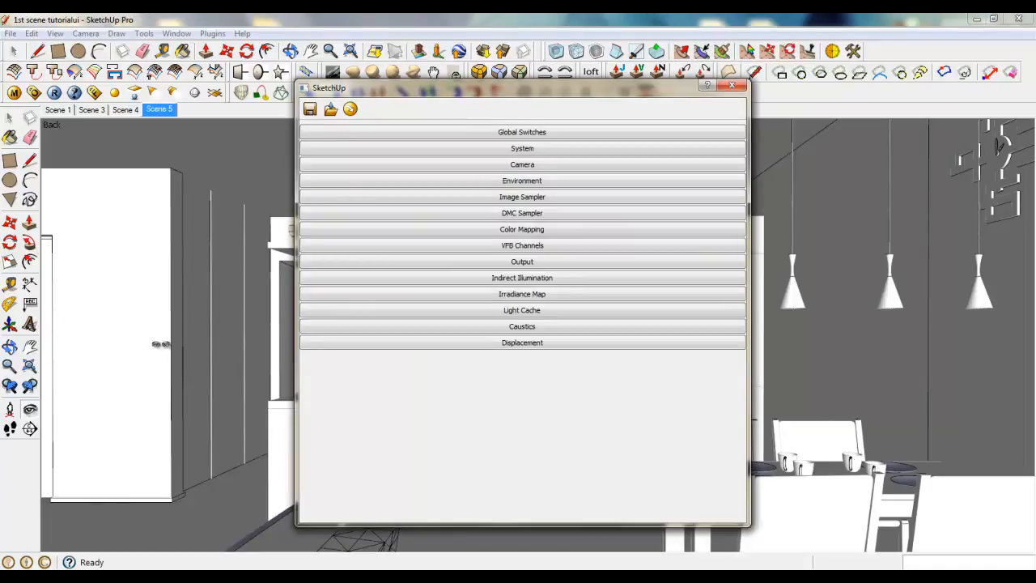
{"action": "left_click_drag", "start_coordinate": [516, 88], "coordinate": [525, 82]}
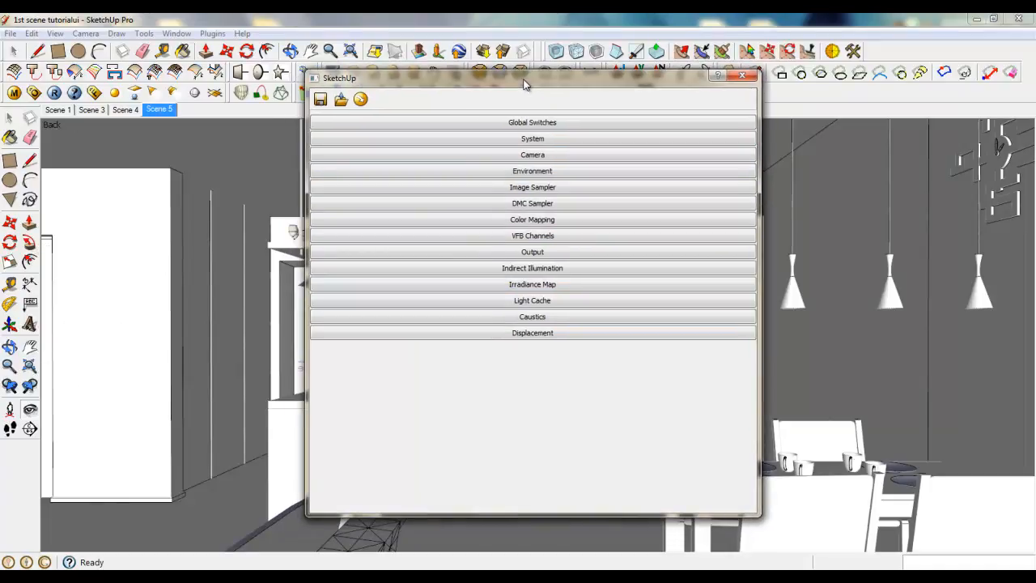